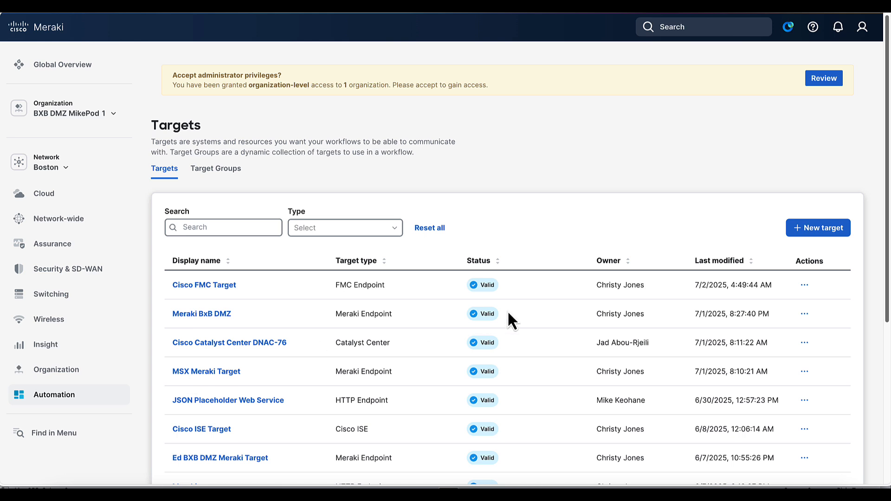
Start a new automation target and set its target type to Meraki Endpoint.
scroll(716, 285, down, 2)
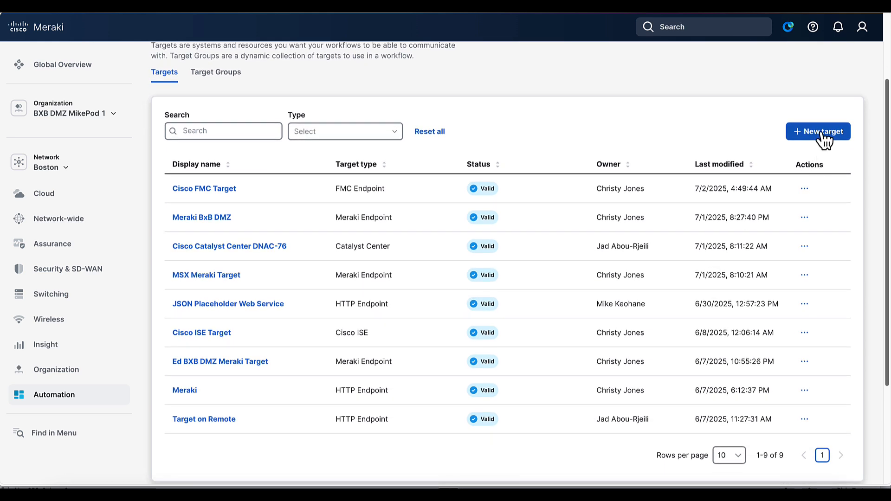
click(821, 132)
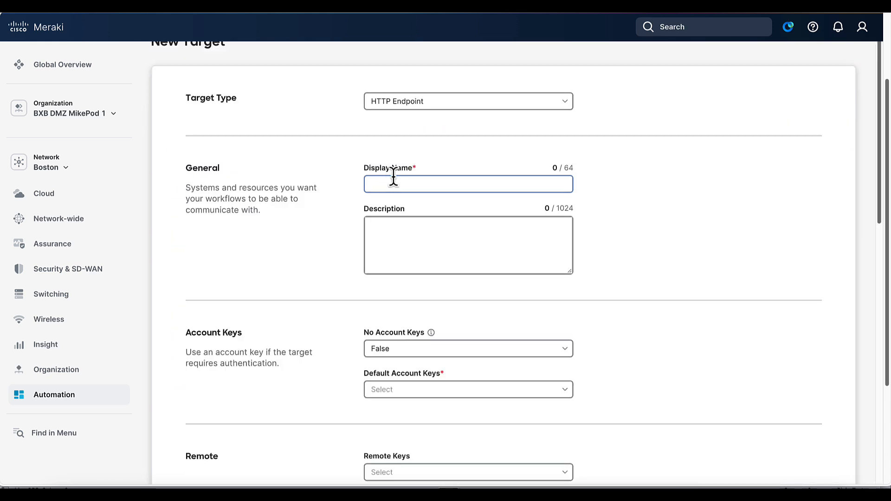
click(418, 107)
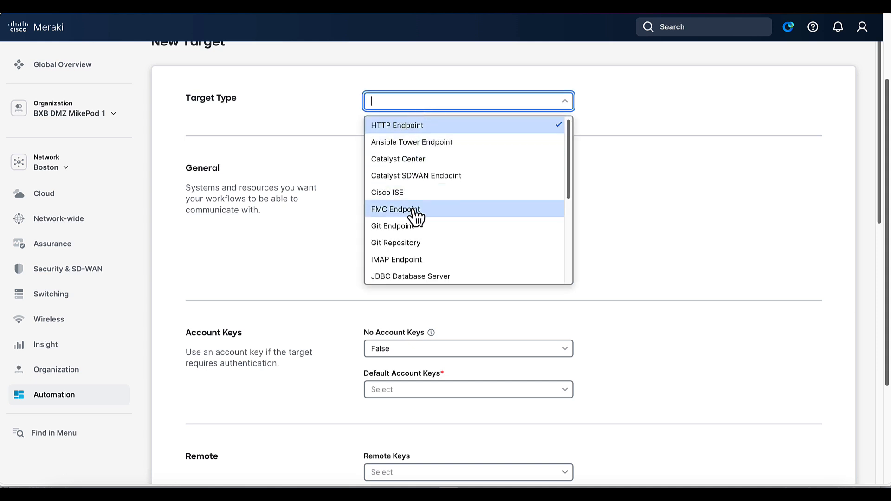
scroll(410, 221, down, 3)
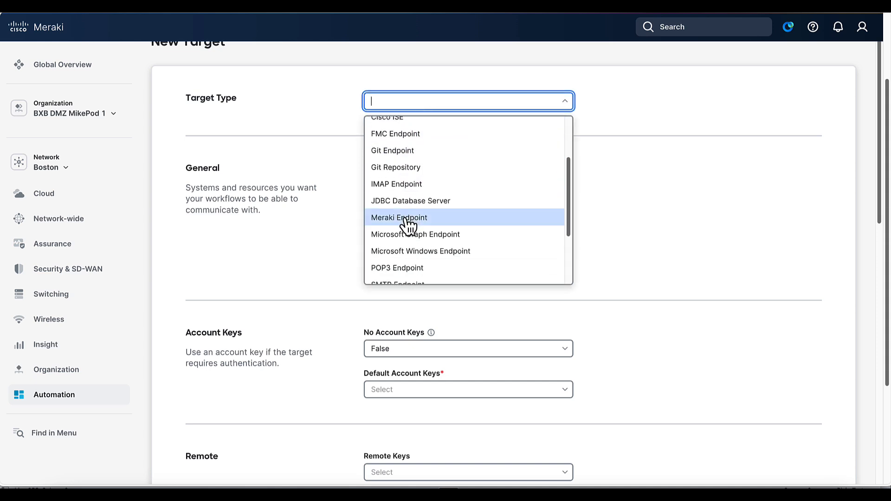
click(409, 218)
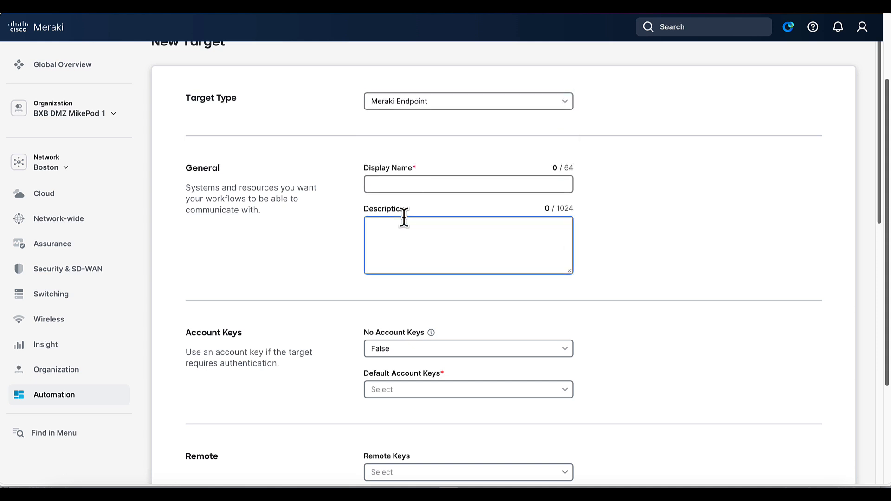
Name the target with the owner's first name in possessive form followed by "Meraki Organizations".
click(453, 184)
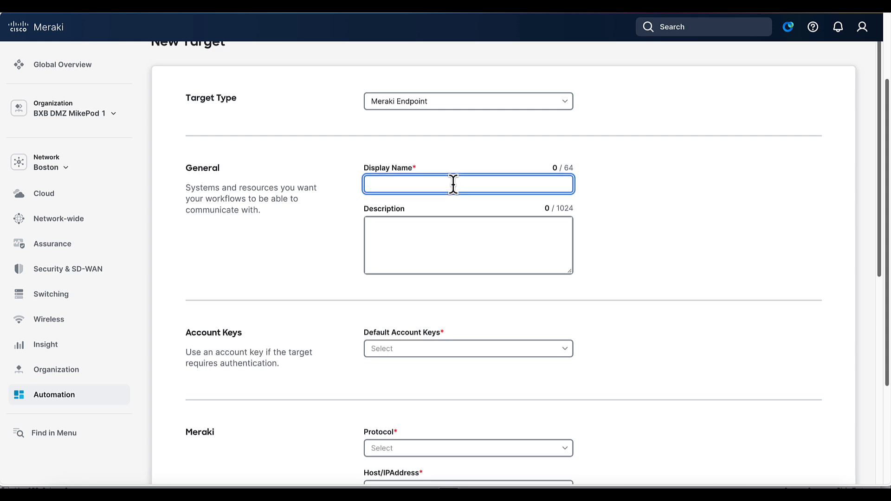
text(Mike)
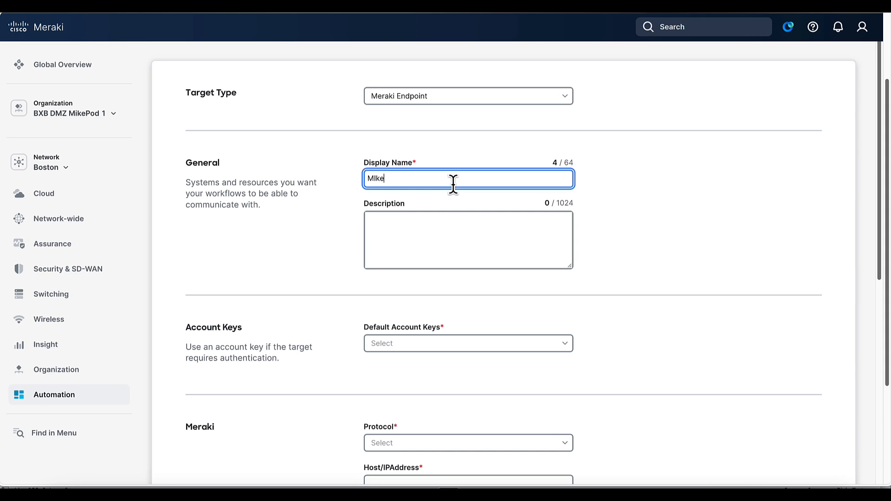
key(BackSpace)
key(BackSpace)
key(BackSpace)
text(ike's Meraki Organizations)
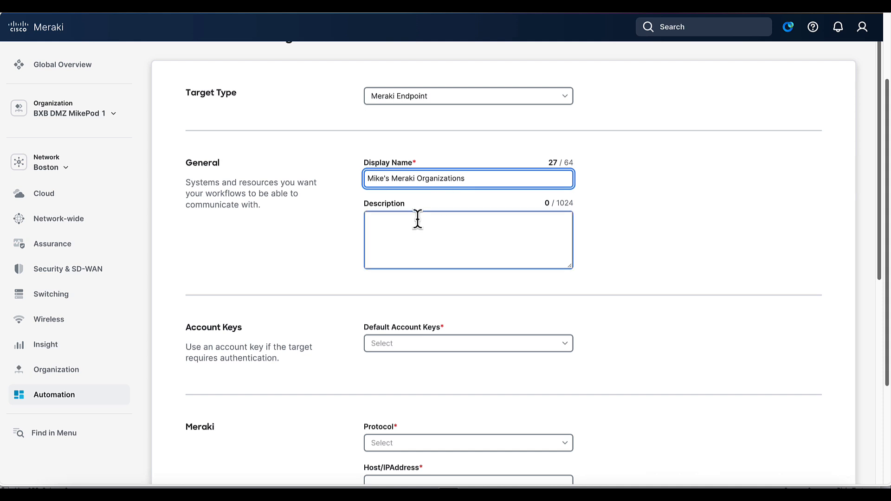
Copy the target's display name into its description.
click(417, 229)
drag(465, 179, 367, 178)
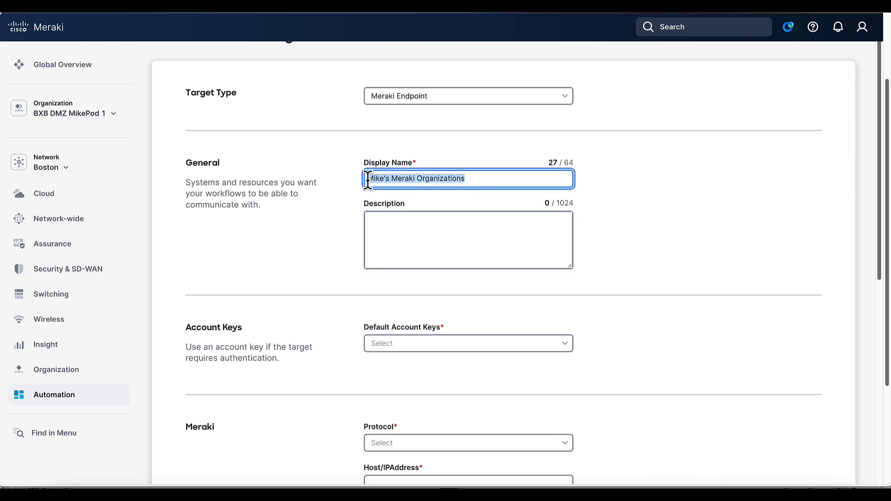
key(ctrl+c)
click(400, 237)
key(ctrl+v)
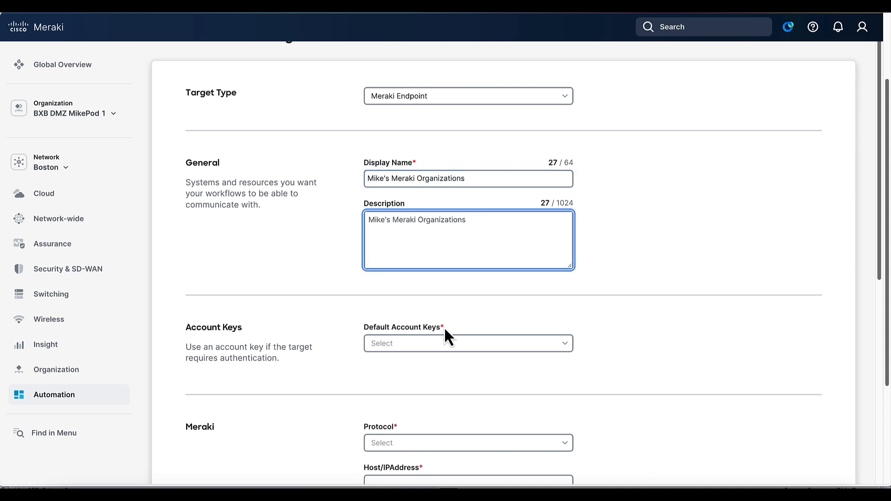
Add a new default account key for the target, named with the owner's surname followed by "Keys".
click(518, 349)
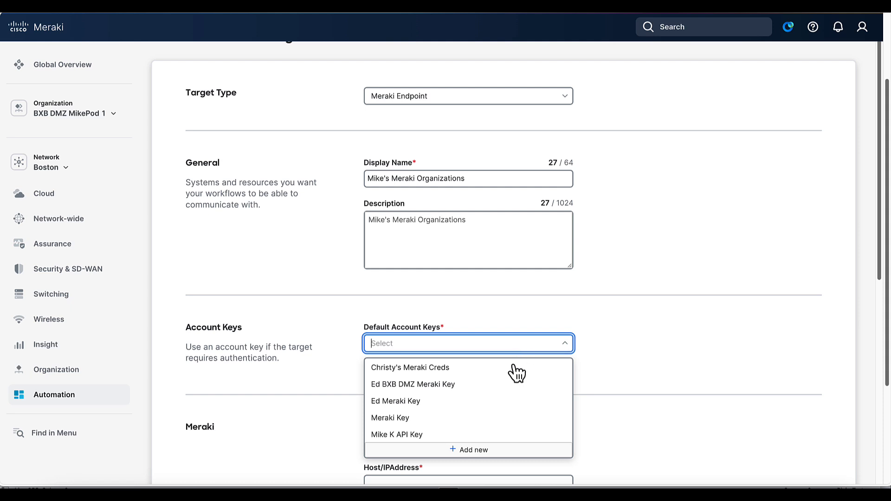
click(475, 450)
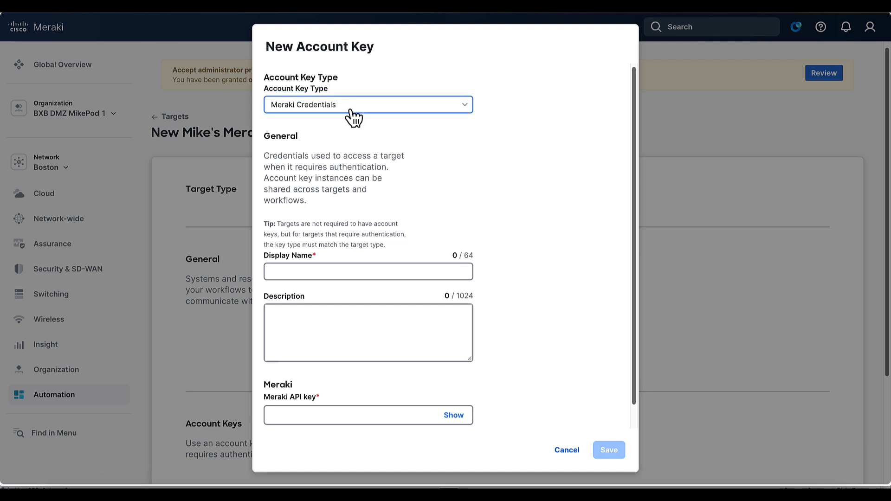
click(334, 270)
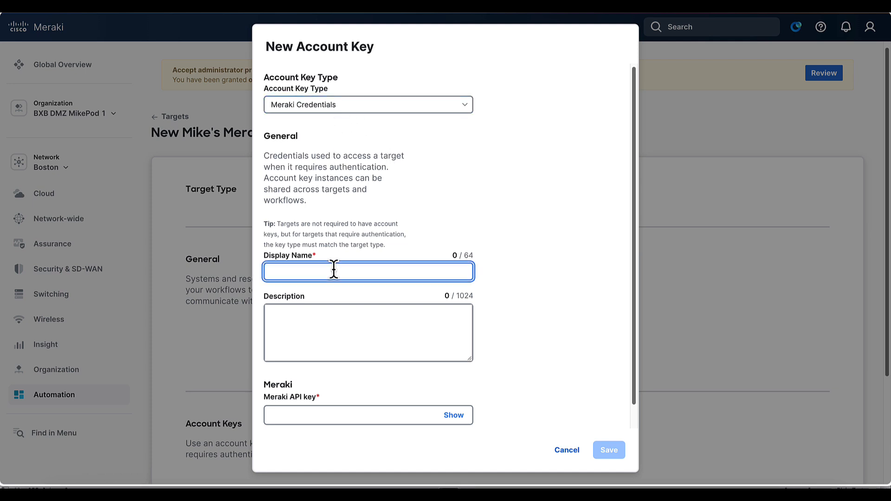
text(MIke)
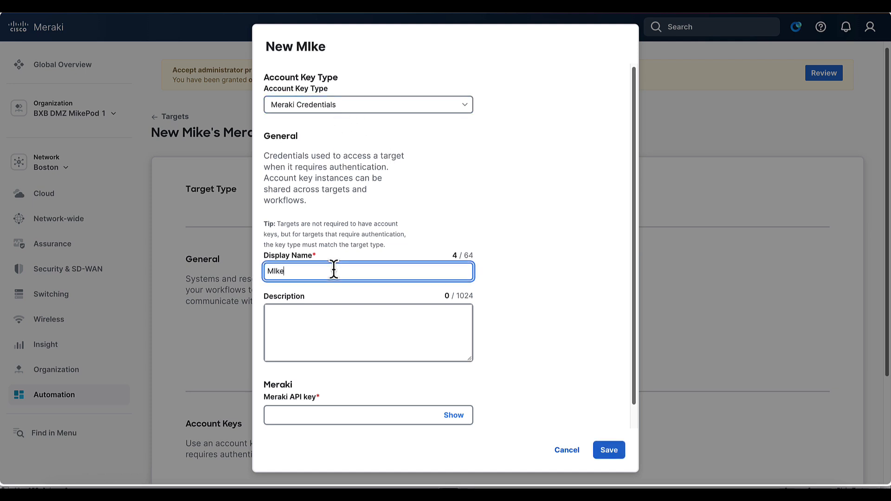
key(BackSpace)
key(BackSpace)
key(BackSpace)
key(BackSpace)
text(Keohane)
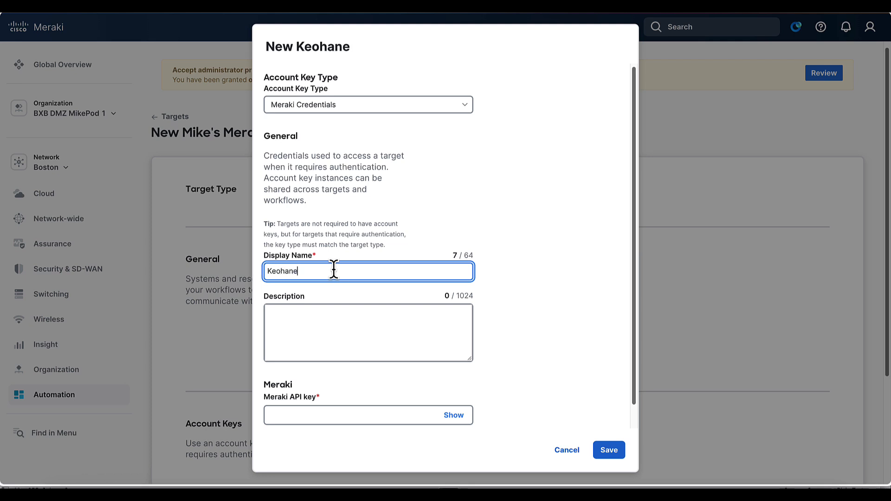
text( Keys)
Enter "THis is my Meraki API Key" as the account key's description.
click(339, 342)
text(THis )
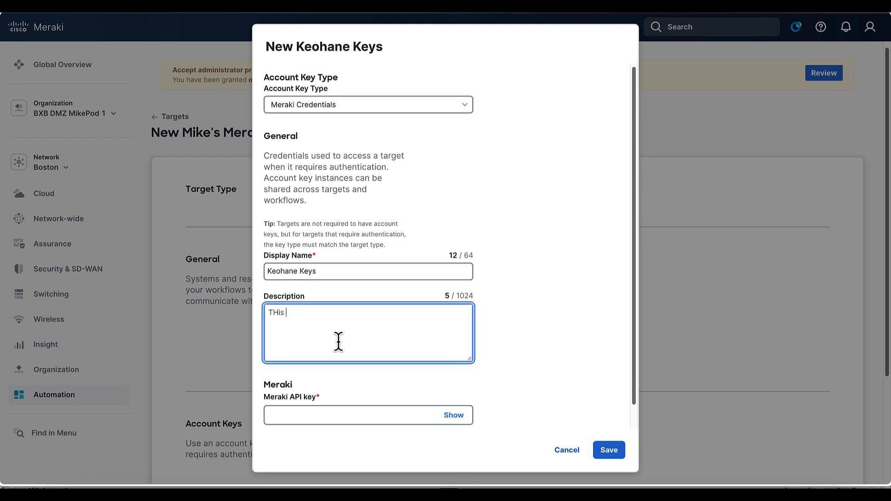
text(is my Meraki API Key)
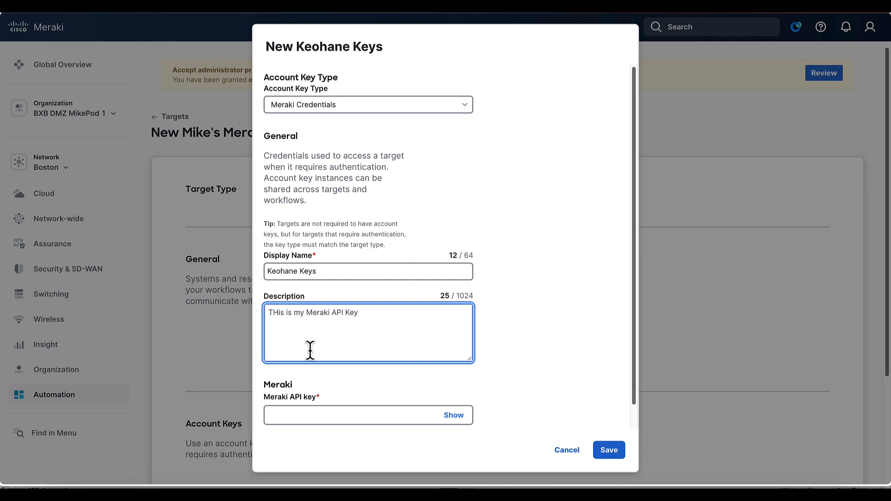
Paste the Meraki API key into the new account key, save it, and dismiss the browser's offer to store the password.
click(376, 419)
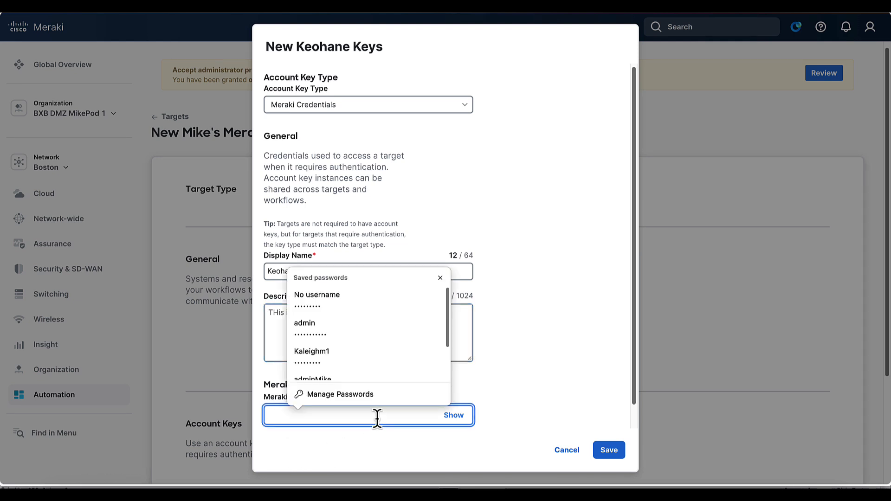
click(509, 402)
click(343, 413)
key(ctrl+v)
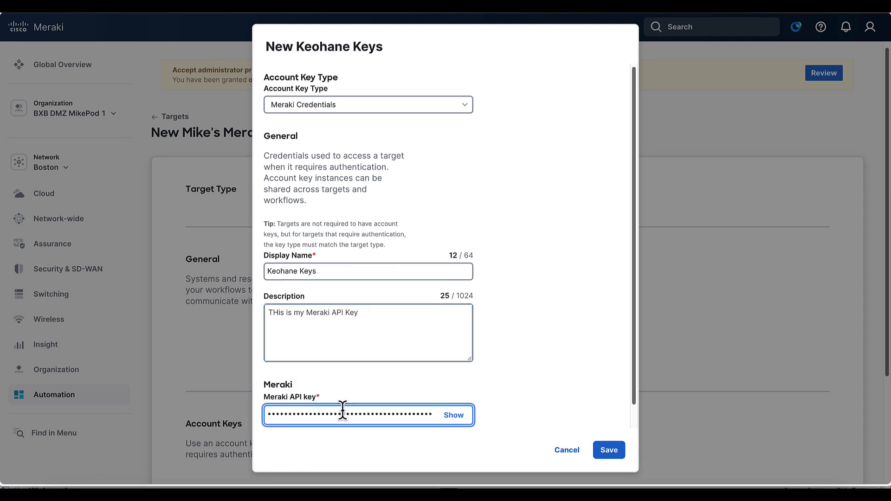
click(611, 450)
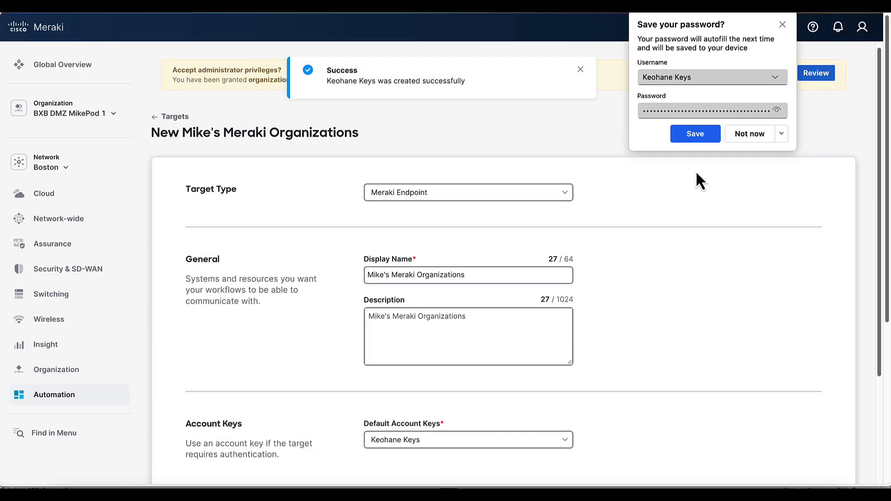
click(783, 24)
Set the target's Meraki connection to protocol HTTPS, host api.meraki.com and port 443.
scroll(642, 311, down, 3)
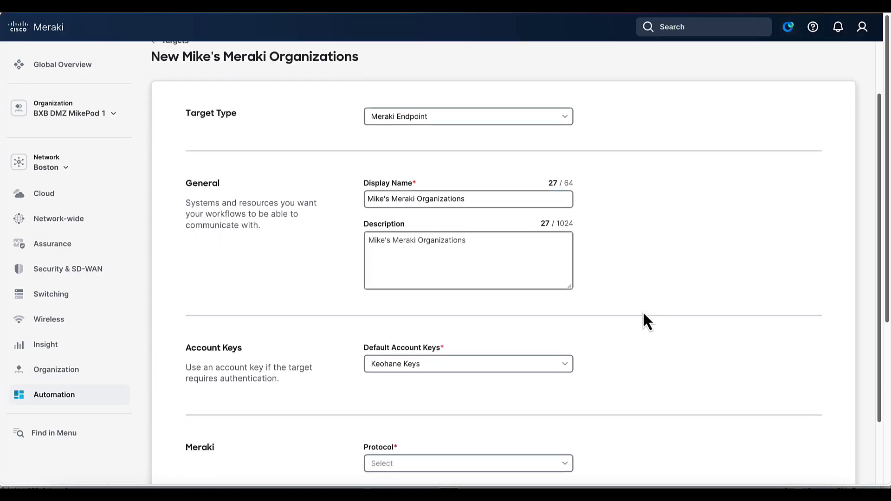
scroll(642, 311, down, 2)
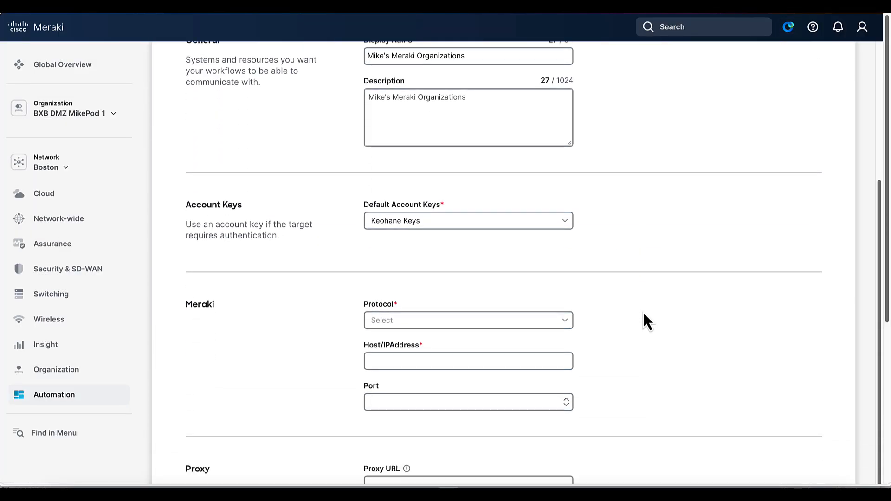
click(482, 328)
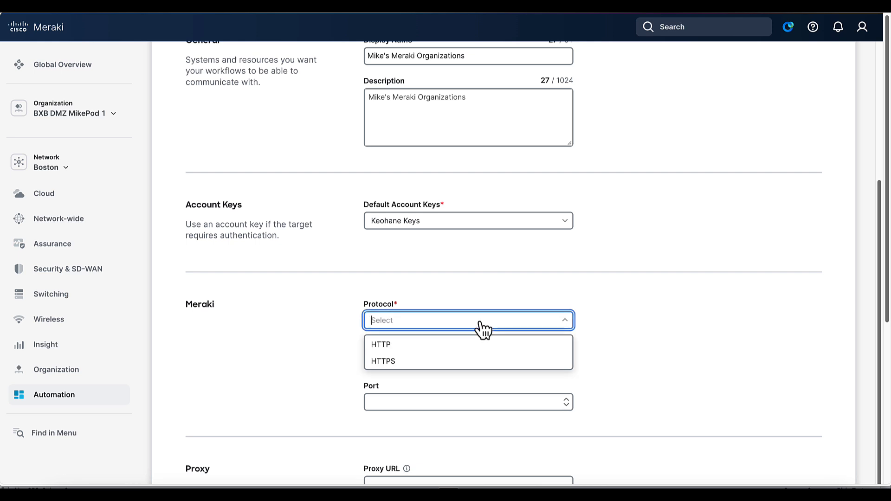
click(427, 359)
click(477, 362)
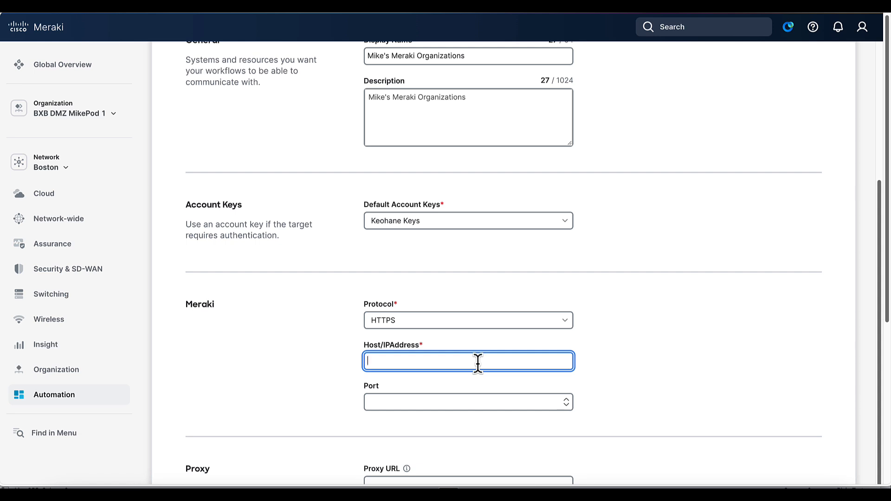
text(api.meraki.com)
click(460, 406)
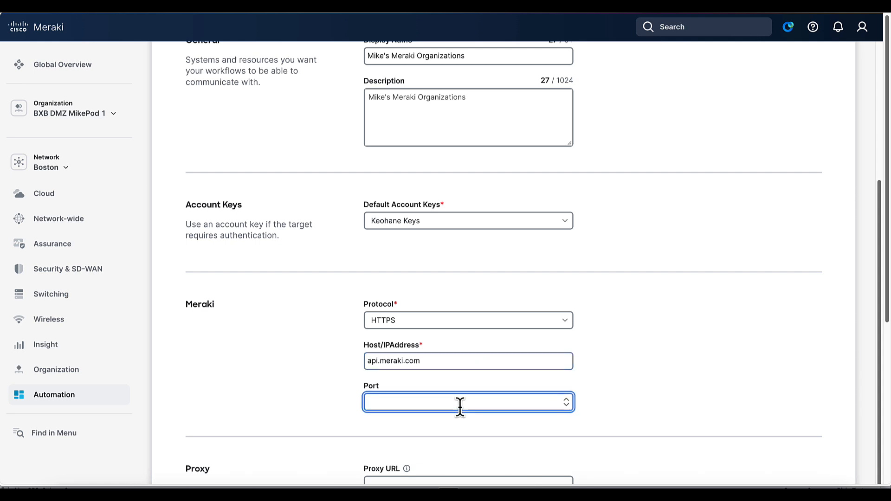
text(443)
Save the new Meraki target without entering any proxy settings.
scroll(555, 418, down, 3)
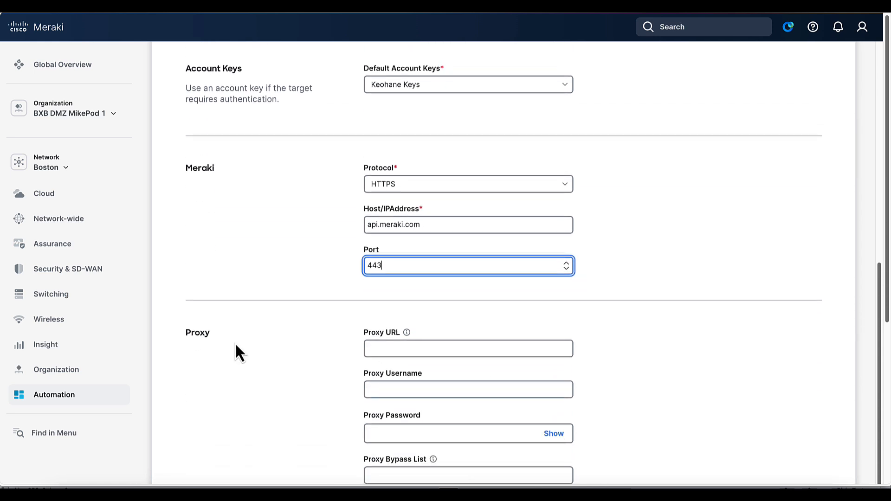
scroll(490, 381, down, 3)
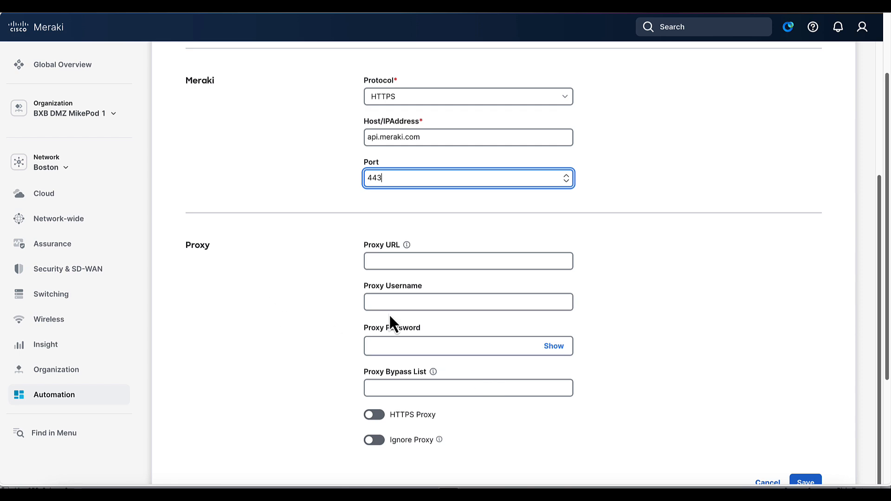
click(810, 440)
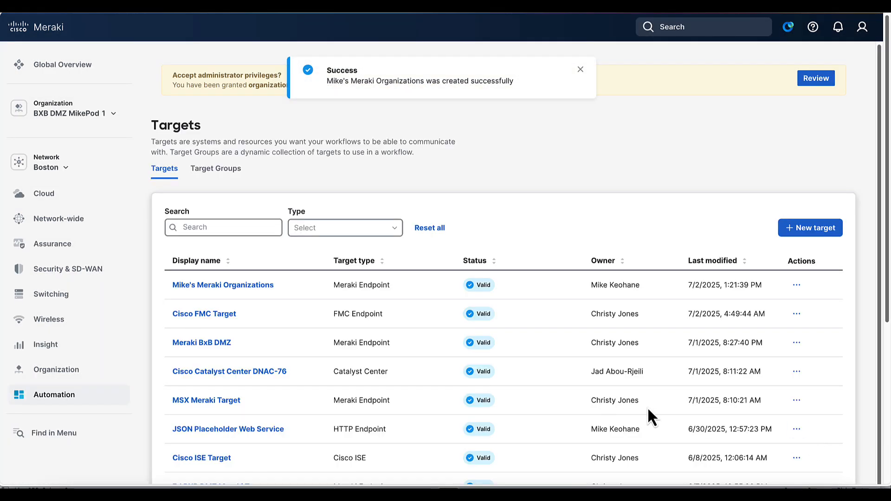
Open the automation Workspace and start creating a Blank Custom Workflow.
scroll(647, 407, down, 1)
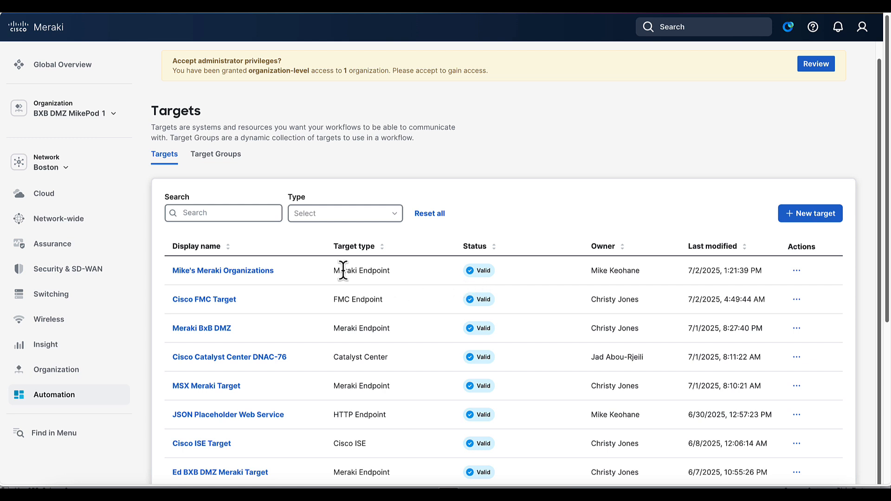
mouse_move(73, 400)
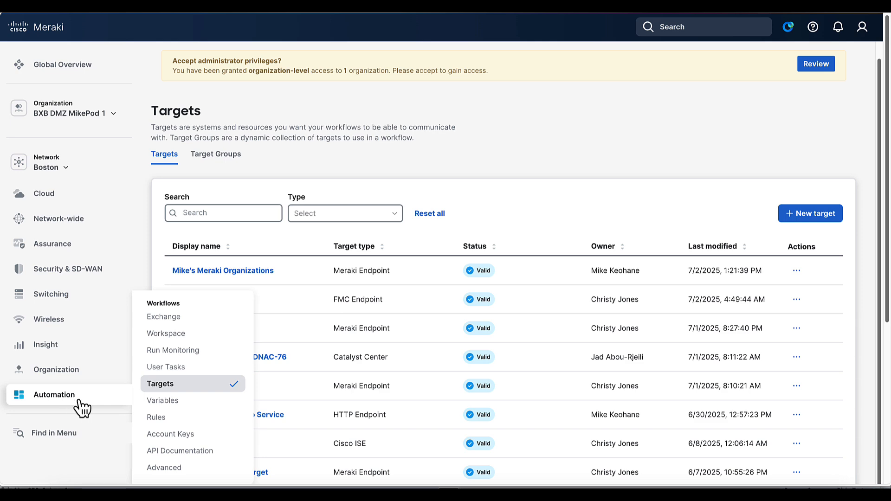
click(171, 341)
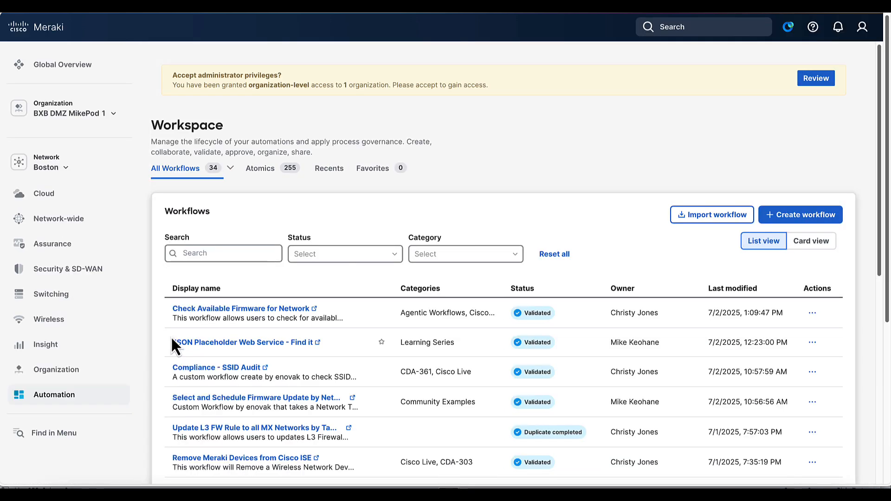
click(795, 217)
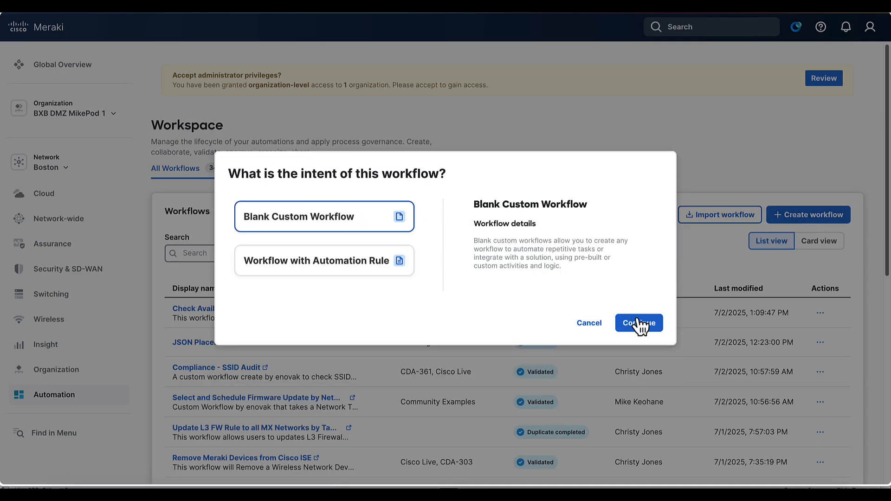
click(638, 323)
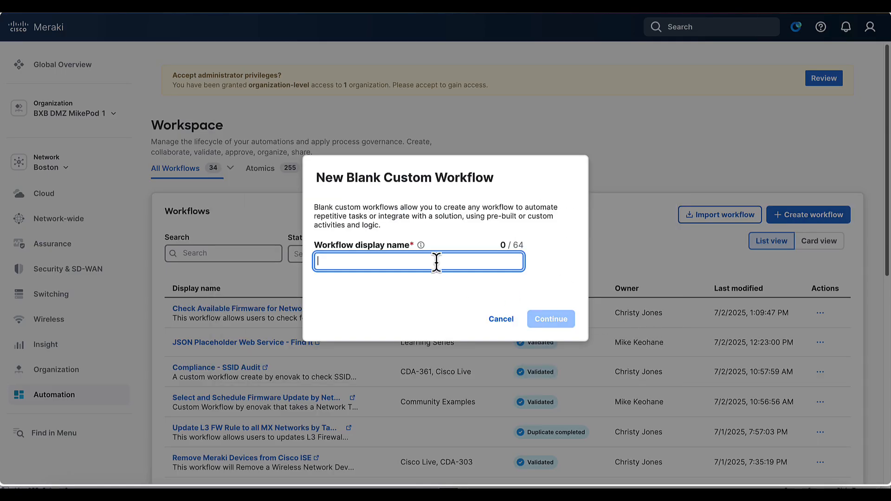
Name the new blank workflow "Find Meraki Networks across Orgs based on Tag" and continue to the workflow editor.
text(Fi)
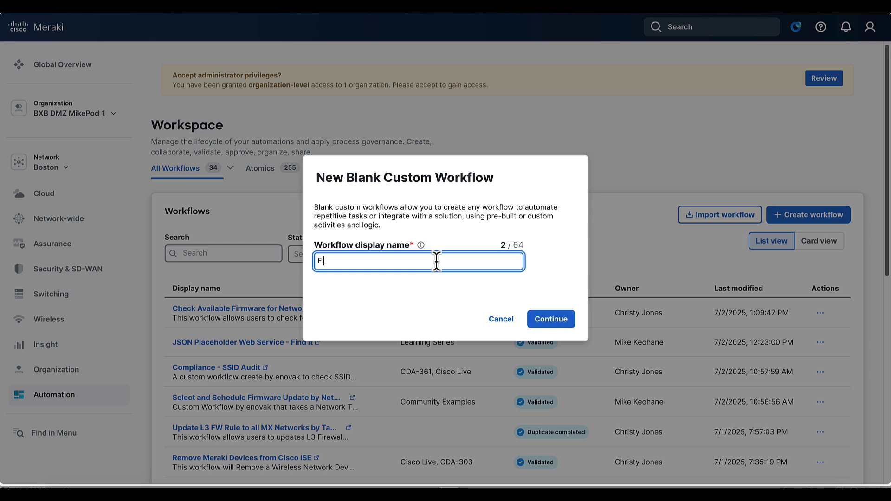
text(nd Meraki Networks acros)
key(BackSpace)
key(BackSpace)
key(BackSpace)
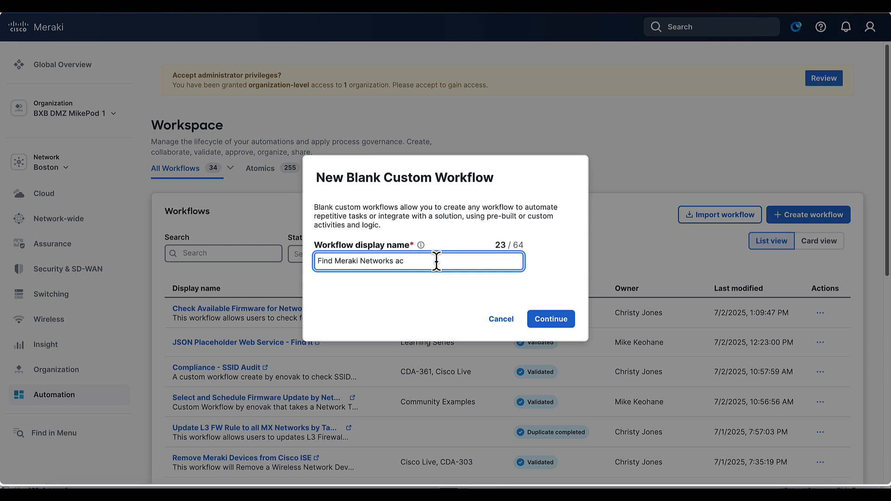
text(ross Orgs based on Tag)
click(544, 319)
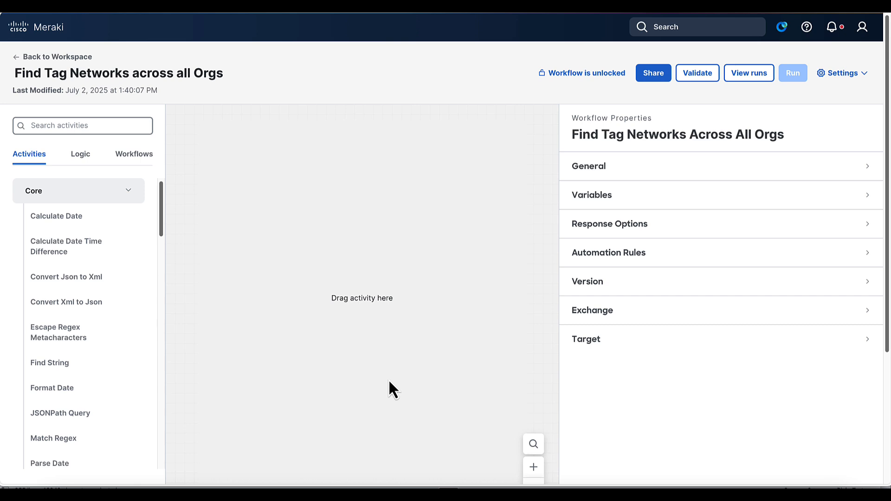
Set the workflow to execute on a fixed target of type Meraki Endpoint, choosing Mike Organizations.
click(590, 344)
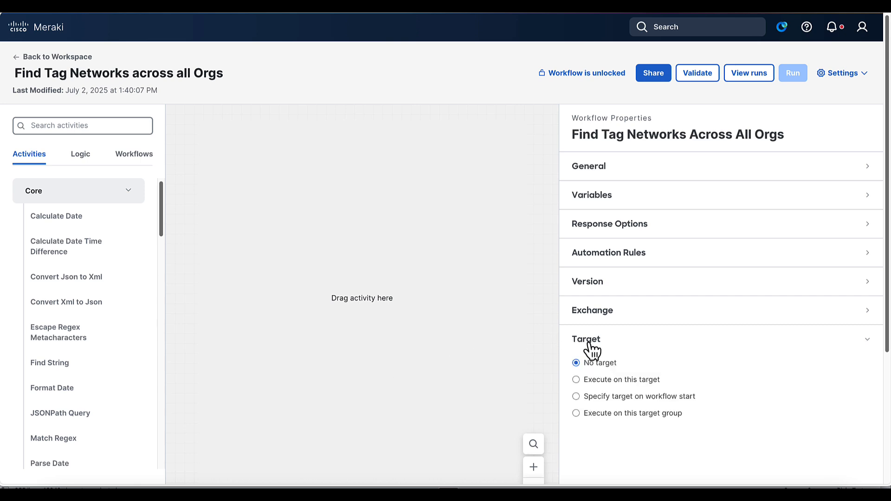
click(594, 381)
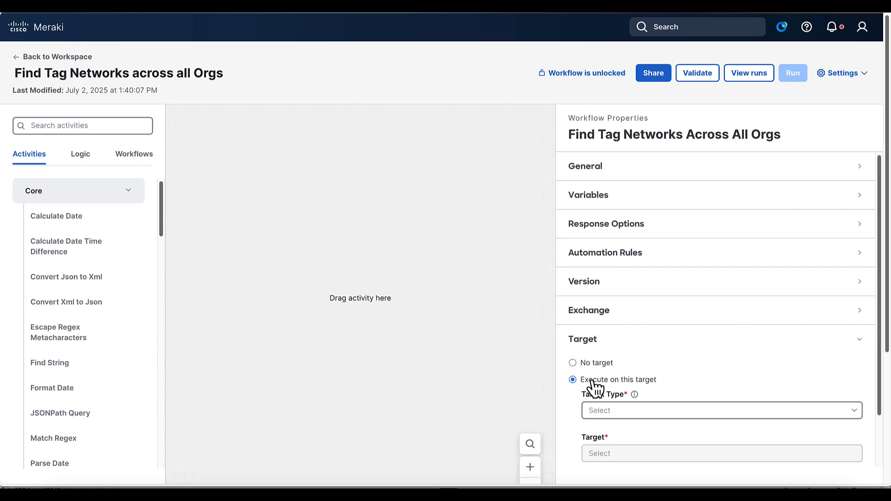
scroll(635, 404, down, 1)
click(633, 373)
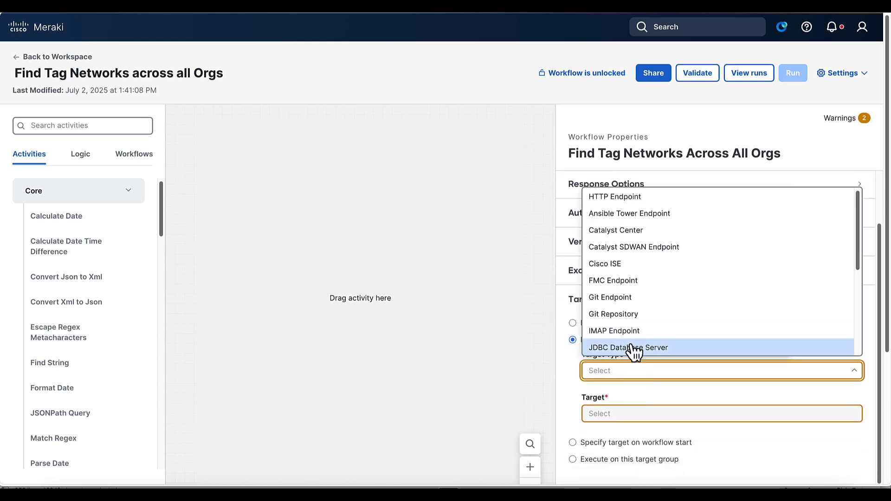
scroll(632, 335, down, 4)
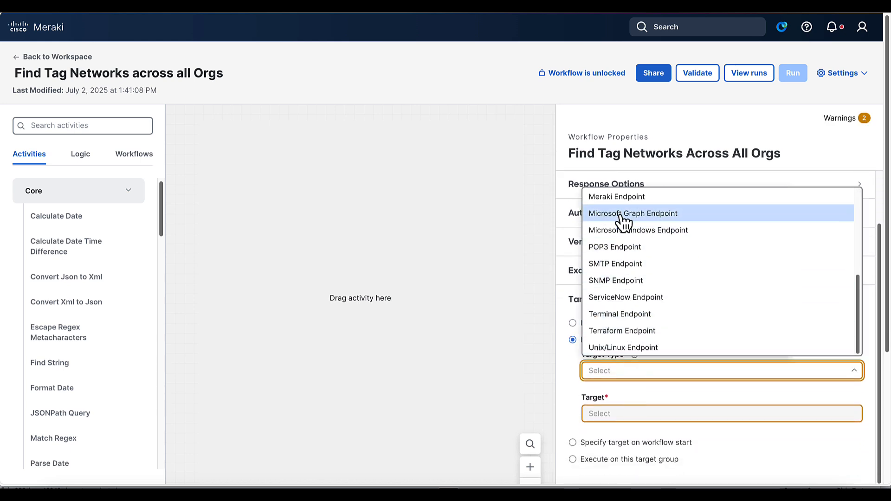
click(622, 198)
click(633, 418)
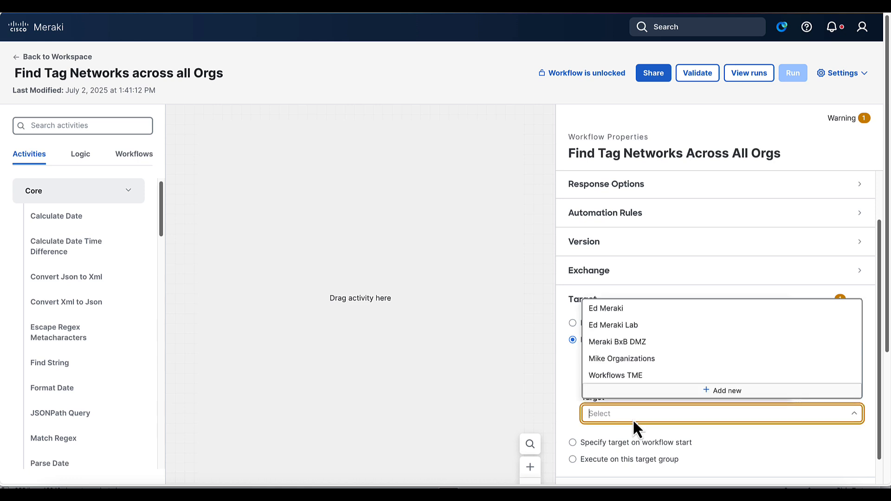
click(623, 359)
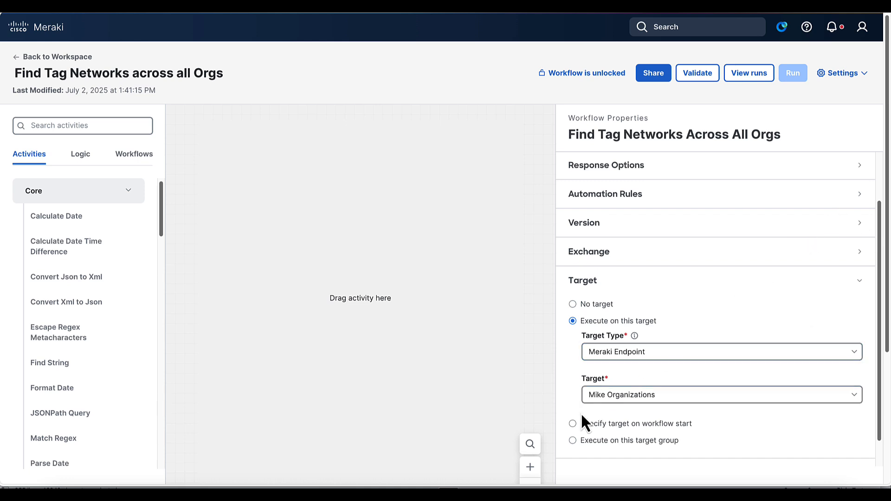
Have the workflow's target specified on workflow start, with Meraki Endpoint as the target type.
click(574, 423)
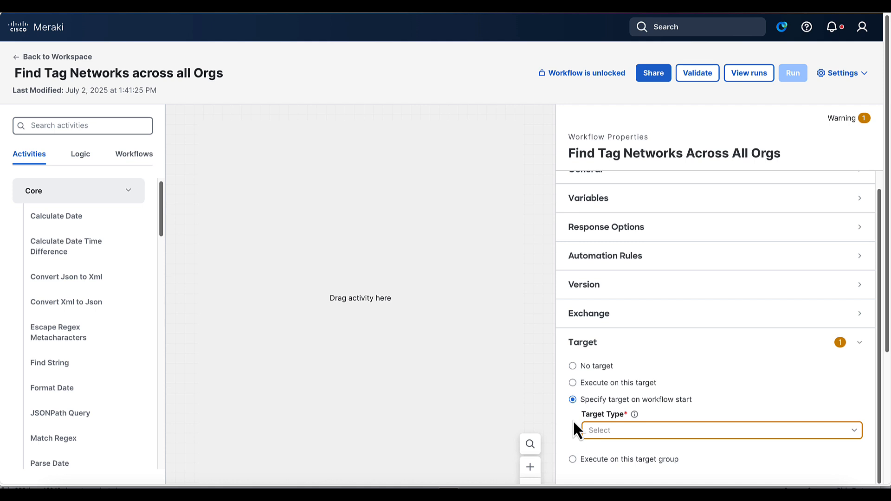
click(623, 439)
scroll(631, 373, down, 3)
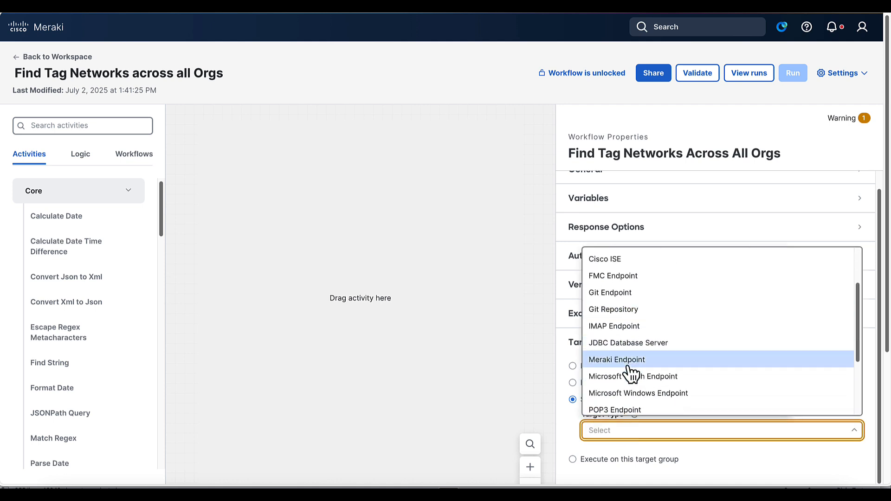
click(630, 370)
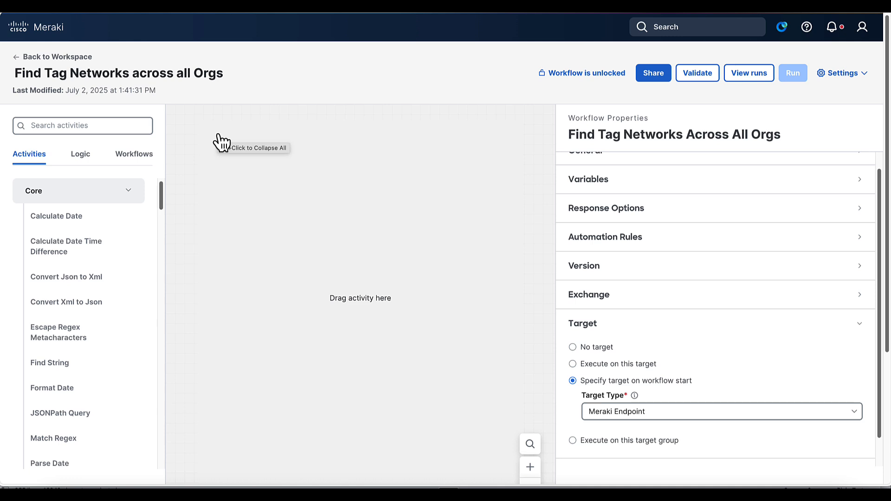
Browse the available Cisco Meraki activities, from the get actions through the update actions.
click(128, 191)
scroll(120, 314, down, 10)
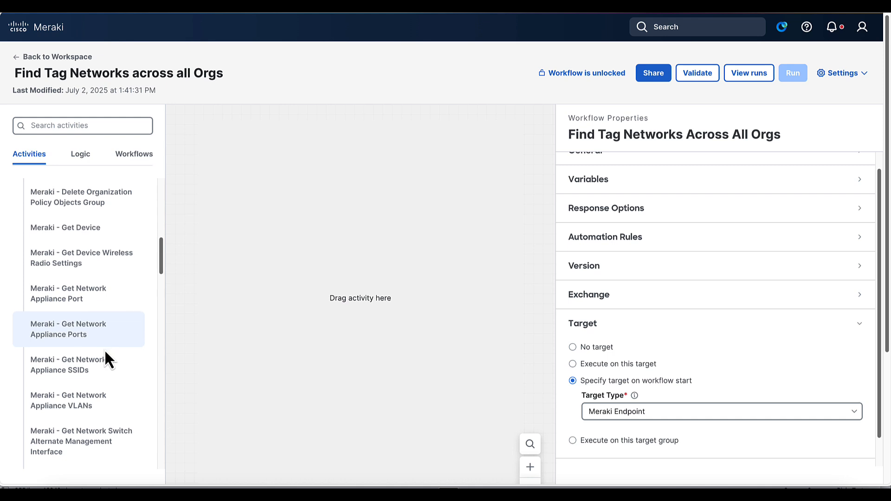
scroll(105, 349, down, 1)
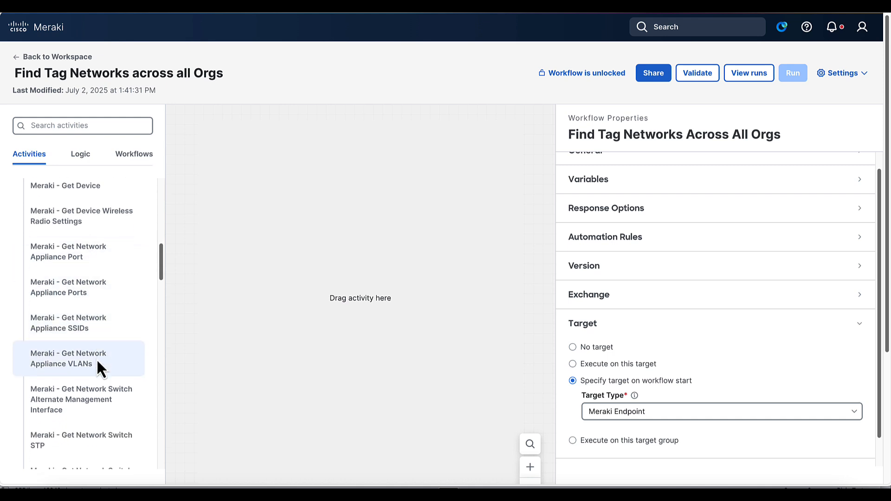
scroll(97, 362, down, 4)
scroll(98, 364, down, 5)
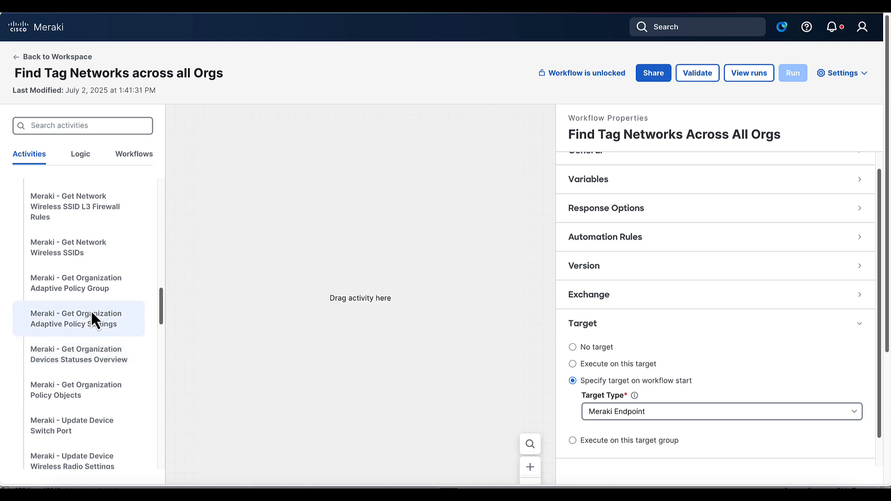
scroll(88, 362, down, 3)
scroll(88, 362, down, 4)
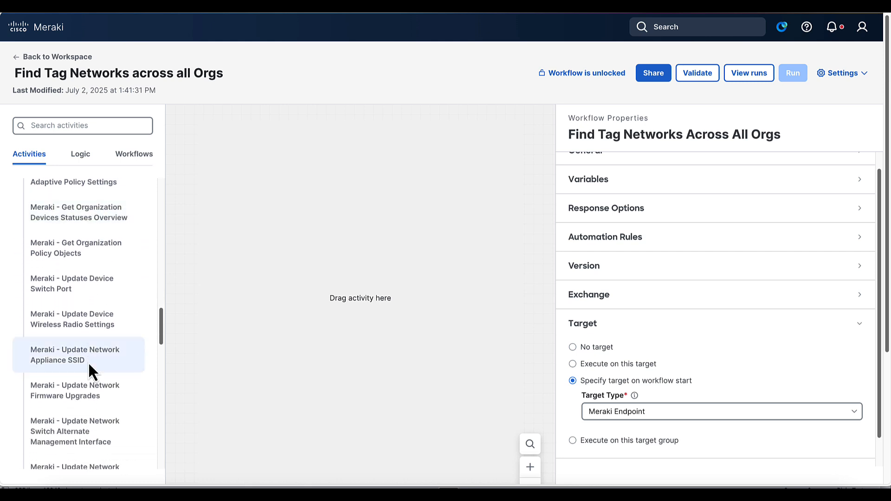
scroll(88, 362, down, 1)
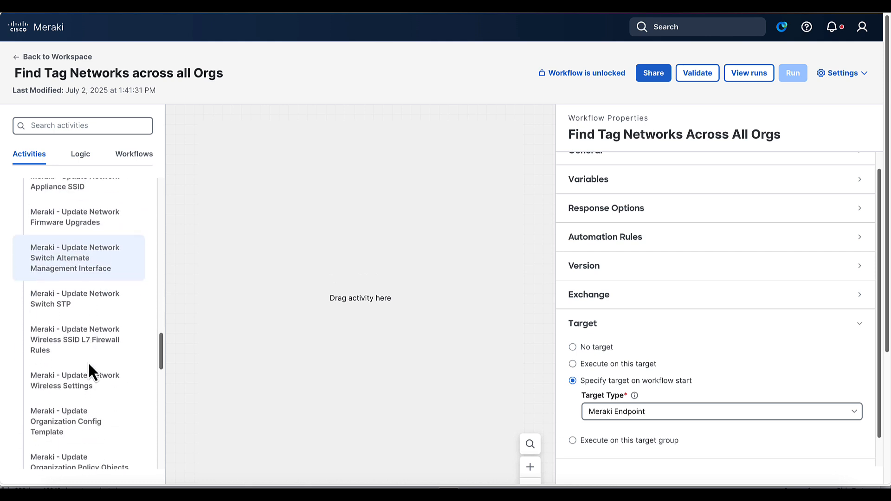
Search the activities for "Get Organizations" and add Meraki - Get Organizations to the workflow canvas.
click(67, 125)
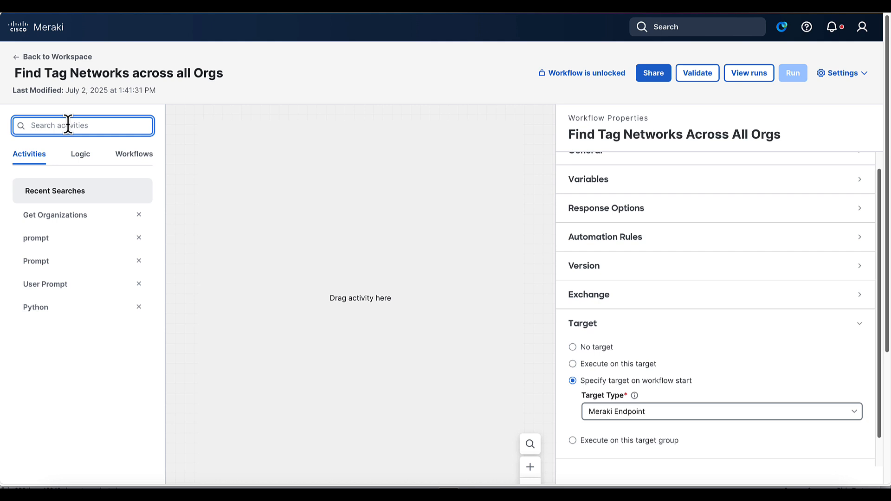
text(Get Organiz)
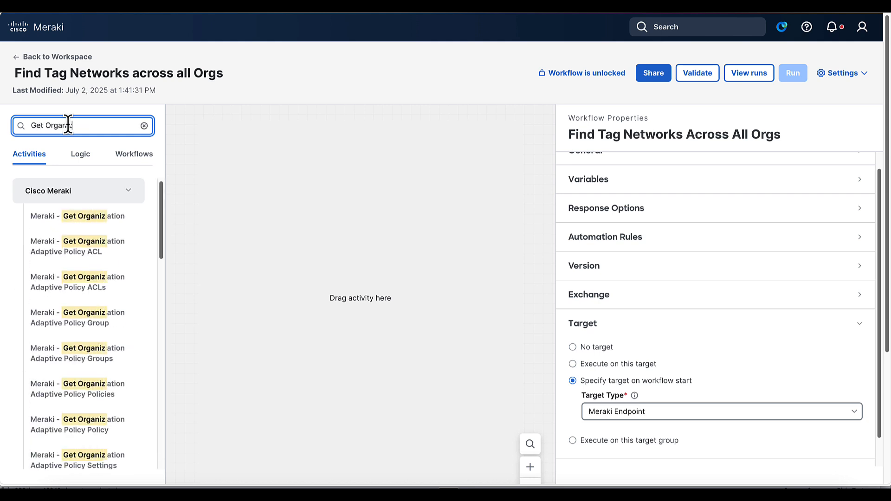
text(ations)
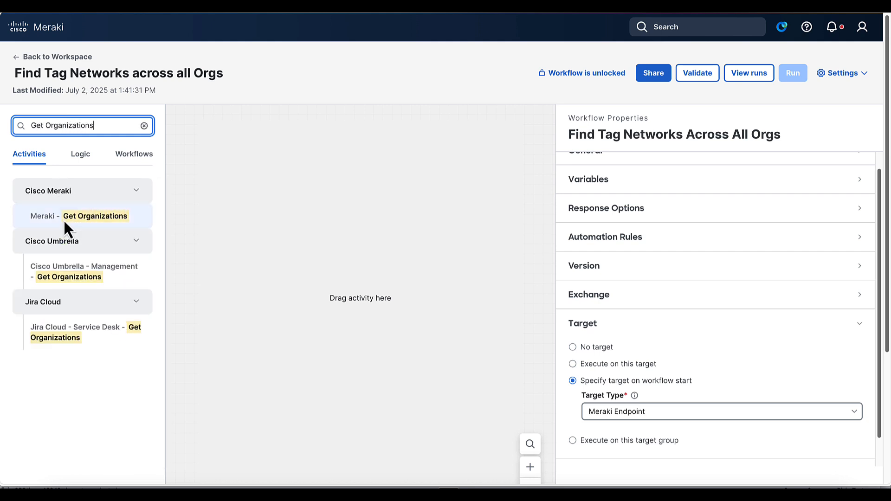
drag(62, 218, 373, 222)
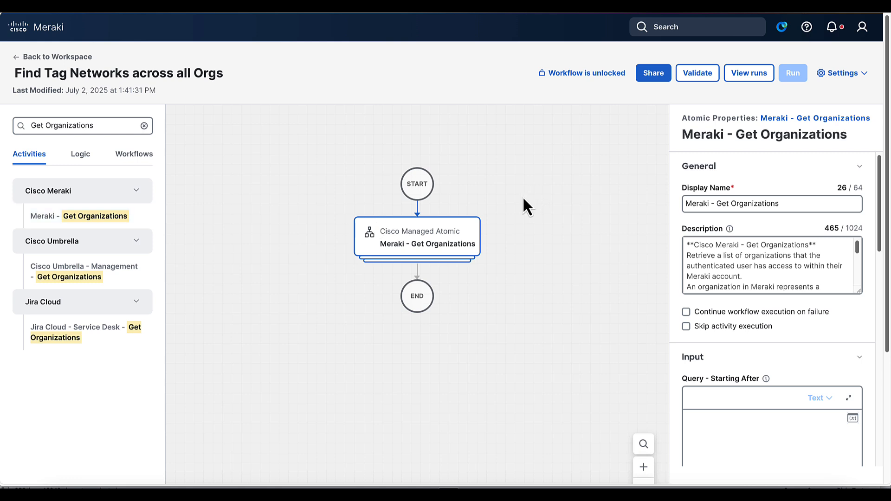
Review the Get Organizations activity's description, query inputs and target settings.
click(739, 263)
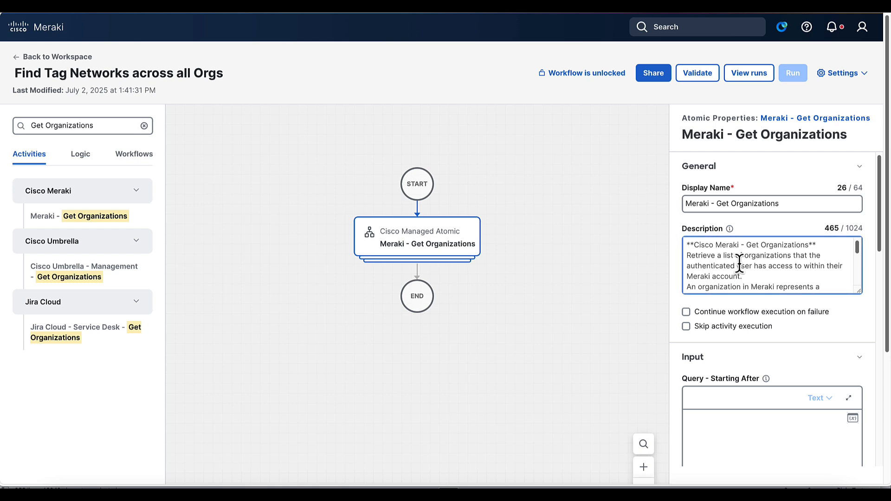
scroll(742, 267, down, 1)
scroll(745, 268, up, 1)
scroll(768, 276, down, 2)
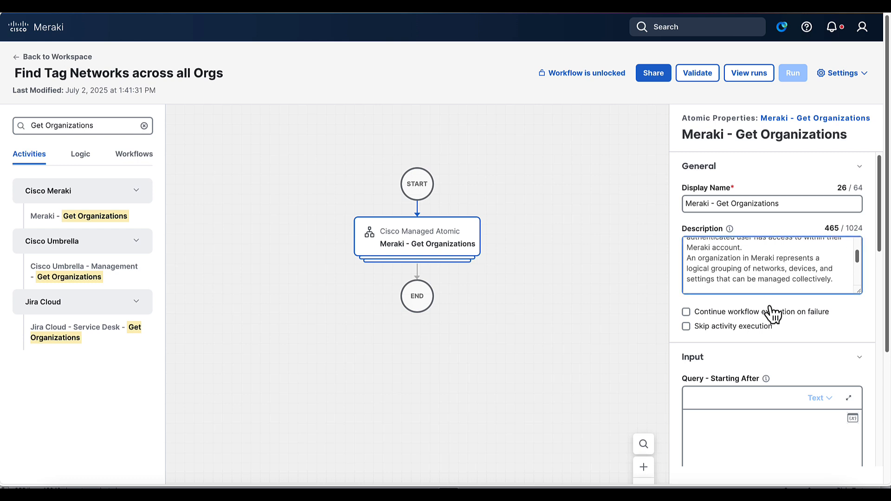
click(768, 342)
scroll(768, 342, down, 3)
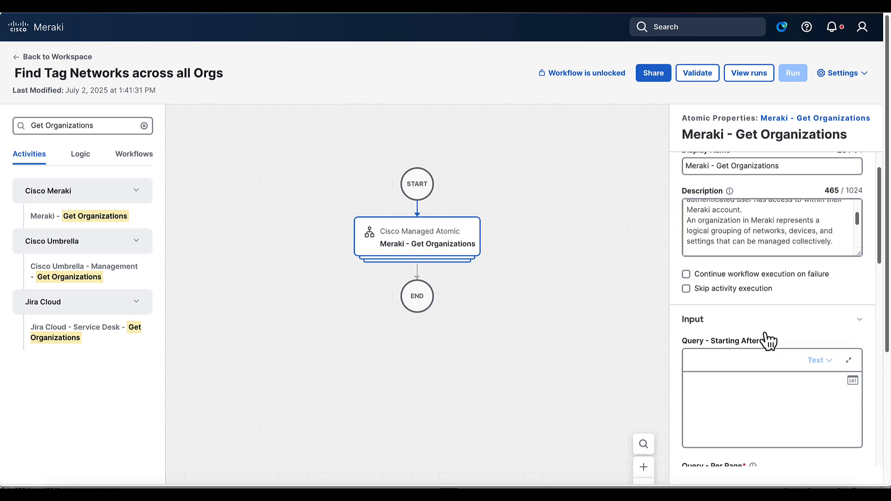
scroll(768, 342, down, 4)
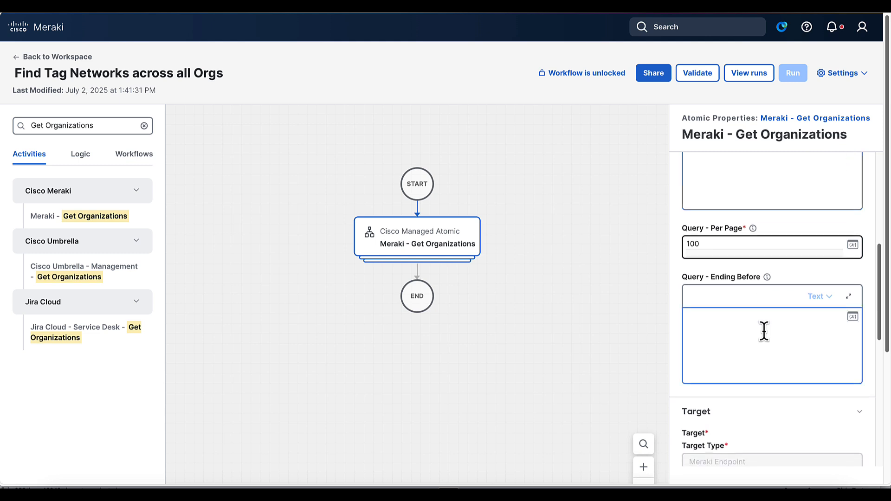
scroll(765, 331, down, 3)
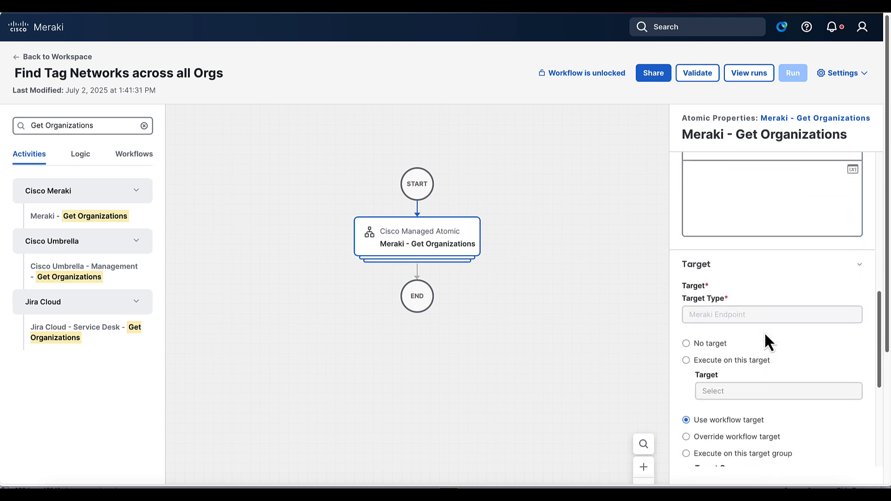
scroll(760, 305, down, 1)
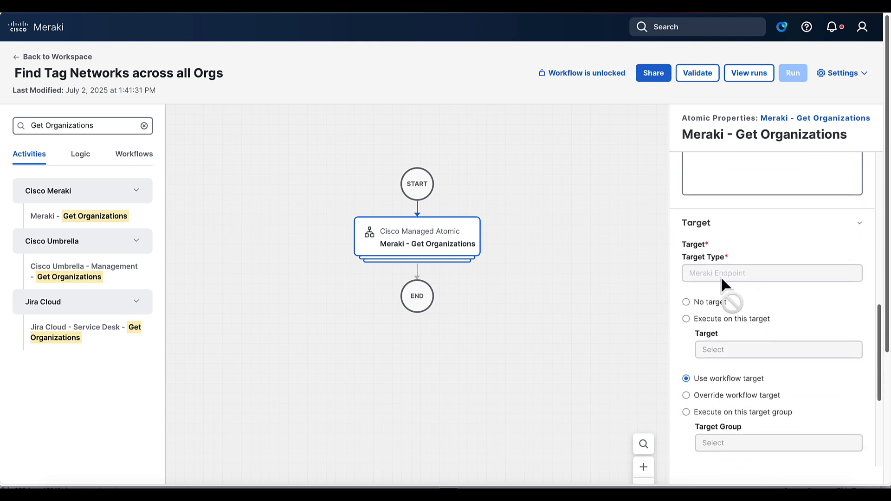
scroll(761, 318, down, 1)
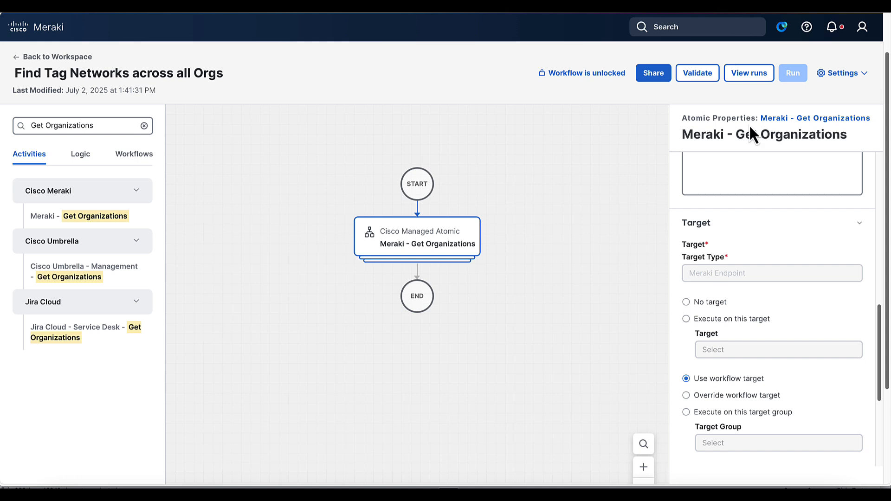
Validate the workflow and run it against the Mike Organizations target.
click(704, 77)
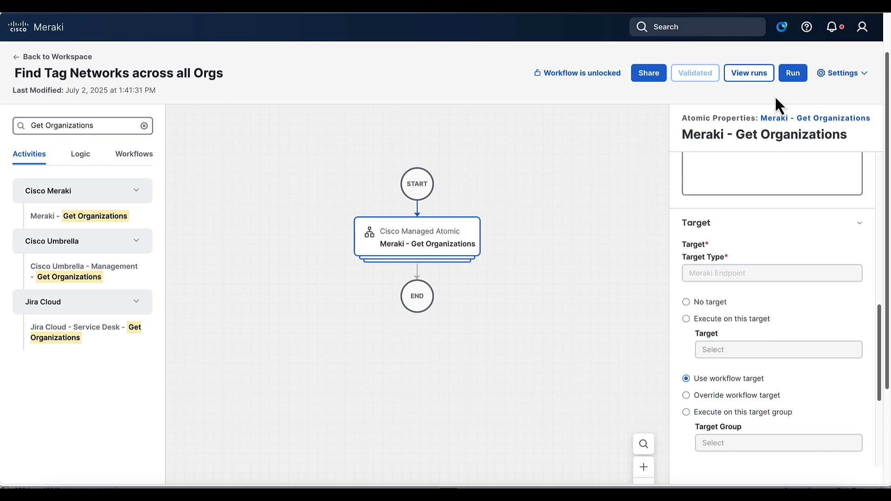
click(791, 74)
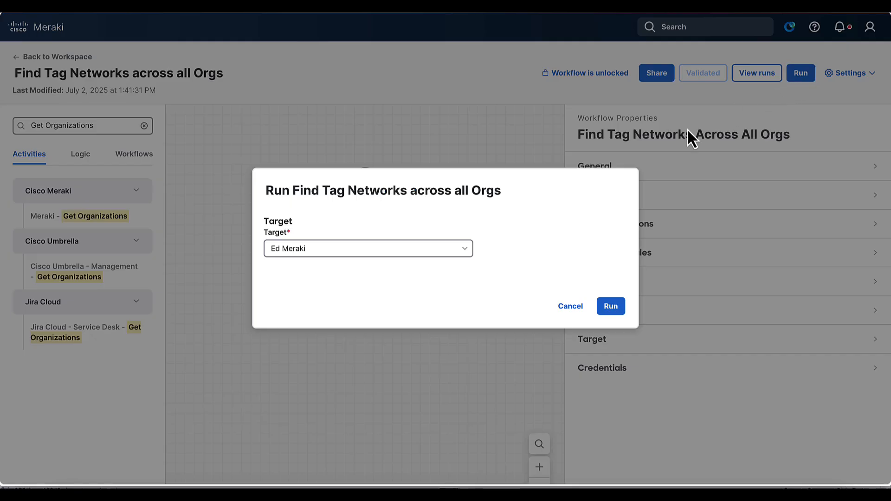
click(402, 251)
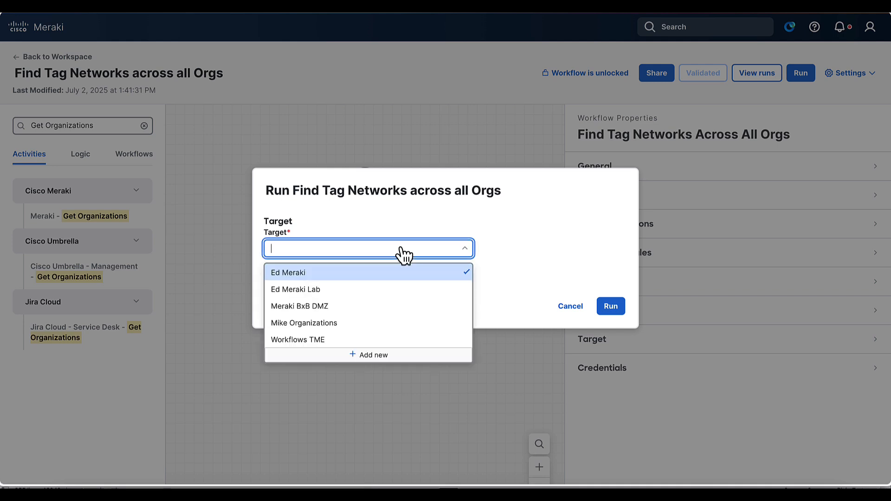
click(324, 323)
click(611, 314)
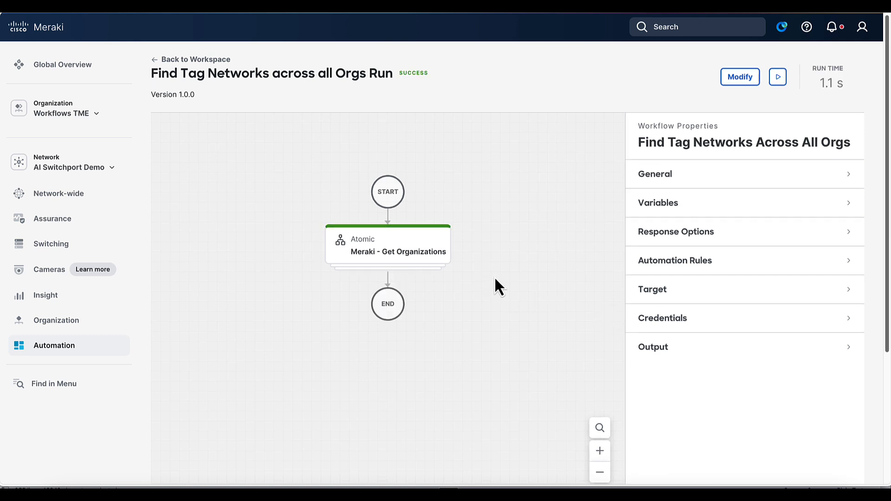
Examine the JSON output of the Get Organizations activity in the workflow run.
click(427, 253)
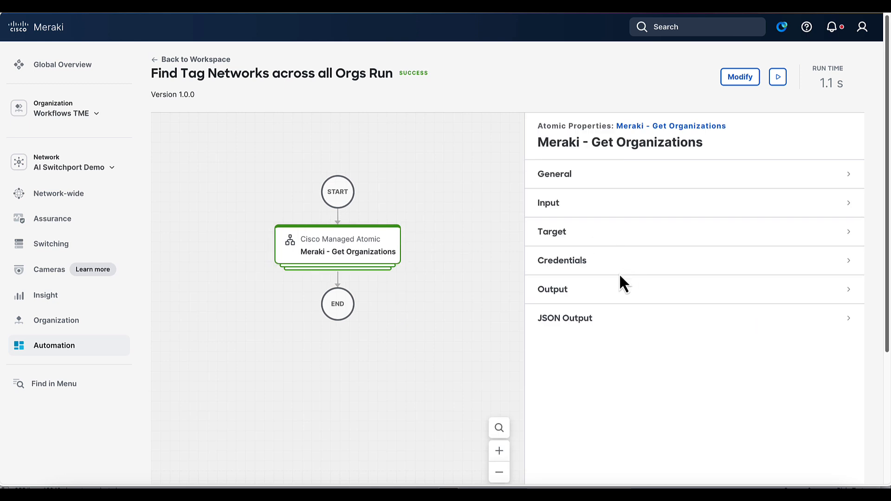
click(848, 319)
scroll(848, 319, down, 4)
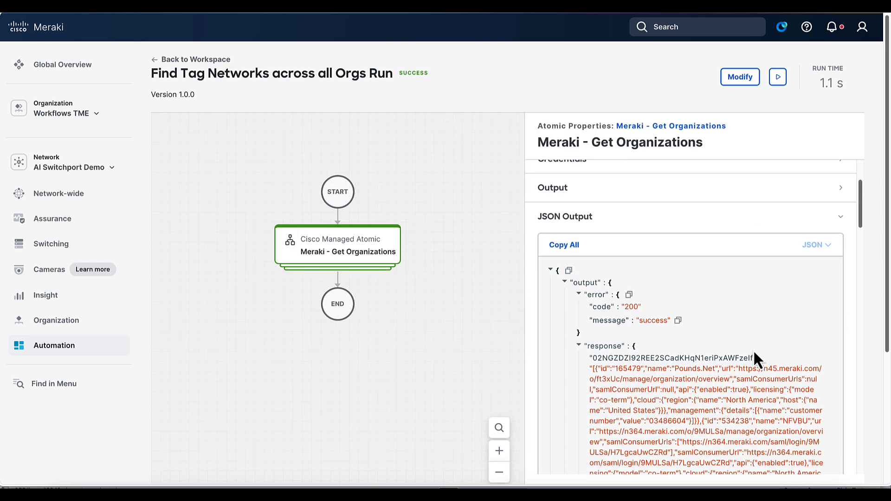
scroll(754, 357, down, 2)
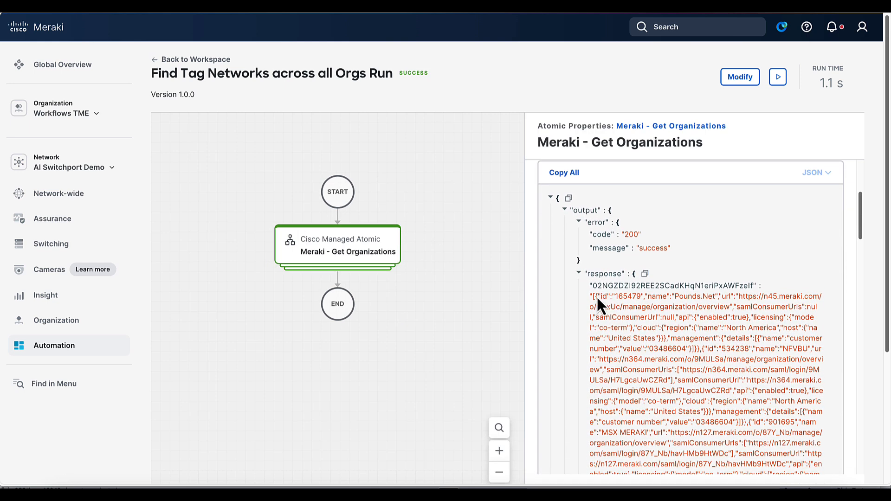
Examine the organization id and name entries in the Get Organizations response of the workflow run.
drag(597, 296, 639, 403)
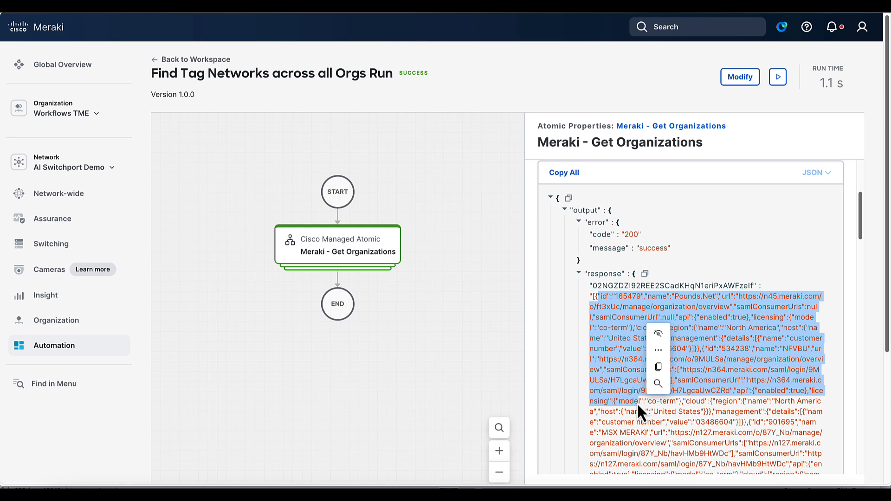
scroll(637, 402, down, 10)
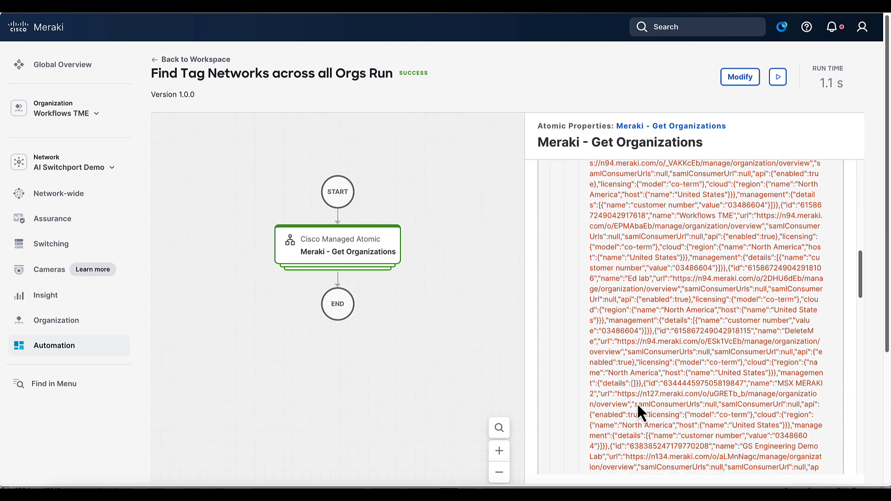
scroll(637, 403, down, 3)
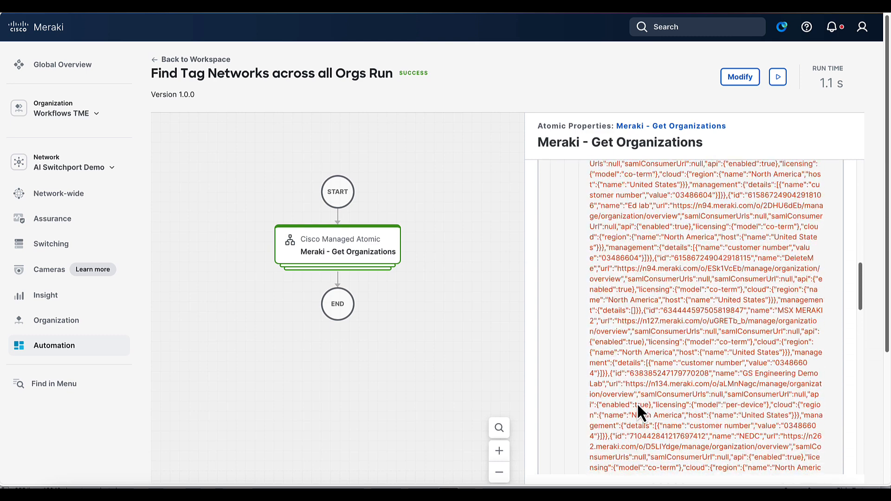
scroll(637, 403, up, 13)
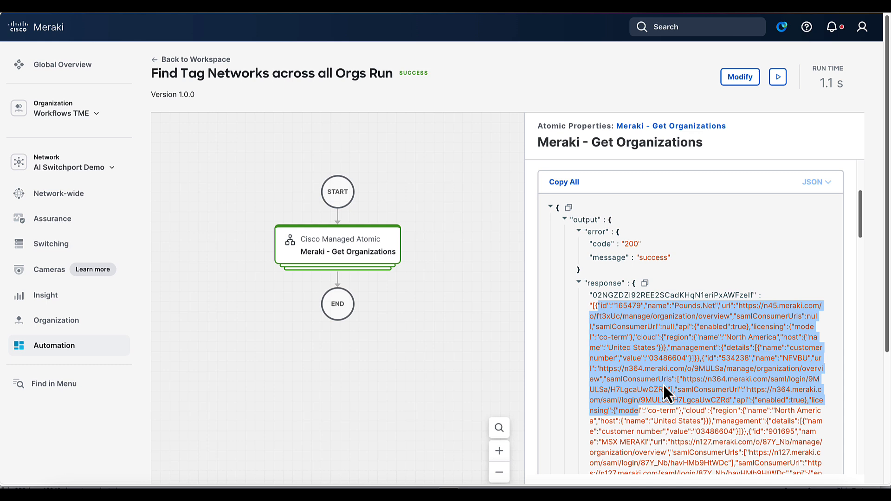
click(683, 354)
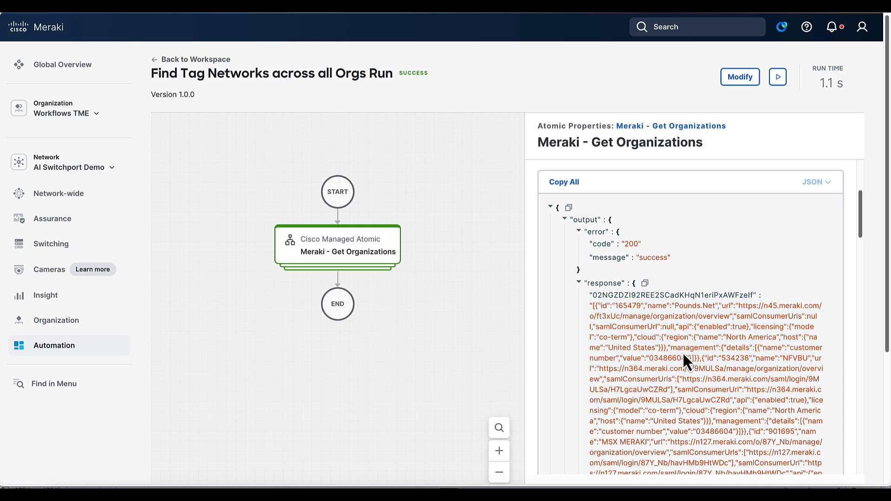
double_click(603, 307)
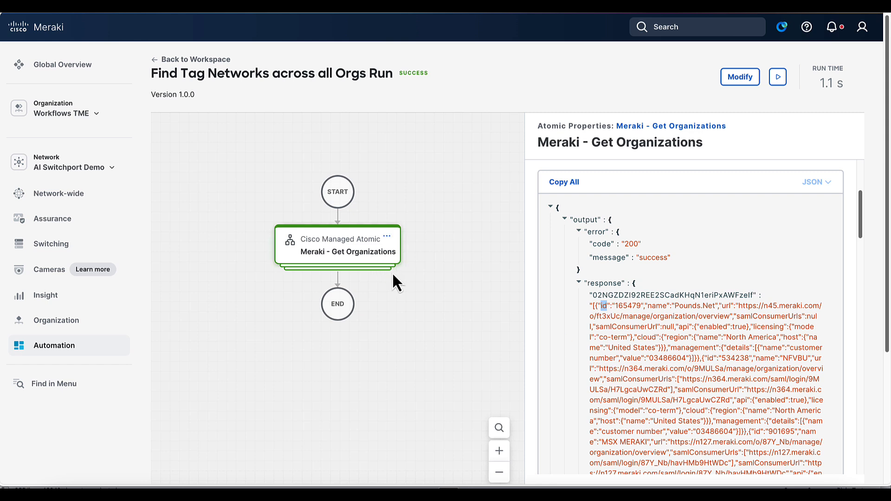
click(416, 294)
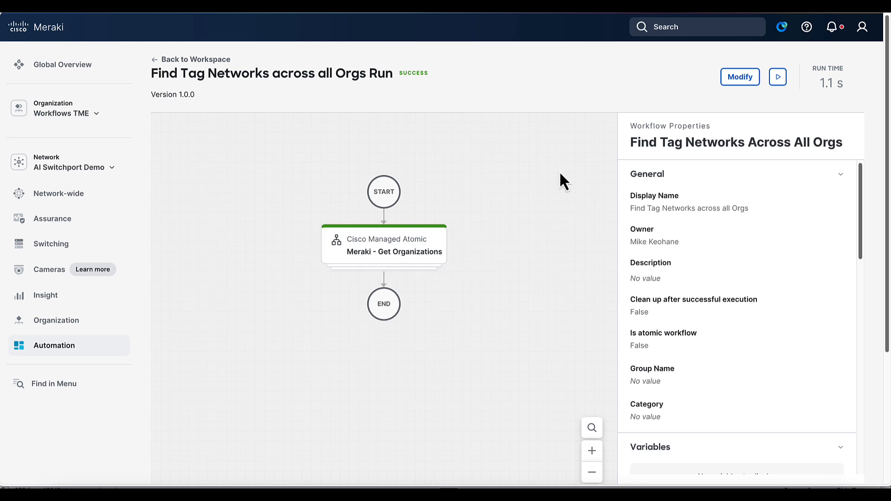
Reopen the workflow for editing, search the activities for "Table" and add Read Table from JSON after Meraki - Get Organizations.
click(738, 78)
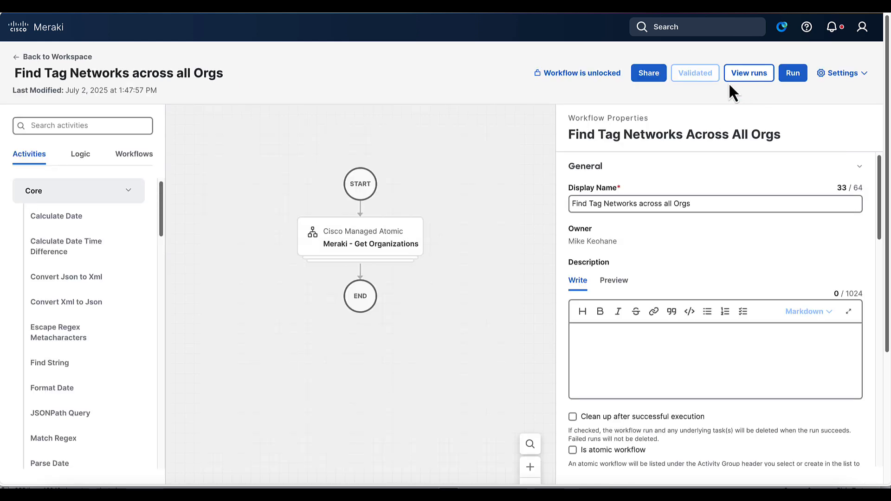
click(130, 193)
click(94, 126)
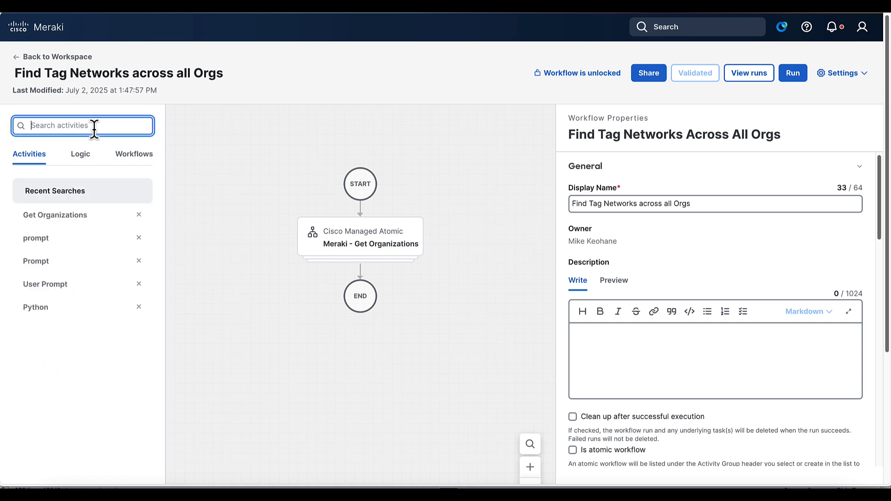
text(Table)
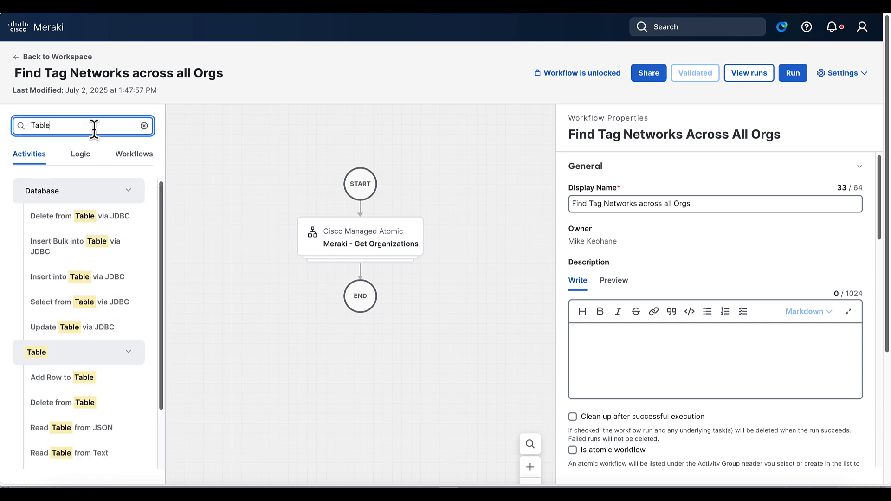
scroll(25, 311, down, 2)
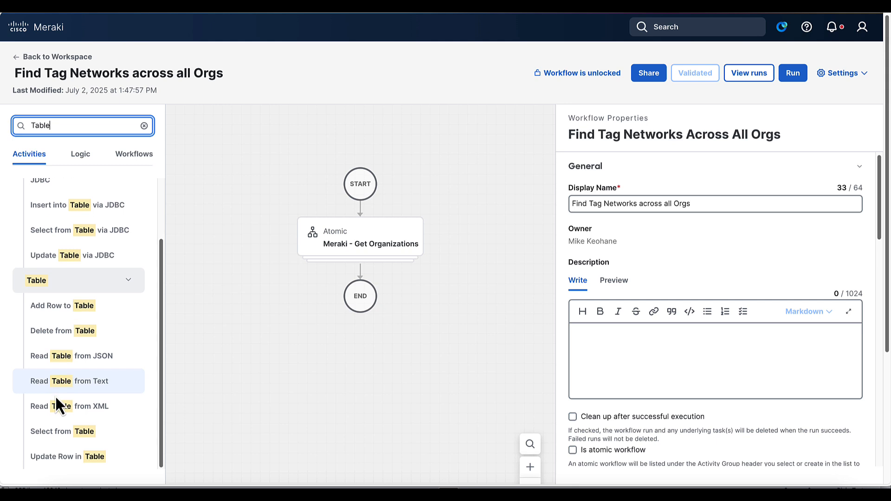
drag(54, 358, 358, 274)
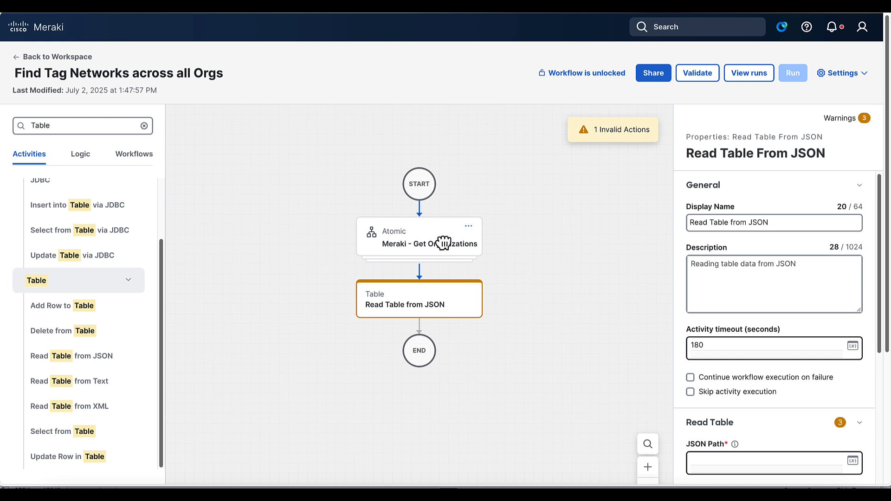
Set the Read Table from JSON path to $.* and add two String columns to read, id and name.
scroll(744, 404, down, 3)
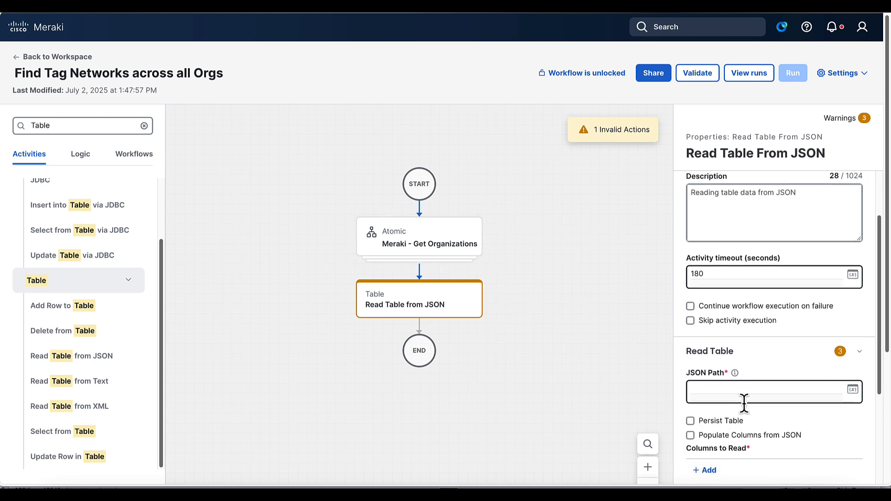
scroll(745, 405, down, 1)
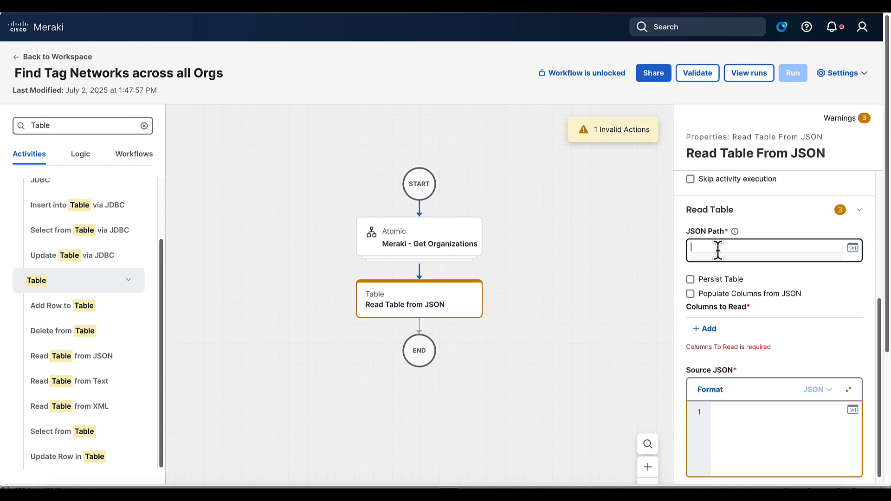
text($.*)
click(706, 329)
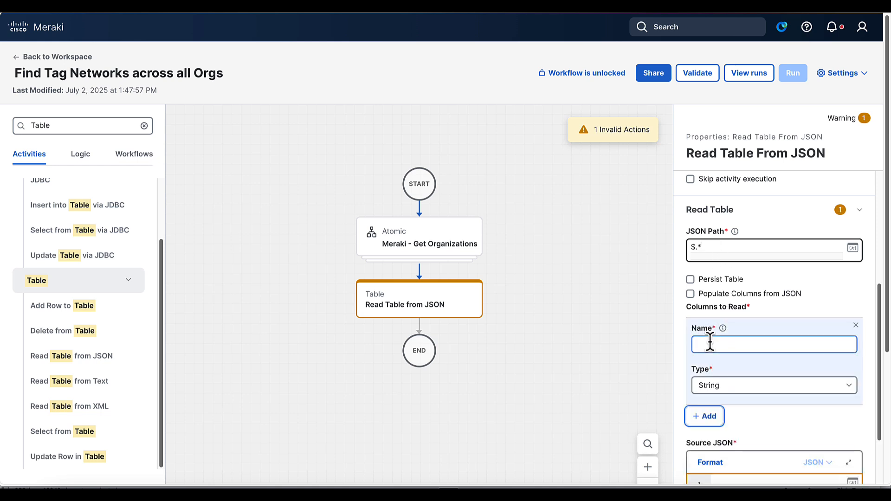
click(710, 343)
text(id)
click(707, 416)
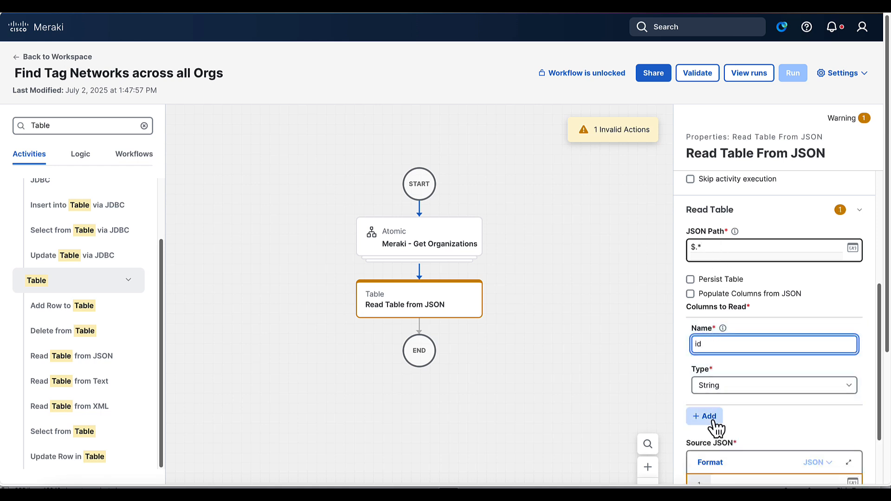
scroll(726, 413, down, 2)
click(712, 260)
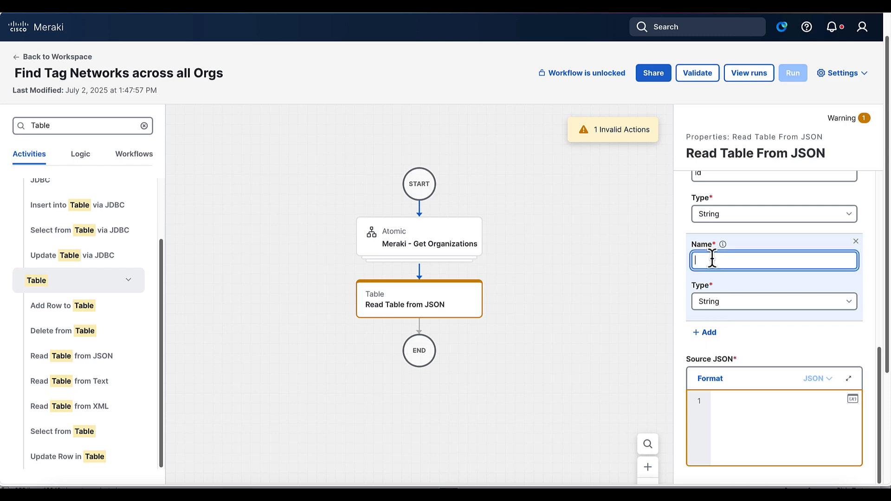
text(name)
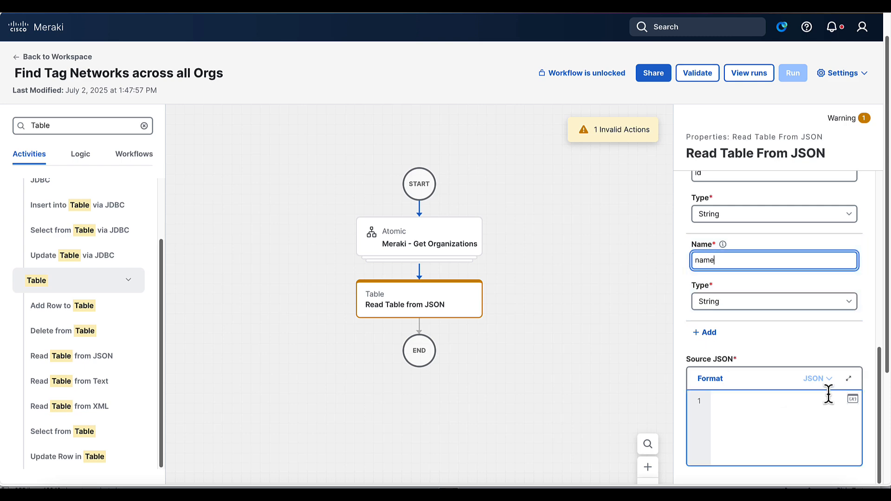
Set the Source JSON of Read Table from JSON to the Result variable of the Meraki - Get Organizations activity.
click(853, 401)
click(314, 201)
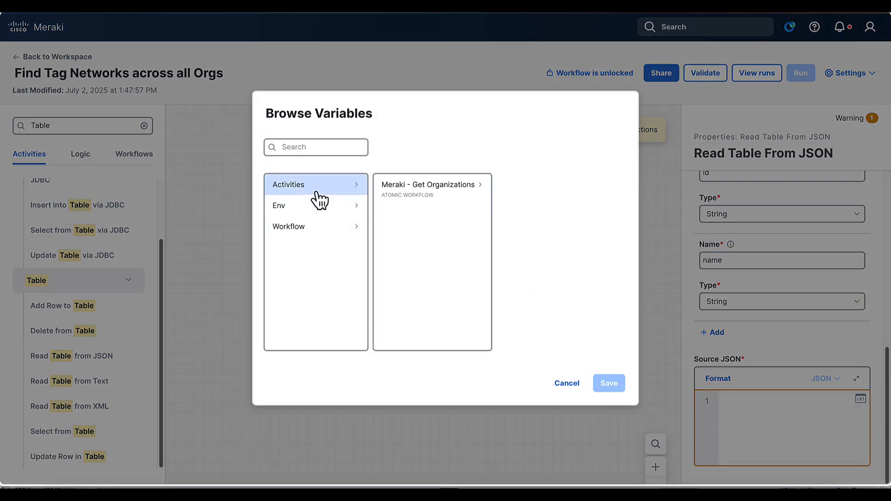
click(436, 209)
scroll(533, 262, down, 3)
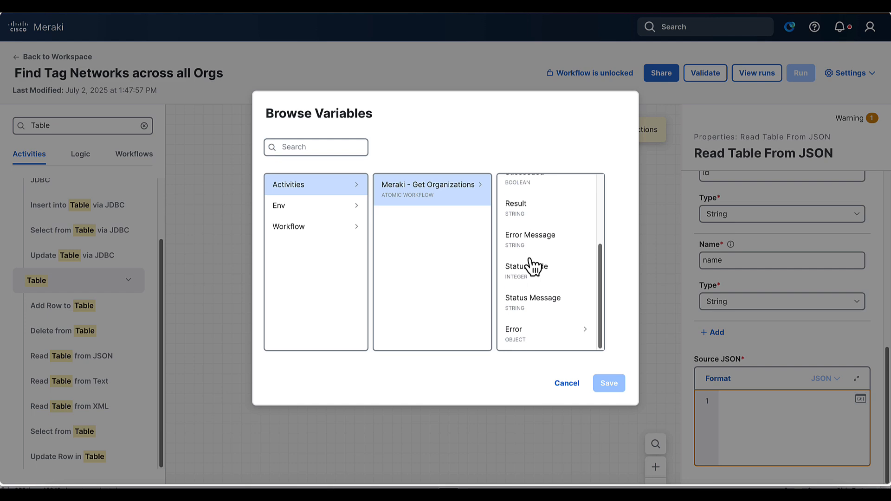
click(533, 216)
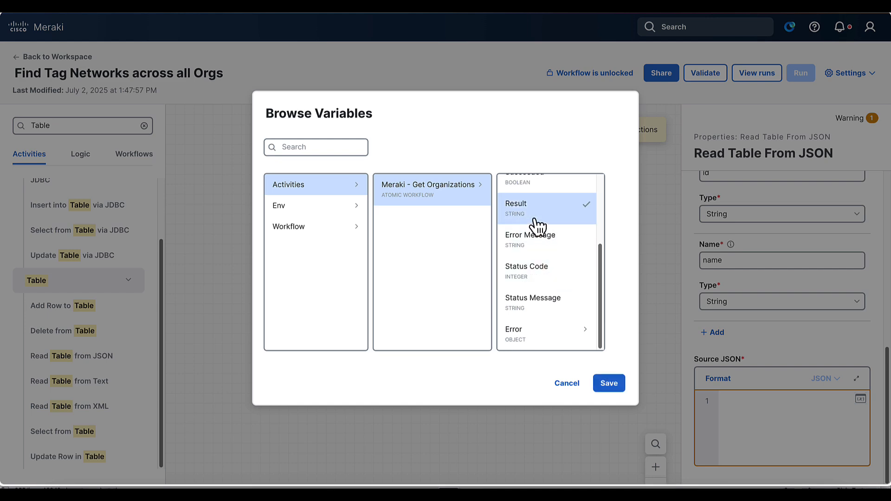
click(609, 383)
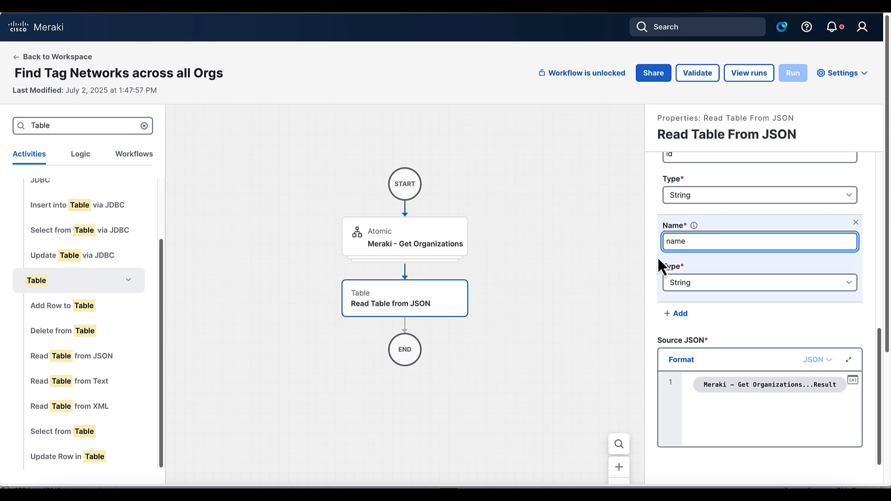
Validate the workflow with the table activity and run it against the Mike Organizations target.
click(696, 74)
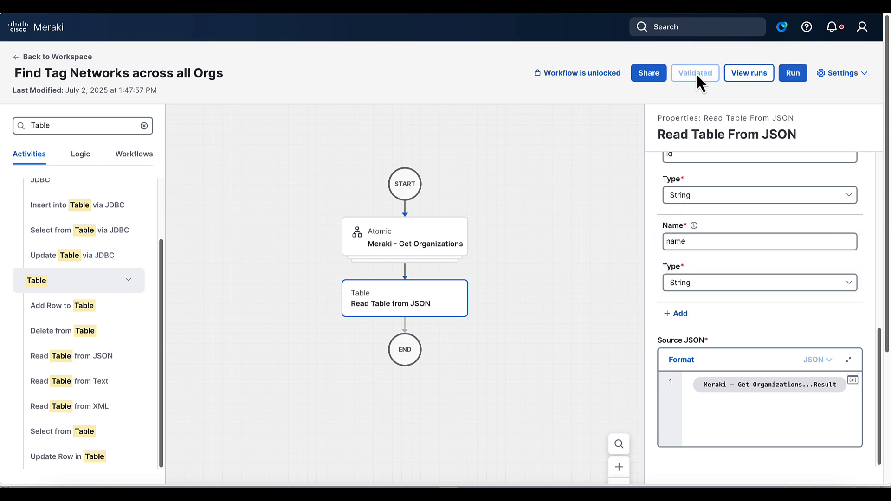
click(795, 73)
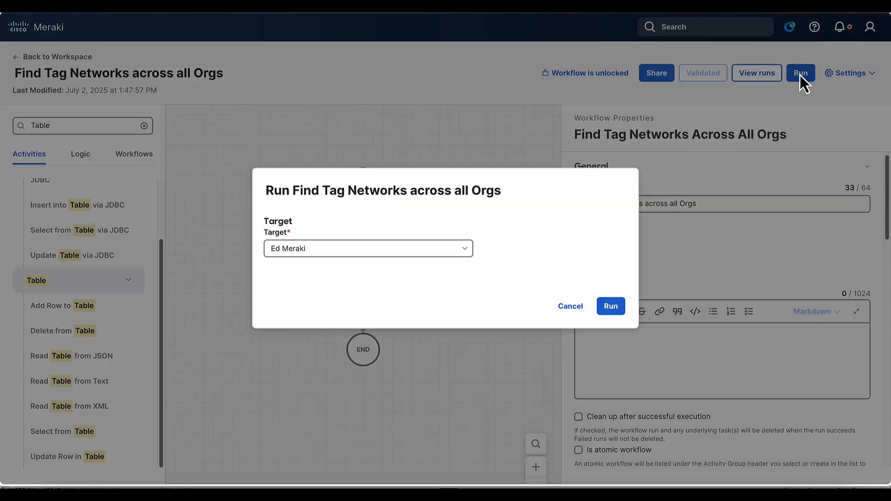
click(406, 248)
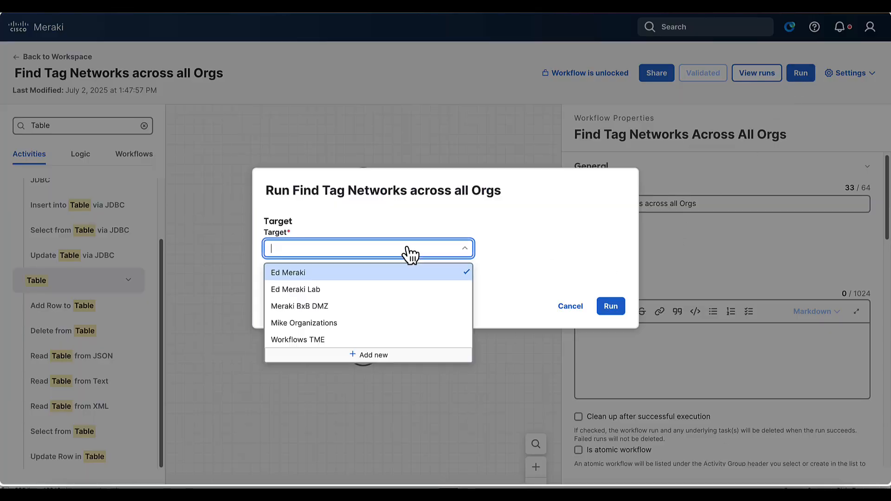
click(333, 321)
click(611, 306)
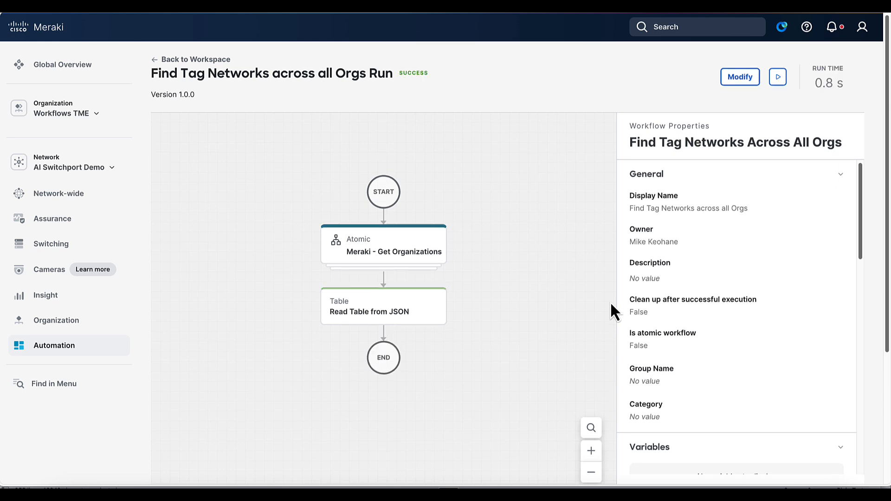
Examine the response body and output table of Read Table from JSON in the workflow run.
click(411, 319)
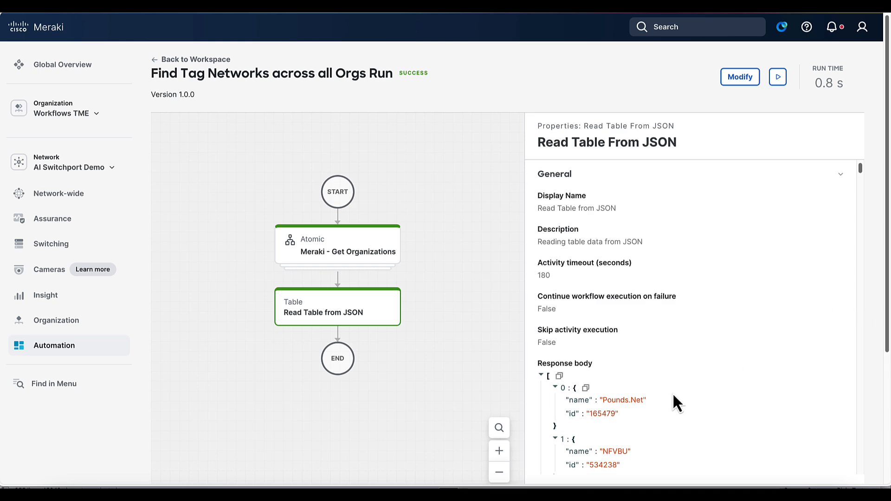
scroll(673, 393, down, 3)
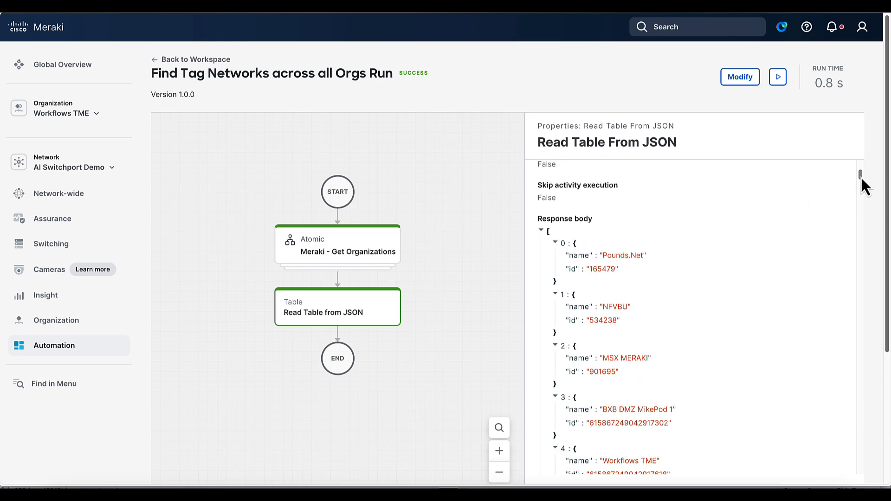
drag(861, 177, 853, 419)
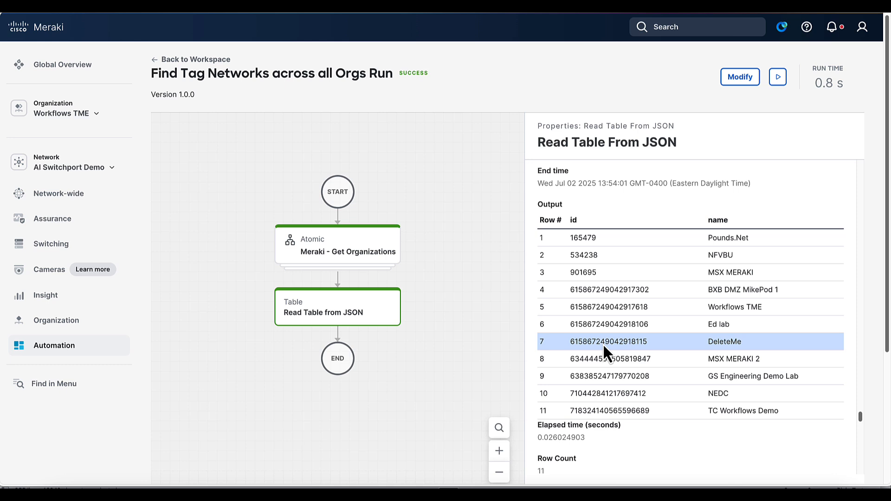
Reopen the workflow for editing and add a For Each loop between Read Table from JSON and the end point.
click(739, 78)
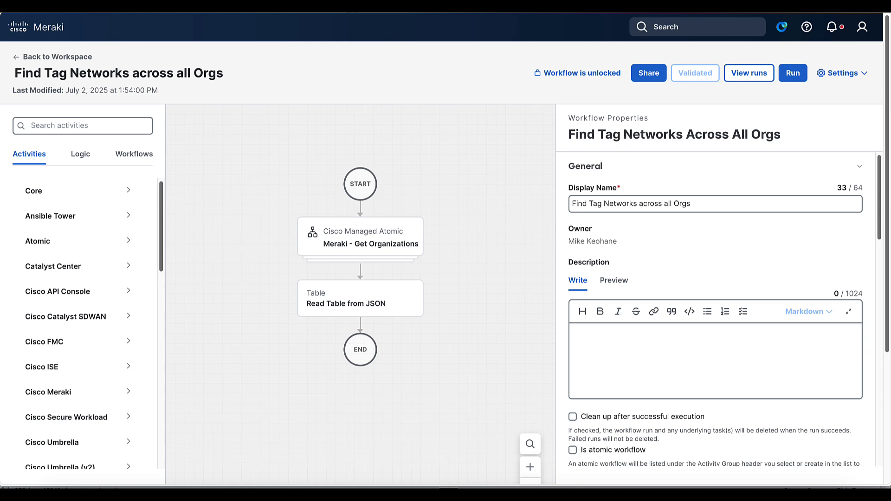
click(80, 155)
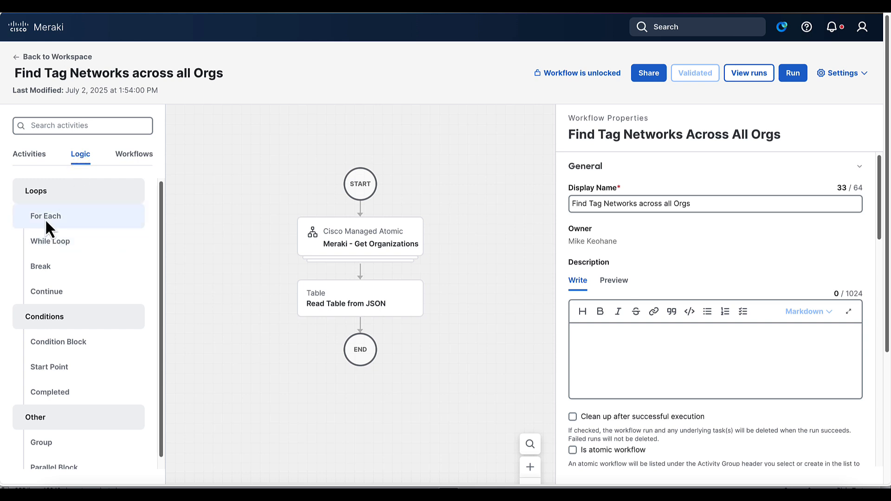
drag(43, 217, 342, 331)
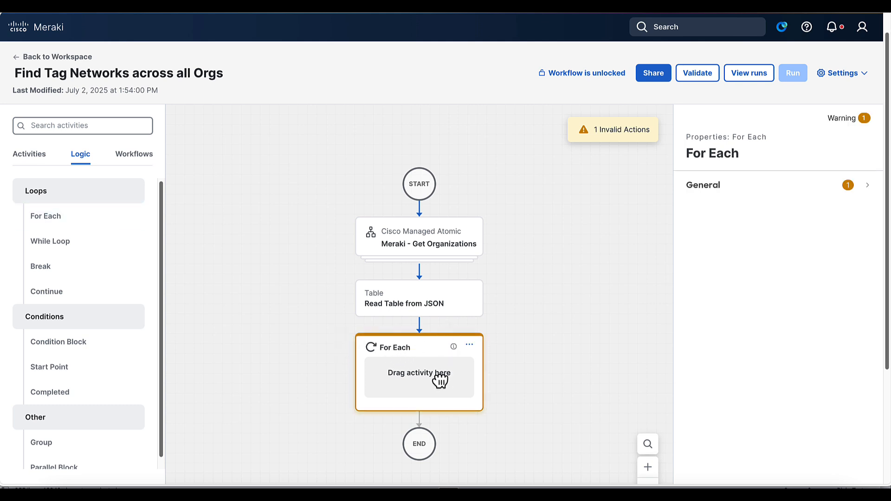
Set the For Each loop's display name to "Iterate over Organizational Table List".
click(706, 186)
drag(722, 222, 671, 224)
text(Iter)
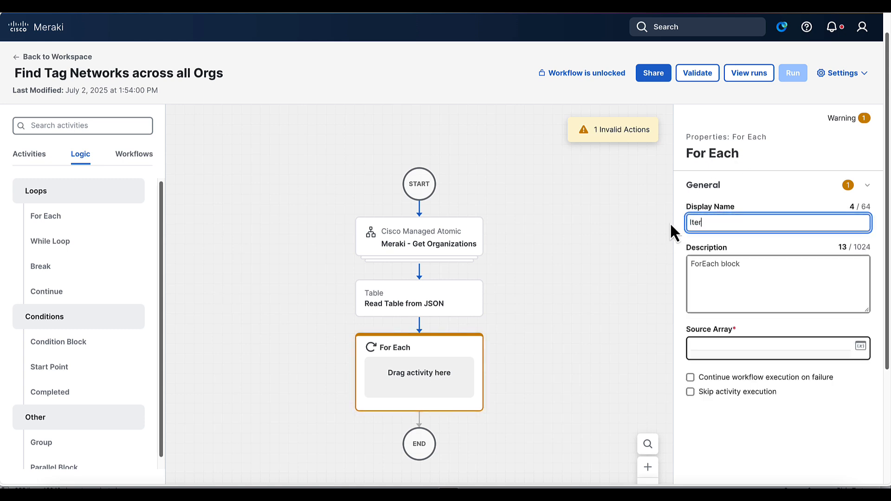
text(ate over Organizational Tab)
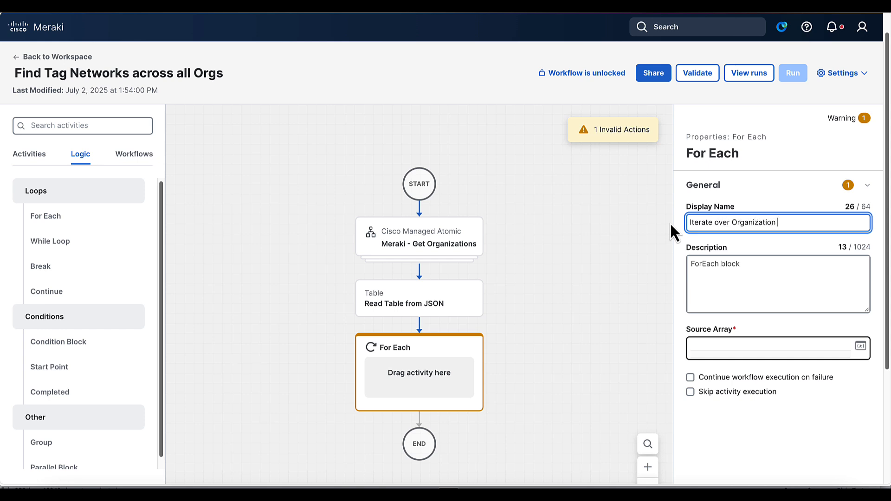
text(le List)
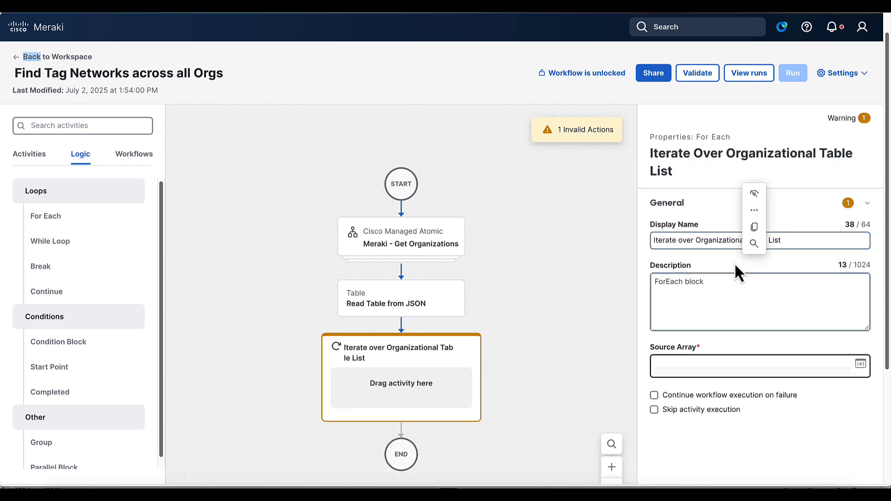
Set the For Each loop's description to "For all Organizations found in the Target".
triple_click(704, 282)
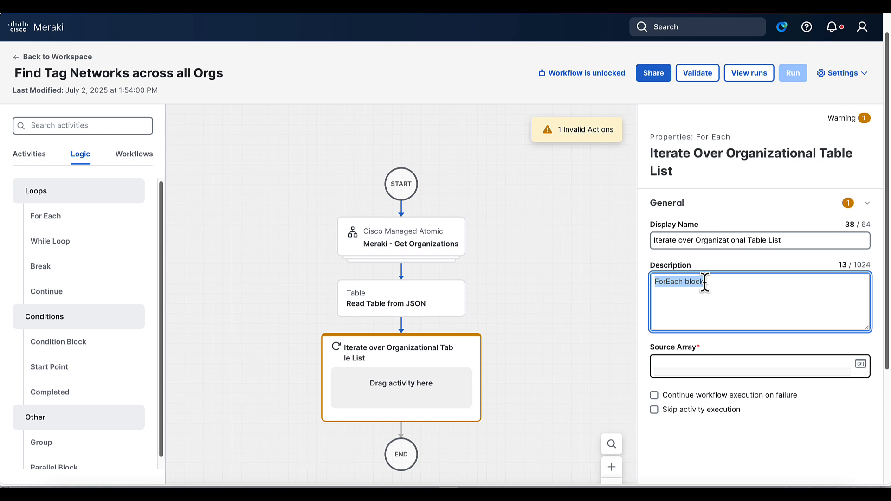
text(For all Organizations found in th)
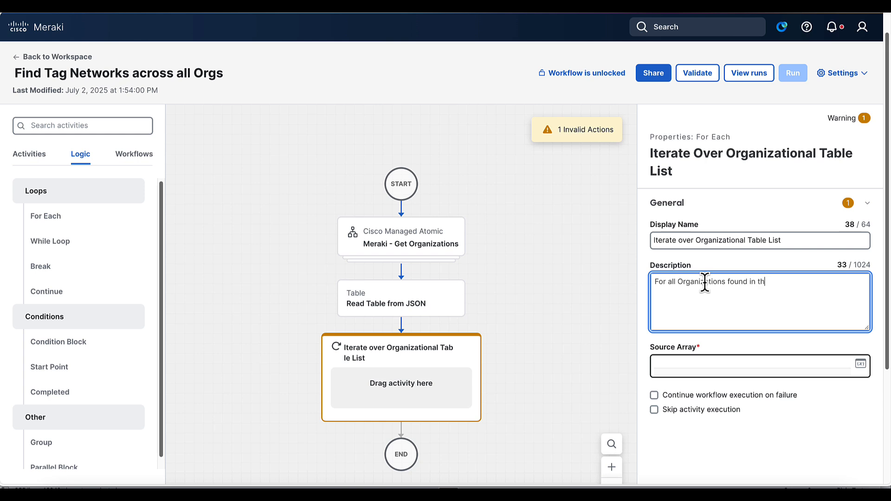
text(e Target)
Set the For Each loop's source array to the Output array of Read Table from JSON.
click(797, 365)
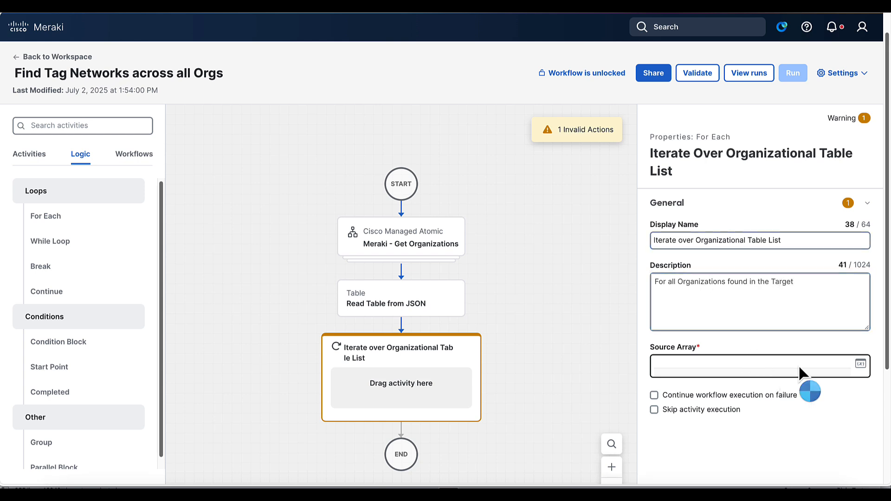
click(861, 364)
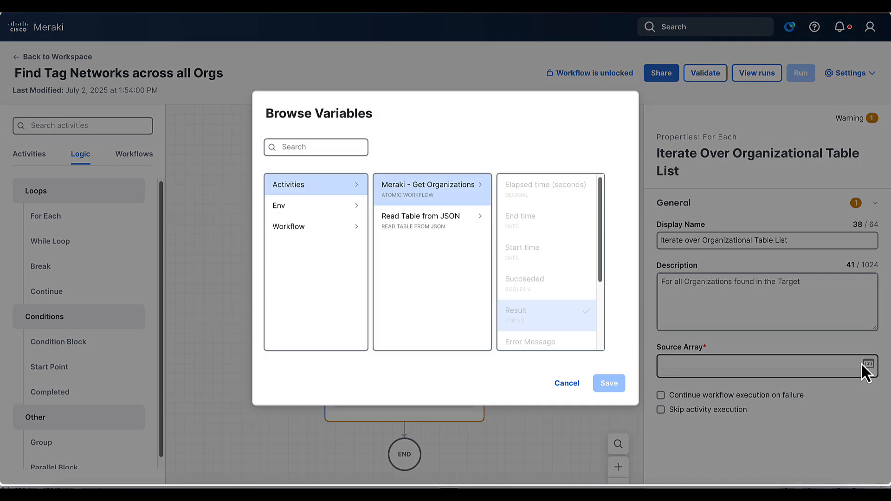
click(430, 224)
click(518, 255)
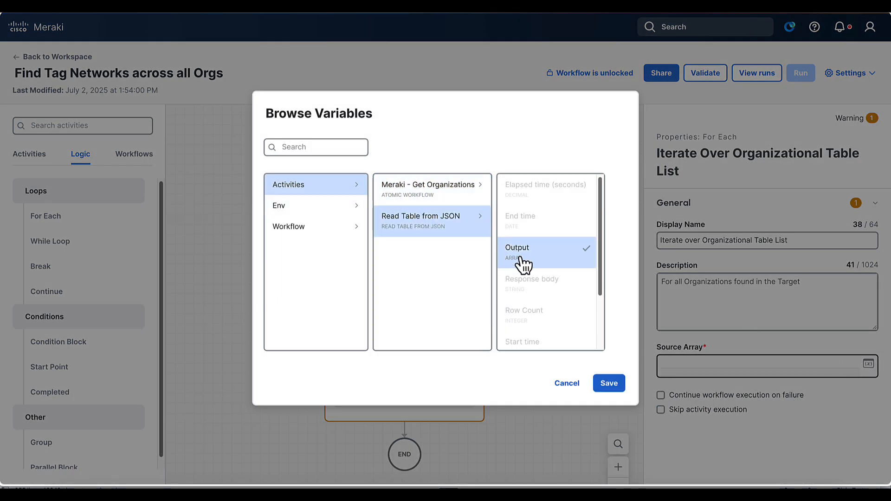
click(609, 385)
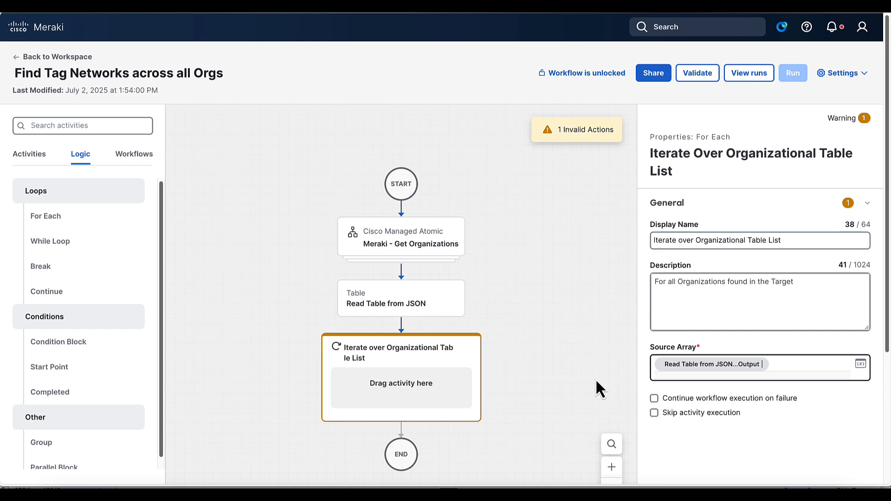
Replace the description of the Read Table from JSON activity with "Read all Organizational IDs and Names into a Table".
click(422, 304)
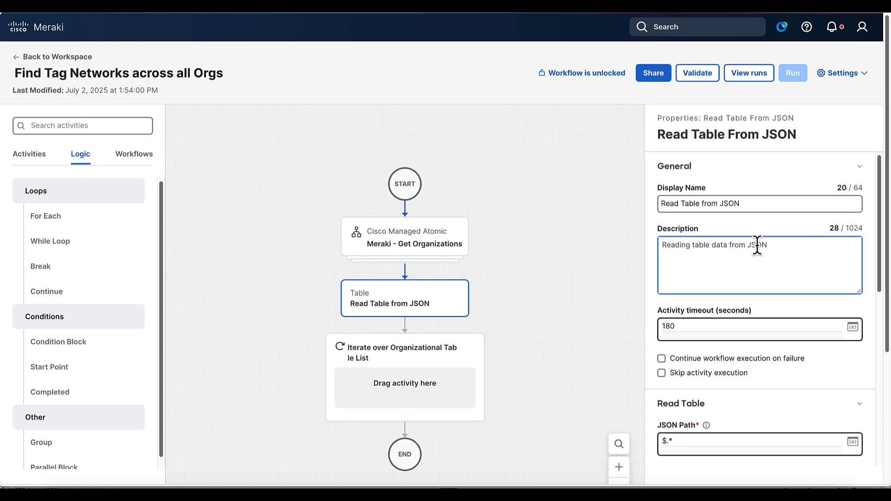
drag(778, 246, 658, 238)
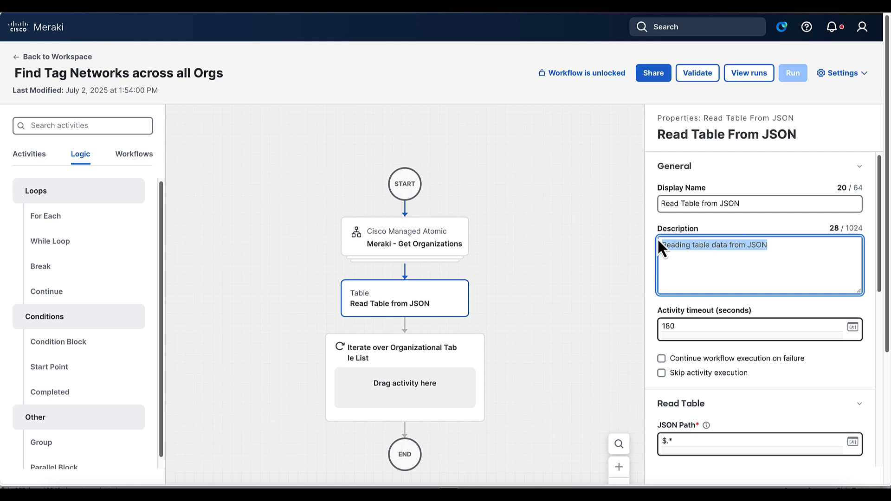
text(Ra)
text(ad )
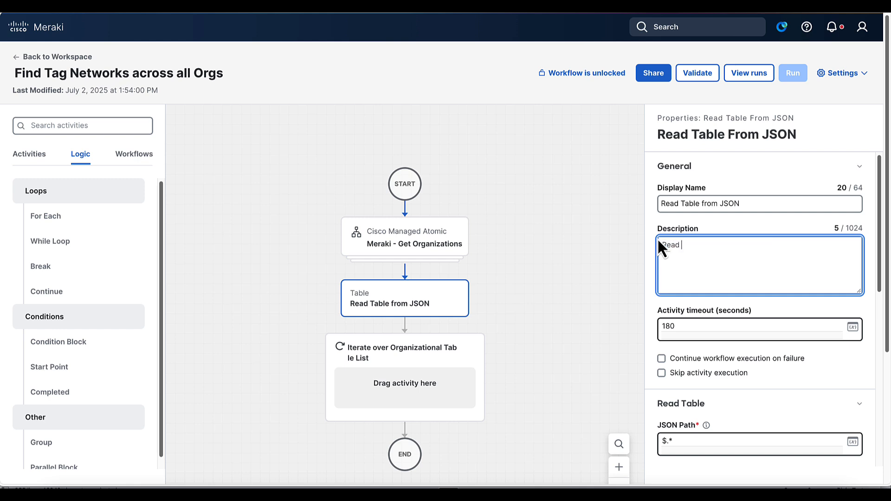
text(all Organizational IDs and Na)
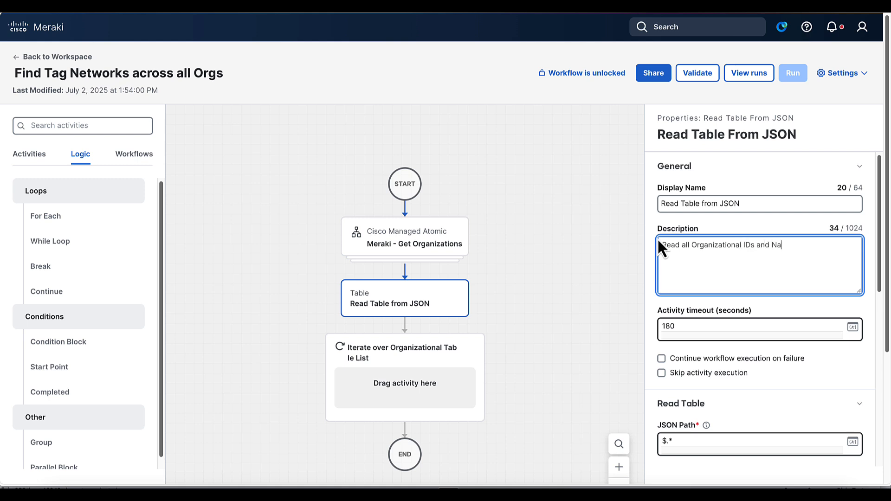
text(mes into a Table)
click(570, 260)
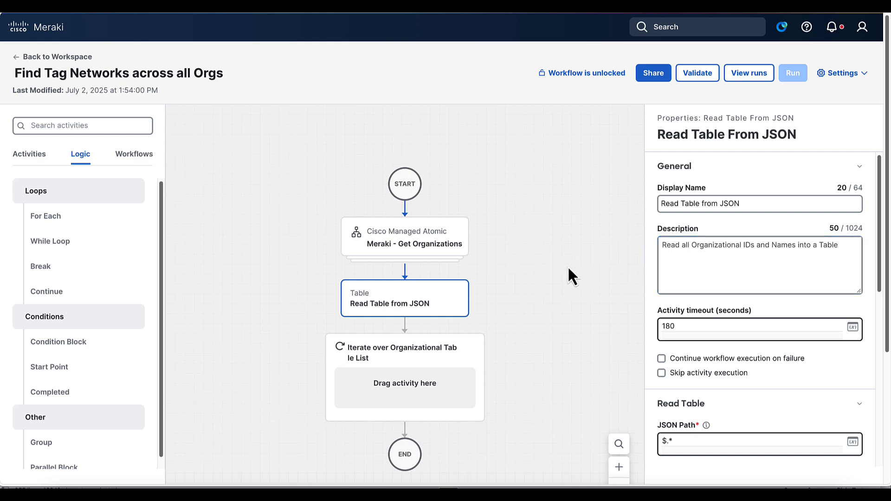
Copy the table activity's description into its display name, making it "Read all Organizational IDs and Names into a Table".
triple_click(718, 254)
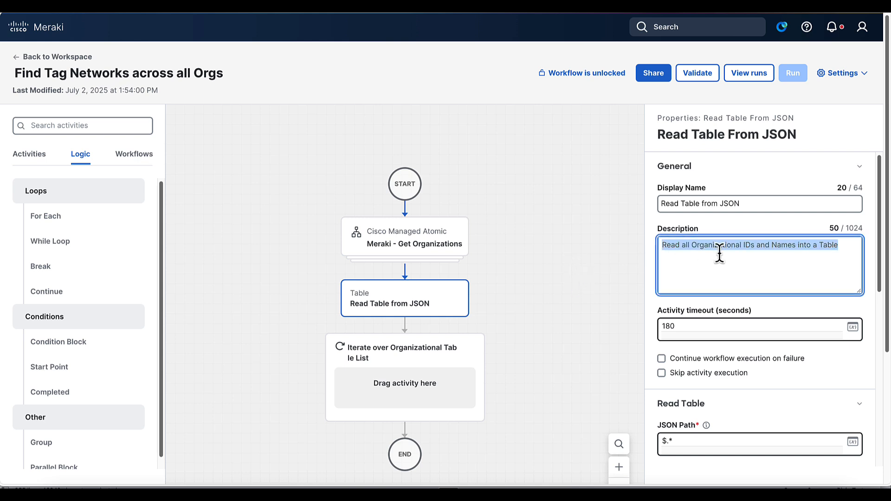
double_click(717, 254)
click(715, 253)
double_click(707, 246)
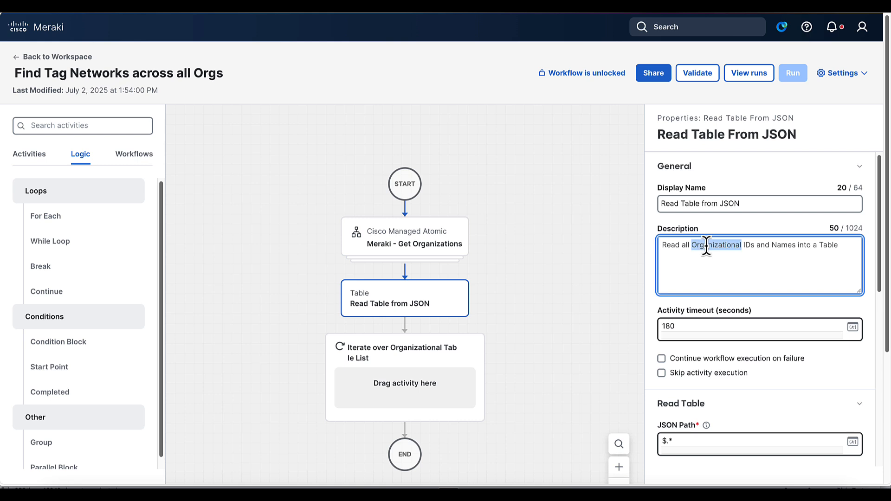
click(706, 246)
triple_click(706, 246)
click(698, 212)
triple_click(698, 212)
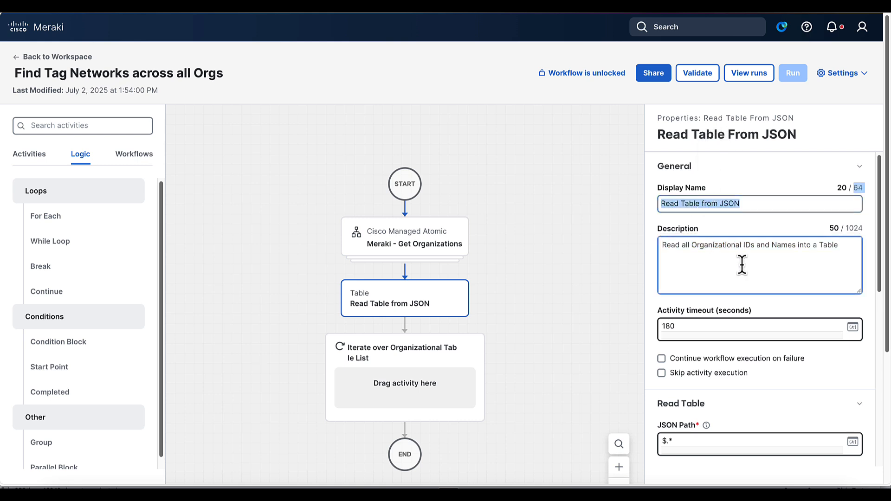
triple_click(726, 246)
key(ctrl+c)
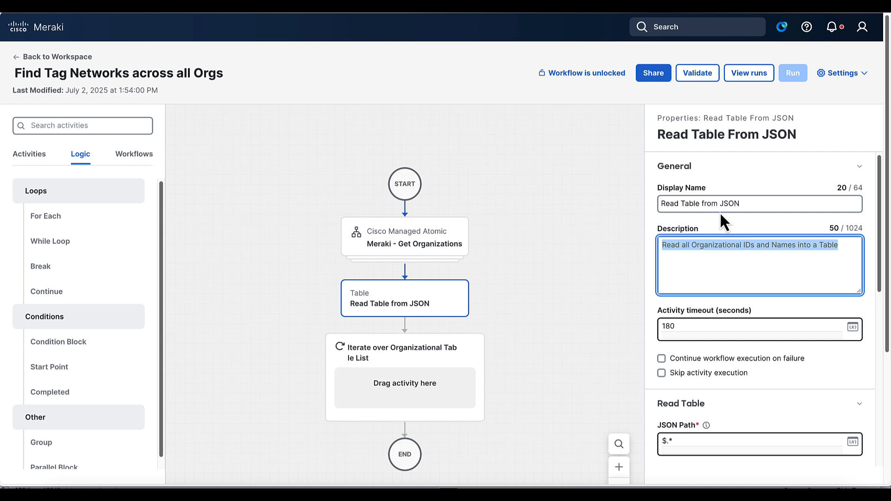
triple_click(718, 204)
key(ctrl+v)
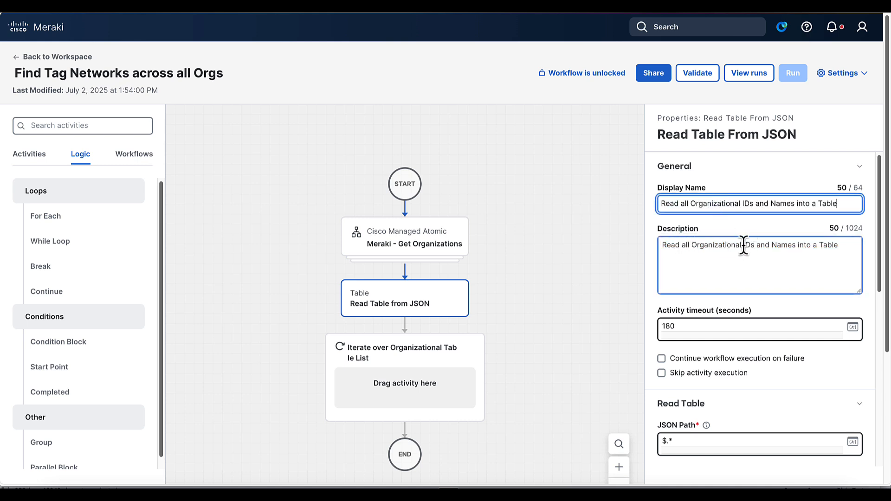
Shorten the table activity's description to "Read Organizational Info".
click(687, 246)
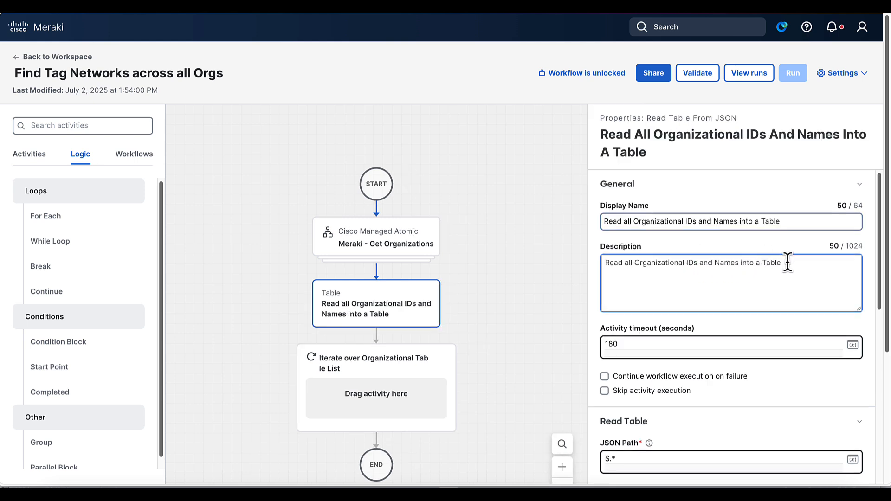
drag(788, 260, 625, 263)
key(BackSpace)
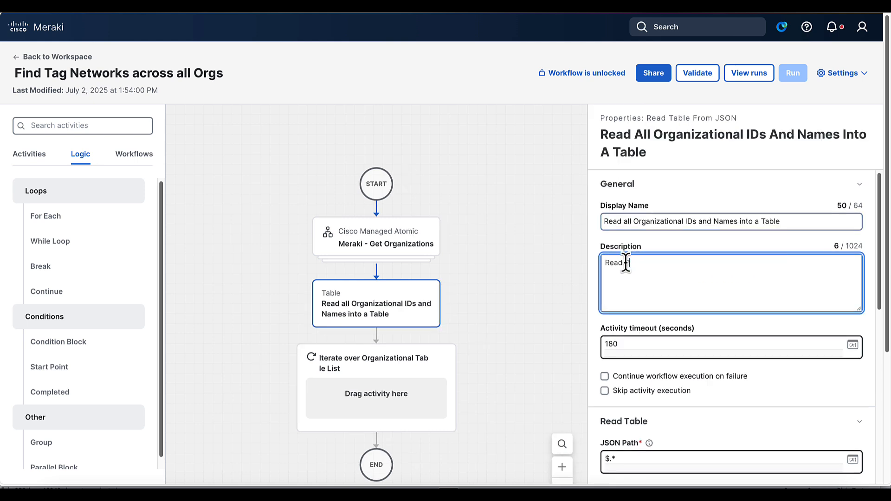
text(Organizational Info)
click(544, 255)
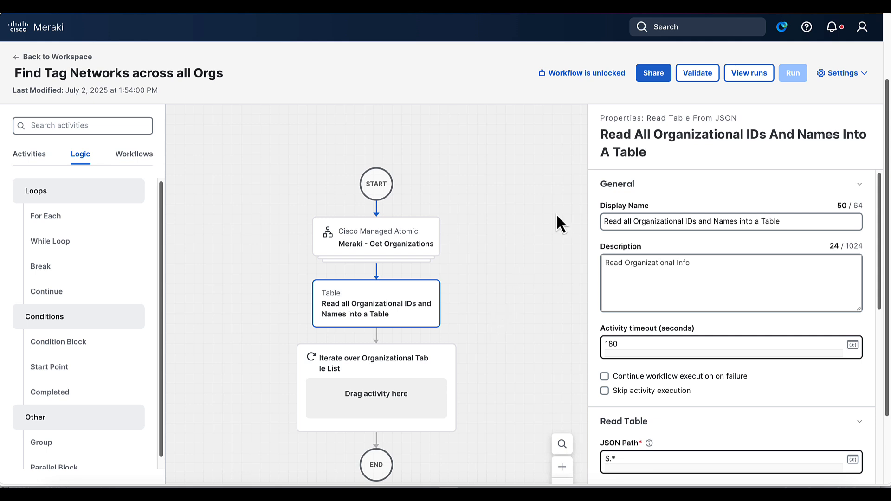
Validate the workflow with the For Each loop, choose a run target and run it.
click(692, 76)
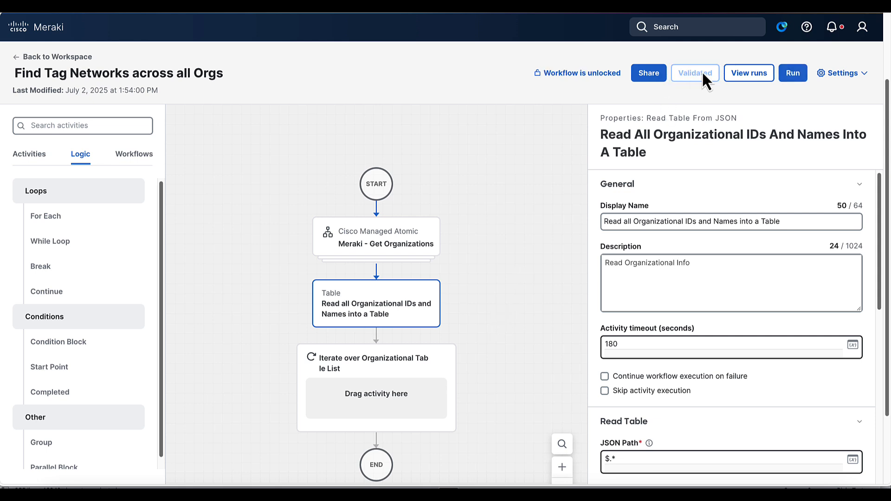
click(789, 74)
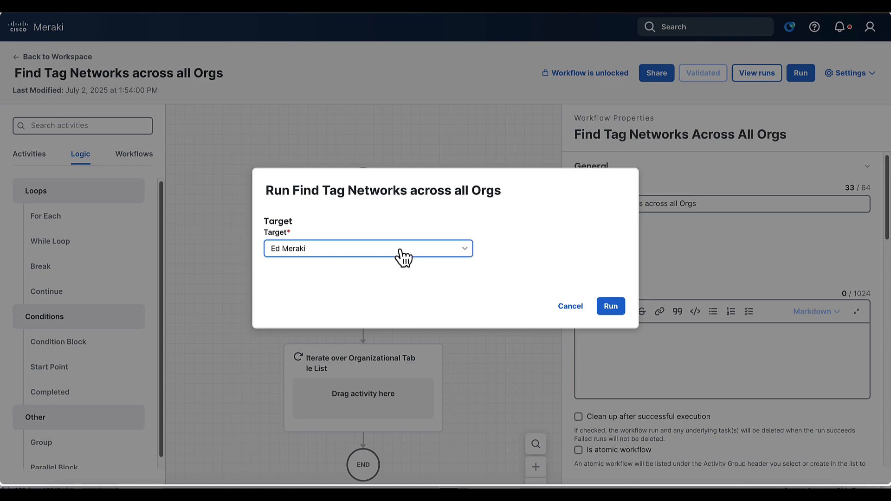
click(400, 250)
click(363, 323)
click(606, 305)
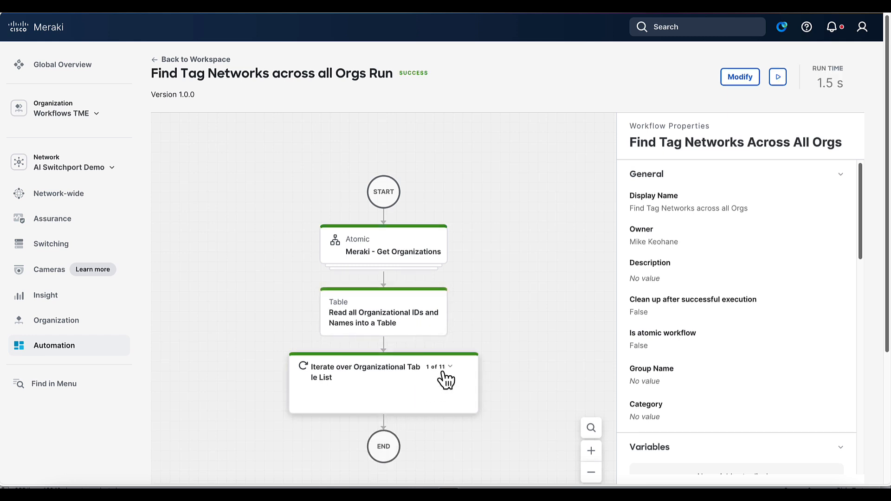
Examine the For Each loop's current item in the first, fifth and another iteration of the run.
click(405, 376)
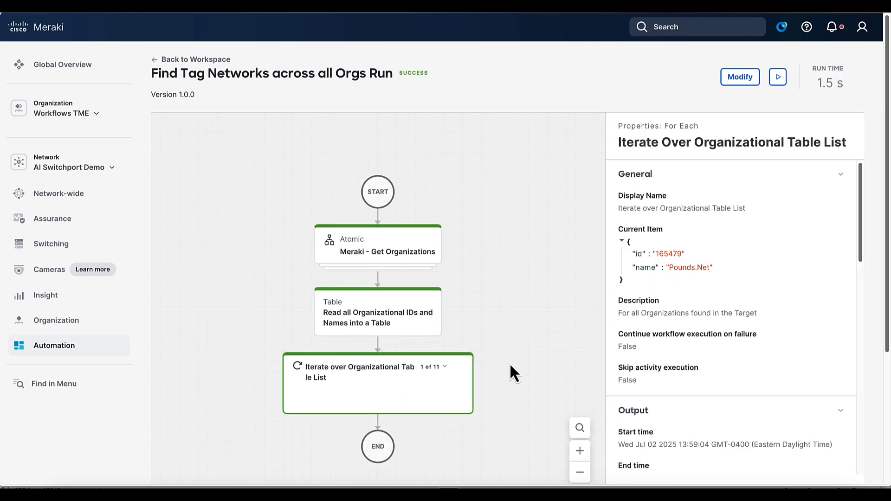
mouse_move(451, 370)
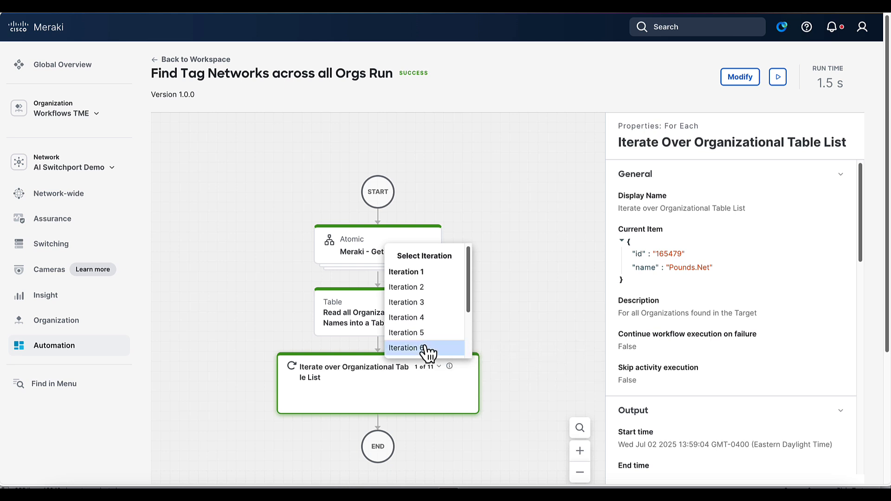
click(407, 332)
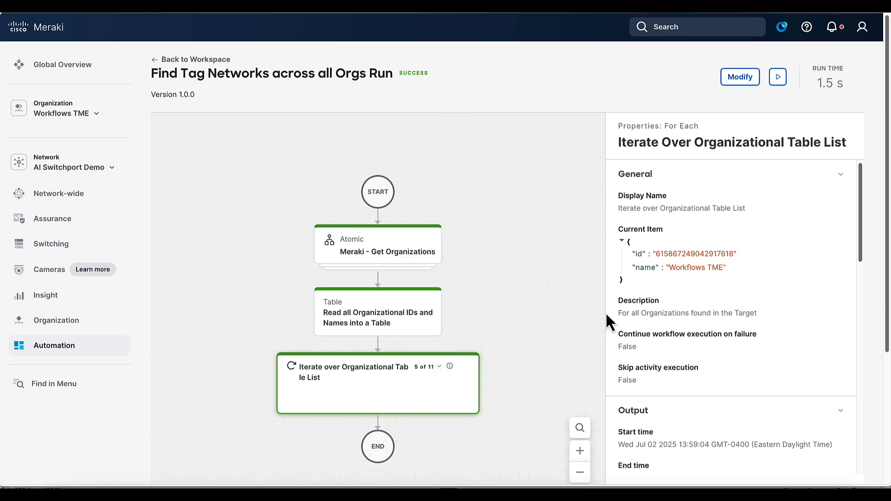
click(444, 369)
click(425, 340)
Reopen the workflow for editing and add the Meraki - Get Organization Networks activity inside the For Each loop.
click(740, 76)
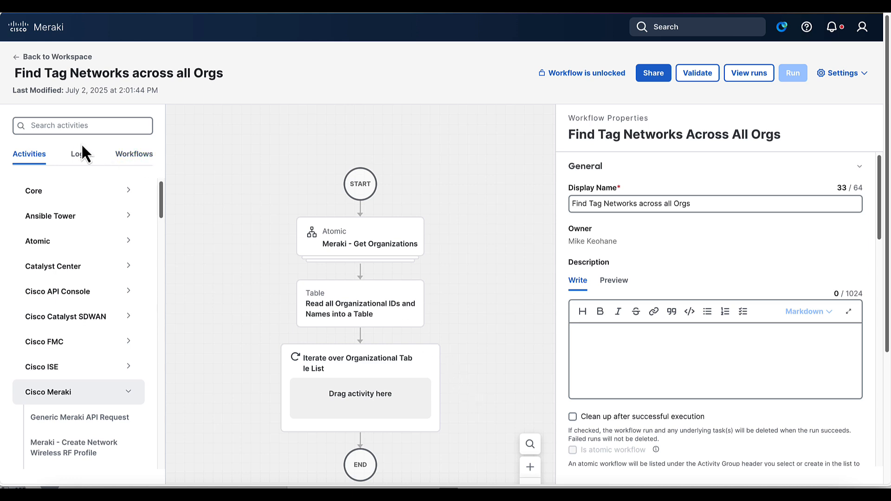
click(70, 129)
click(70, 129)
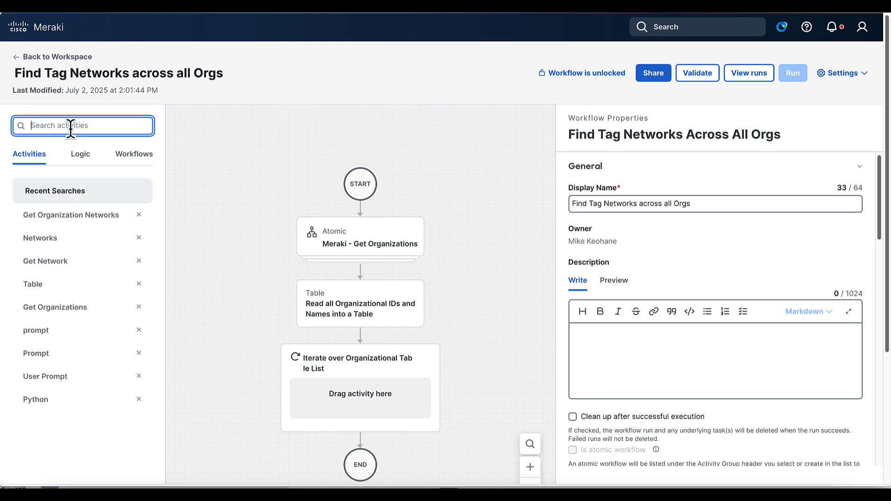
text(Get Or)
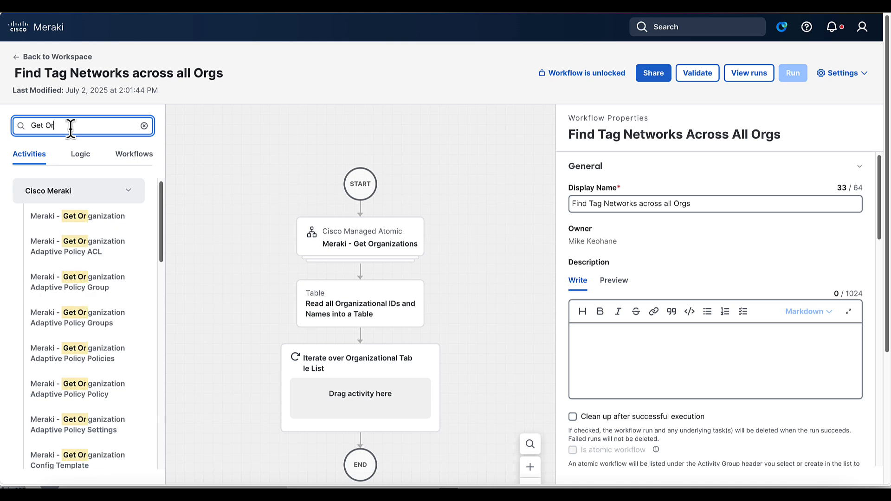
text(ganization N)
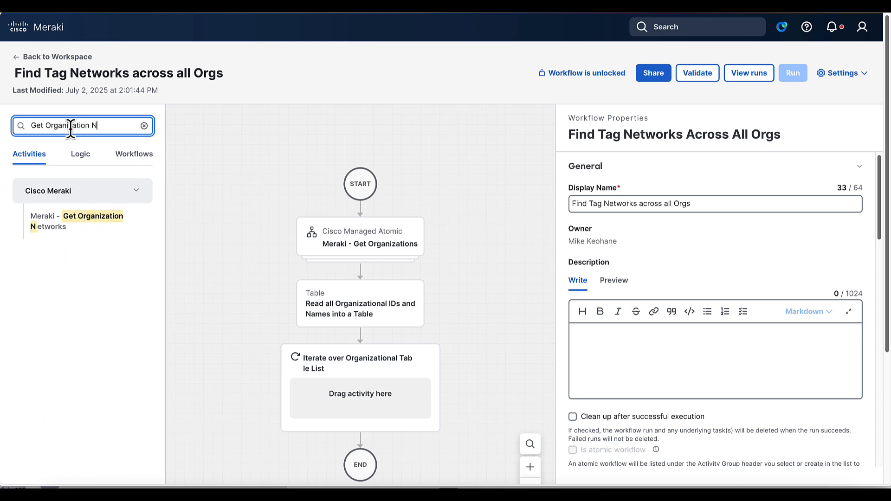
text(etwork)
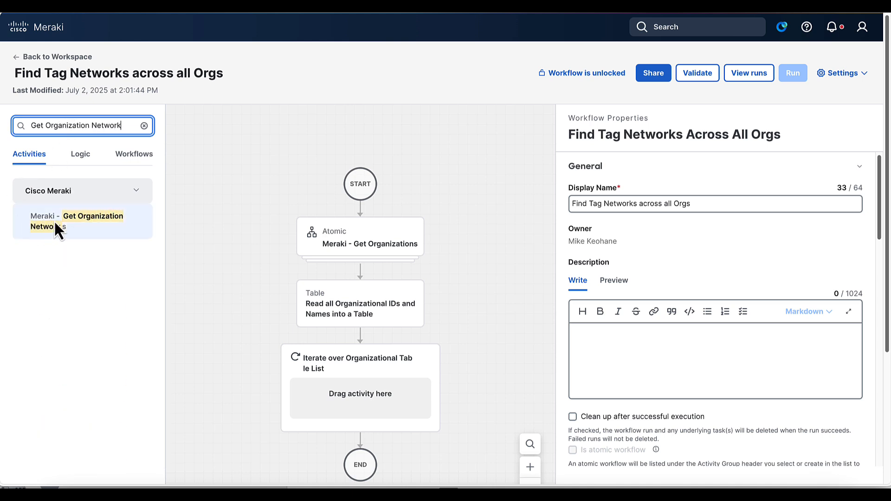
drag(55, 227, 364, 408)
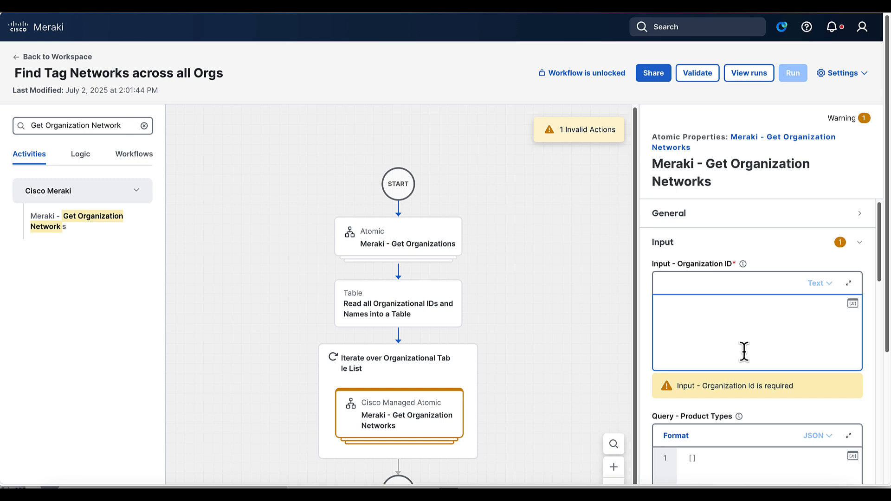
Set the Organization ID input of Get Organization Networks to the id from the Source Array Items of the "Iterate over Organizational Table List" loop.
click(853, 303)
scroll(414, 238, left, 5)
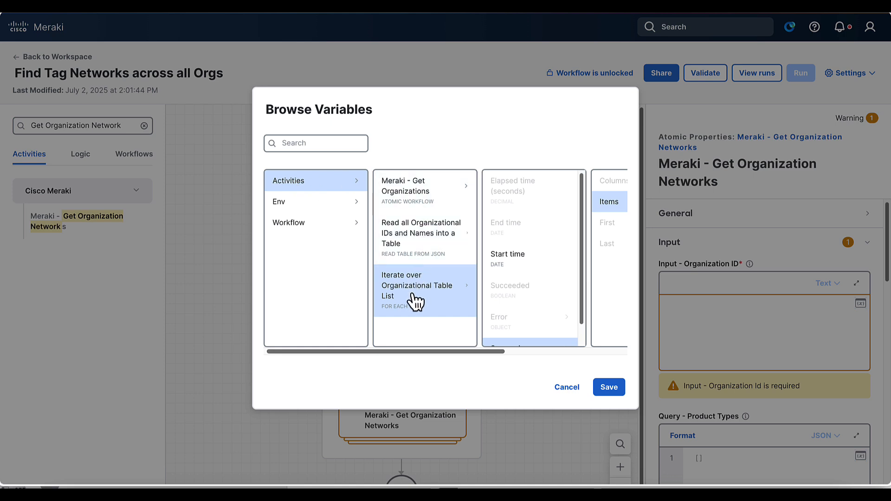
scroll(491, 277, down, 1)
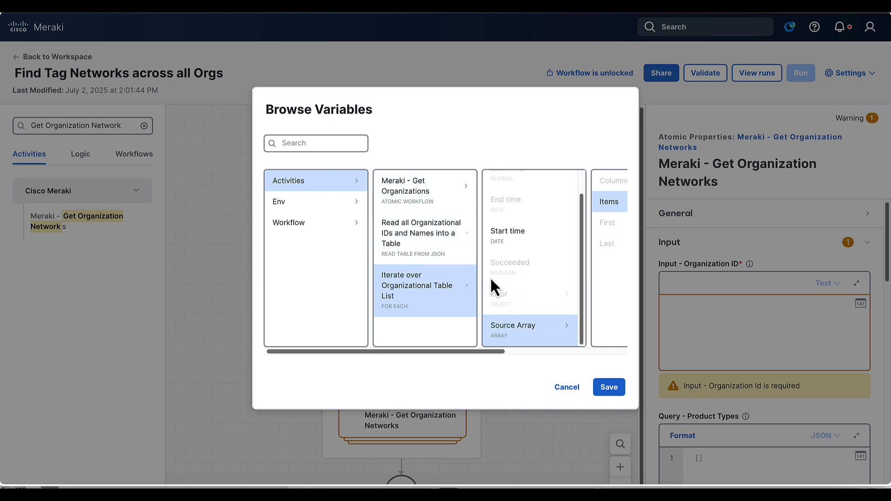
scroll(518, 339, right, 4)
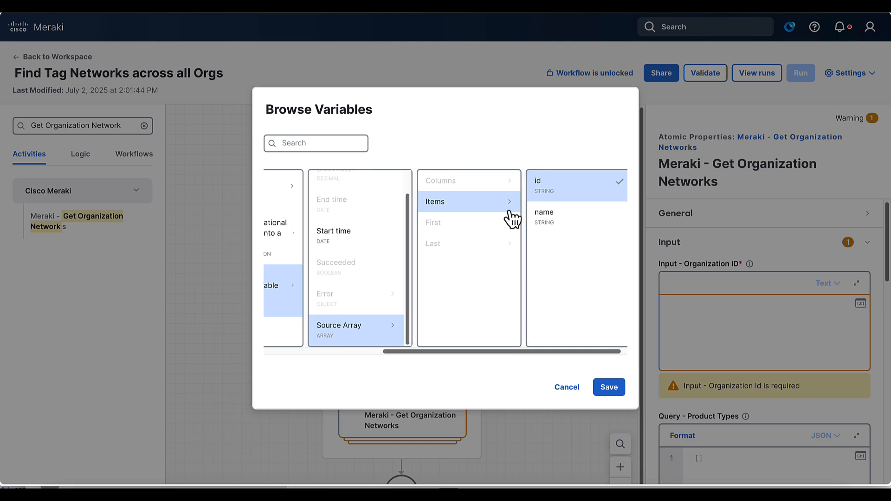
scroll(551, 194, right, 1)
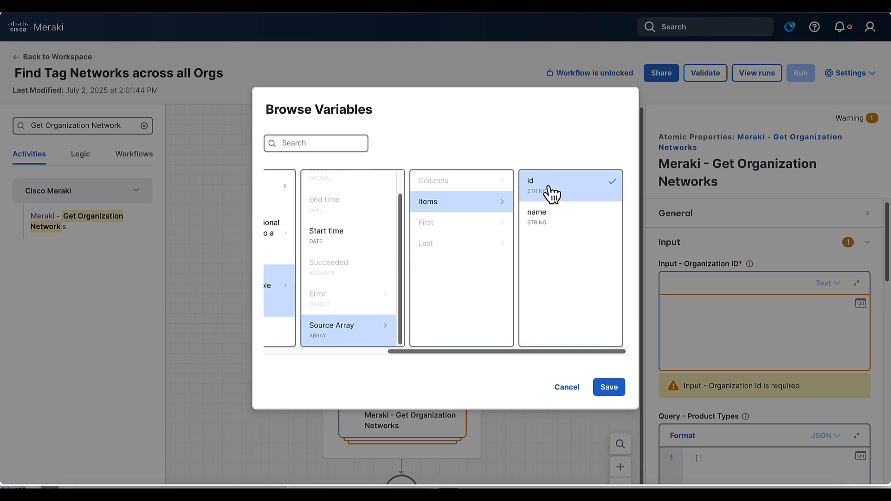
click(609, 387)
click(625, 426)
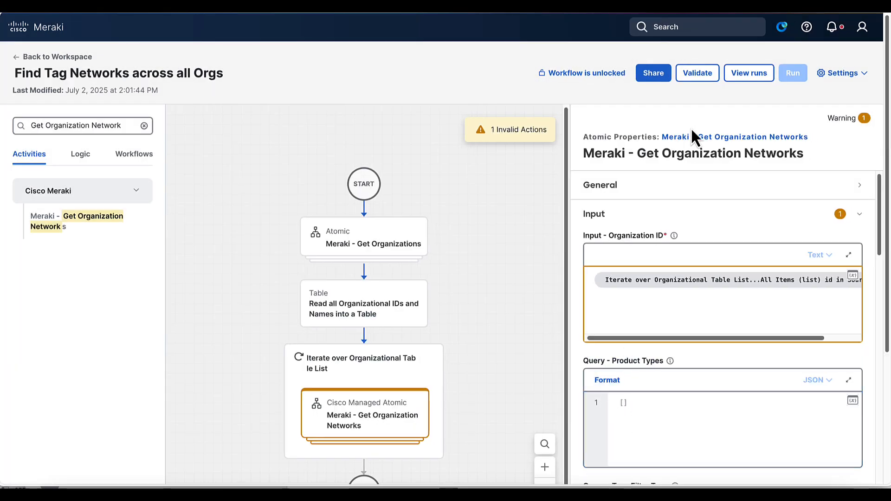
Validate the workflow, switch the run target to the one covering multiple organizations, and run it.
click(693, 76)
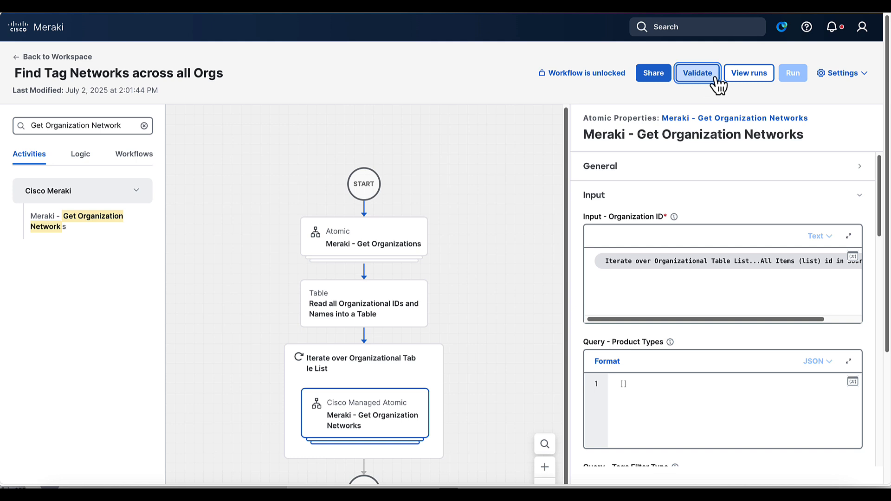
click(701, 77)
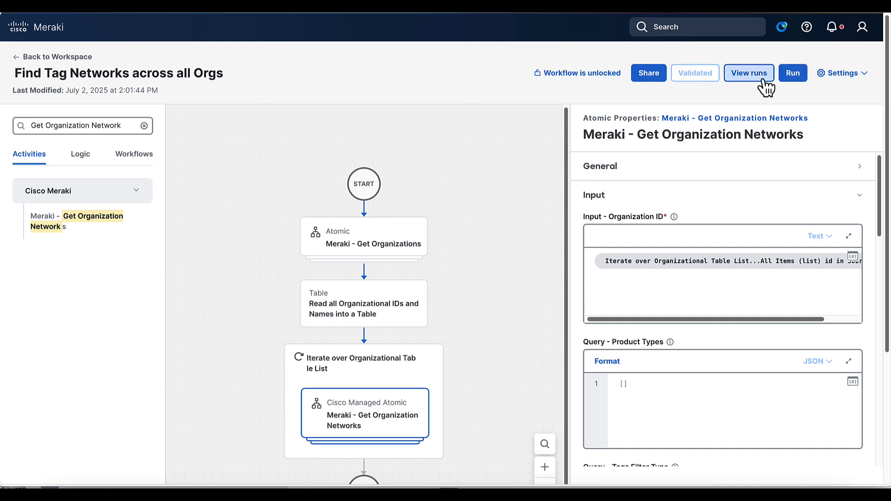
click(796, 77)
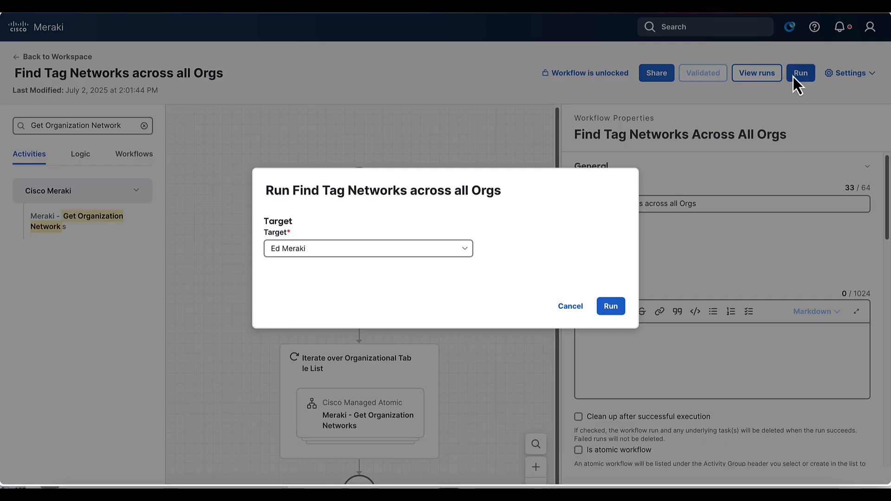
click(360, 251)
click(330, 322)
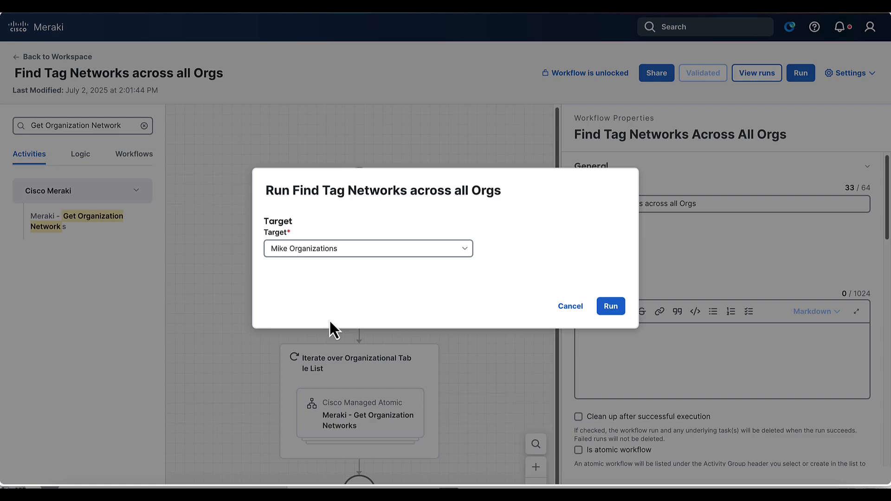
click(609, 307)
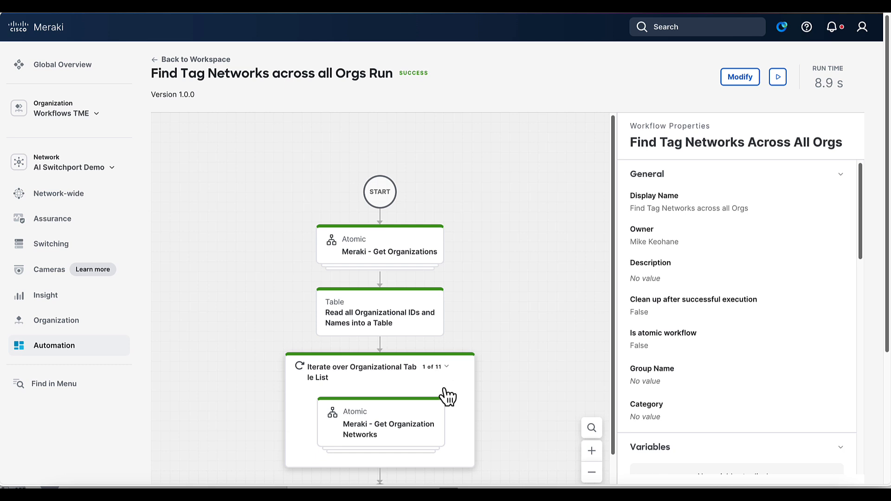
Examine the first loop iteration's current item and the Get Organization Networks inputs and JSON output, including each network's tags.
scroll(445, 390, down, 1)
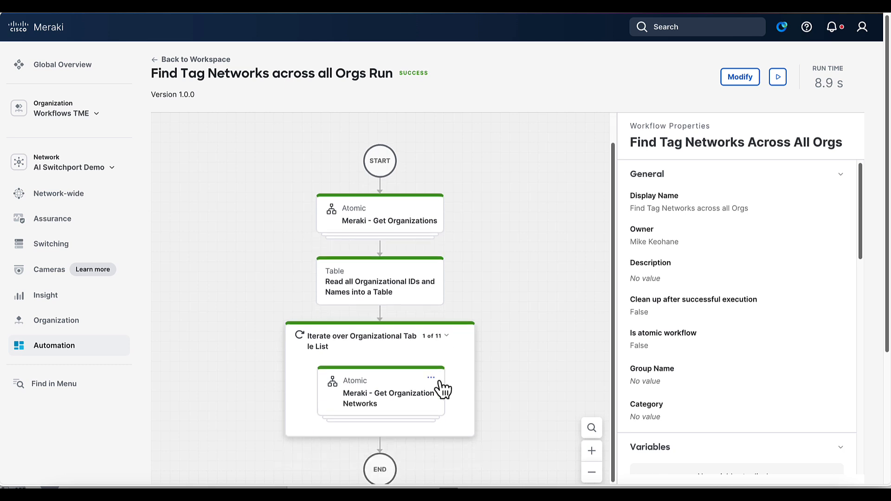
click(433, 344)
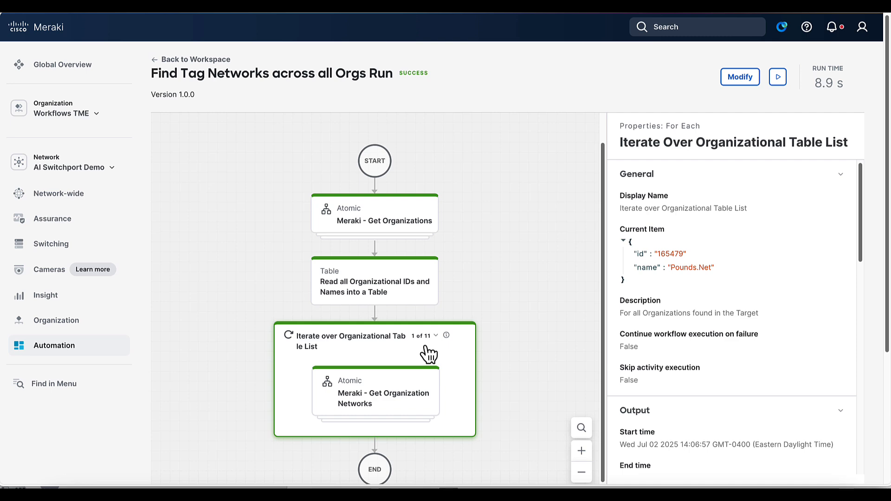
click(411, 396)
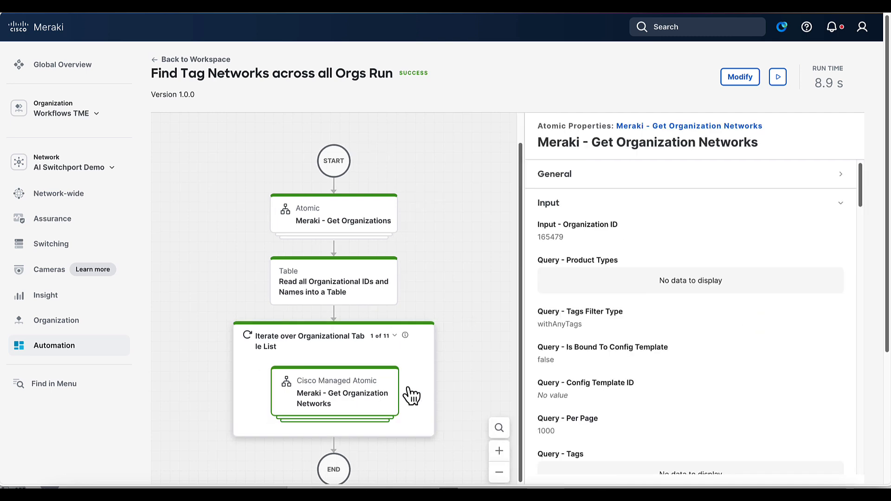
scroll(697, 381, down, 3)
scroll(696, 382, down, 10)
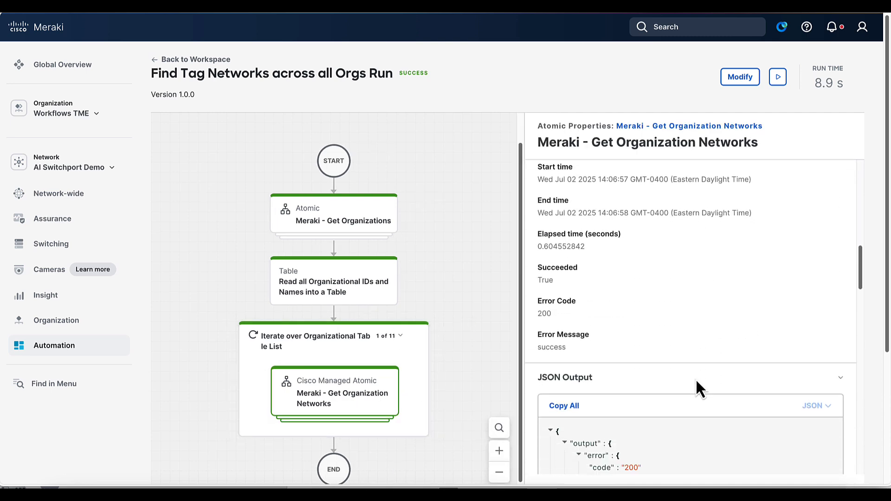
scroll(696, 381, down, 15)
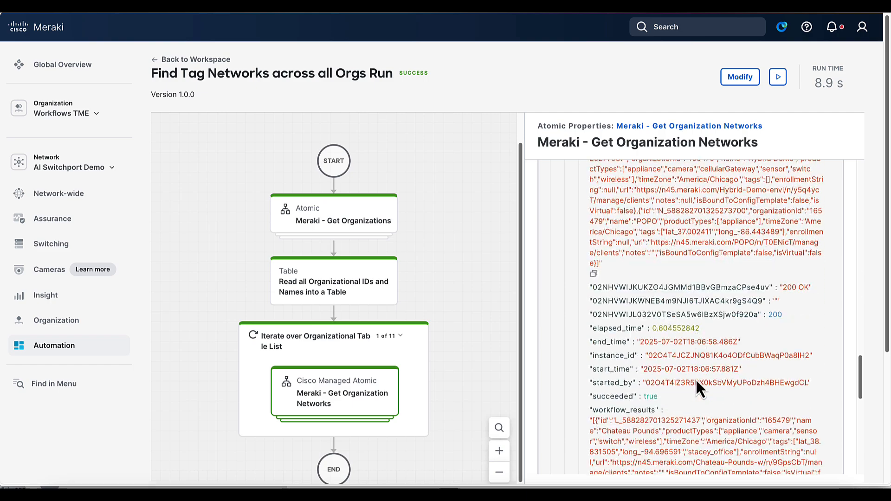
scroll(696, 382, up, 15)
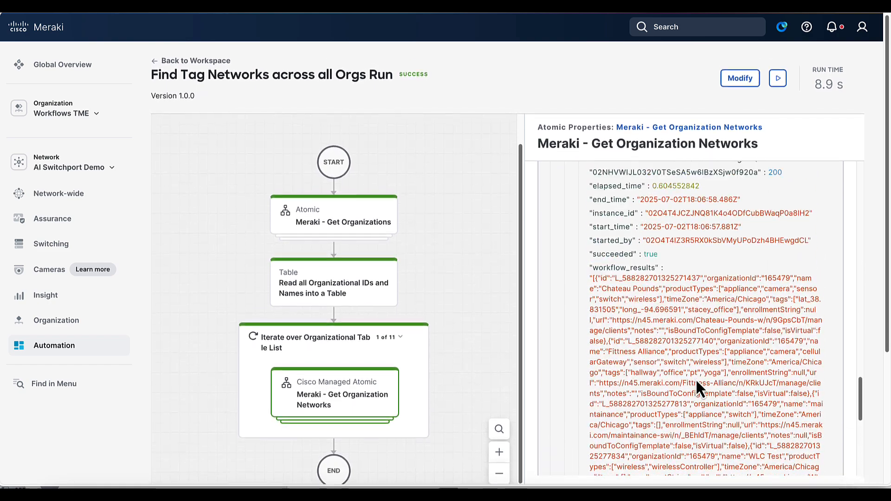
scroll(695, 379, up, 2)
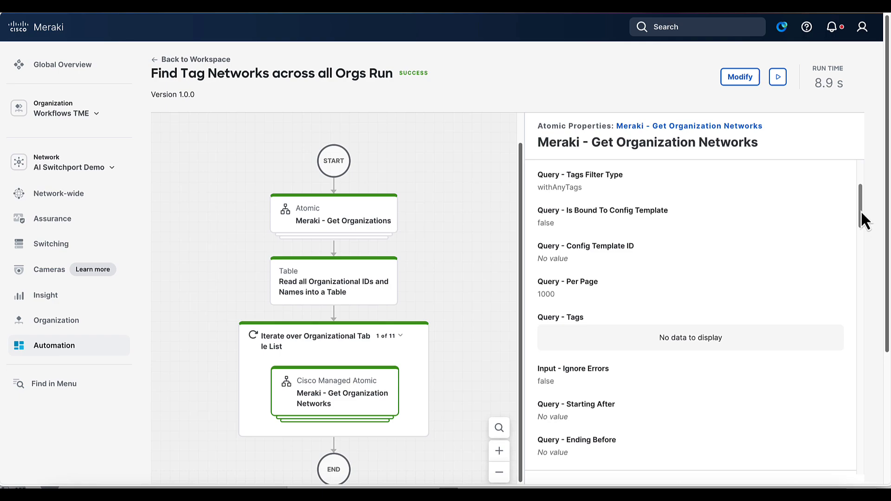
drag(862, 212, 834, 307)
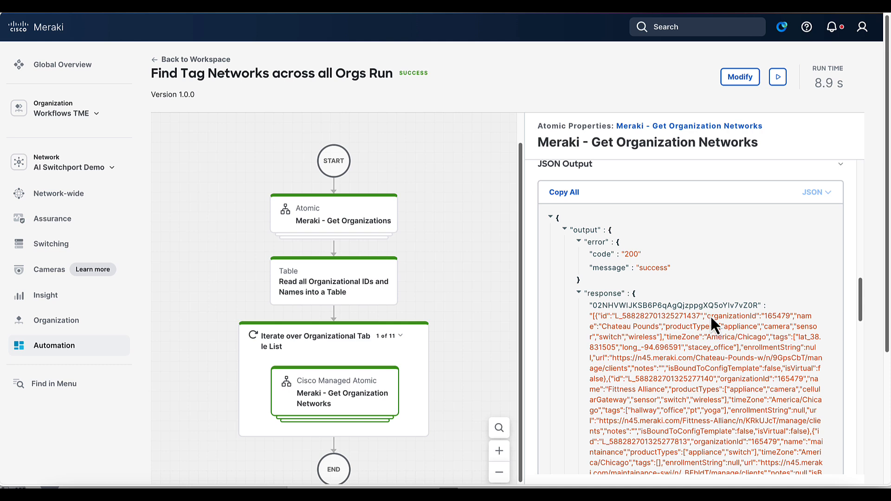
Reopen the workflow for editing and review the Get Organization Networks query inputs, including the array schema expected by Query - Tags.
click(744, 81)
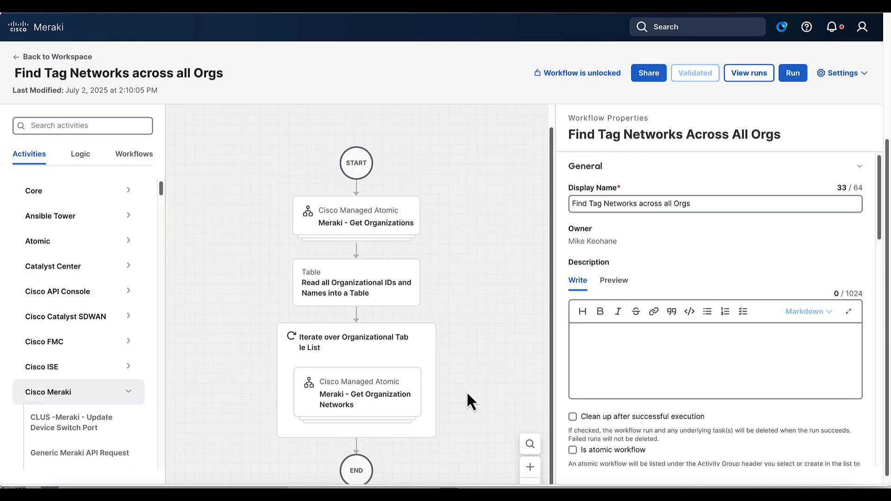
click(389, 406)
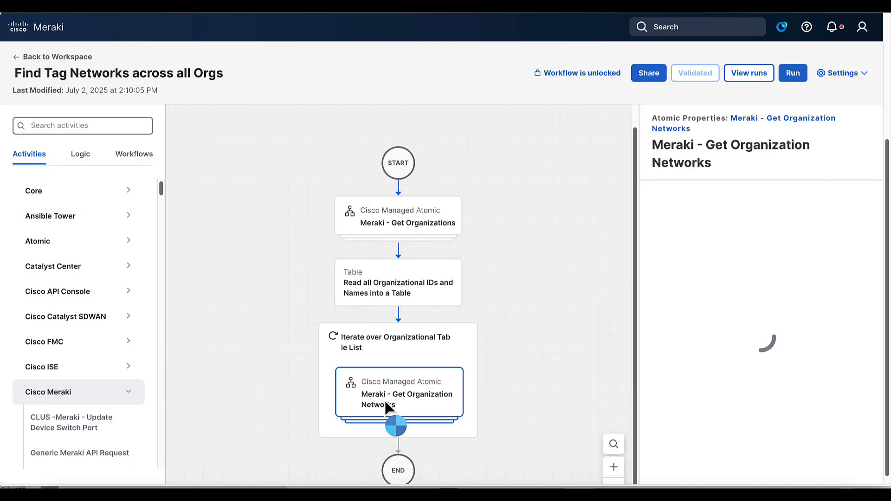
scroll(631, 371, down, 3)
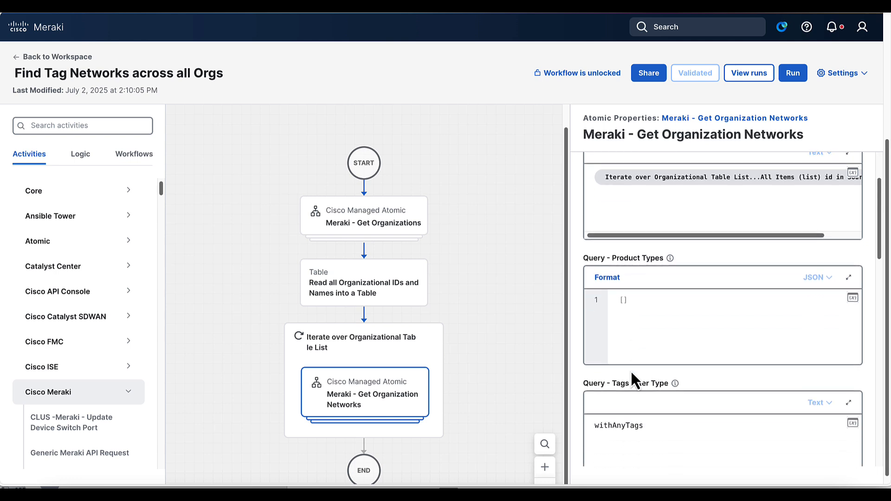
click(628, 300)
scroll(661, 317, down, 3)
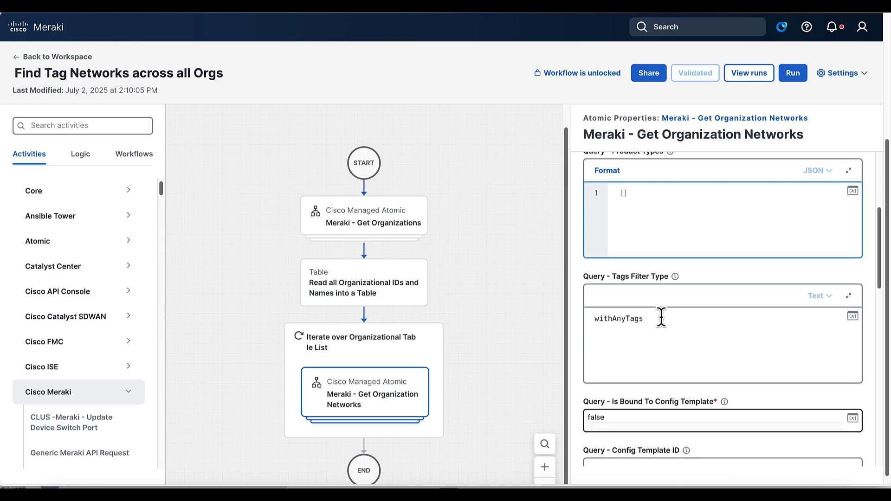
scroll(662, 317, down, 4)
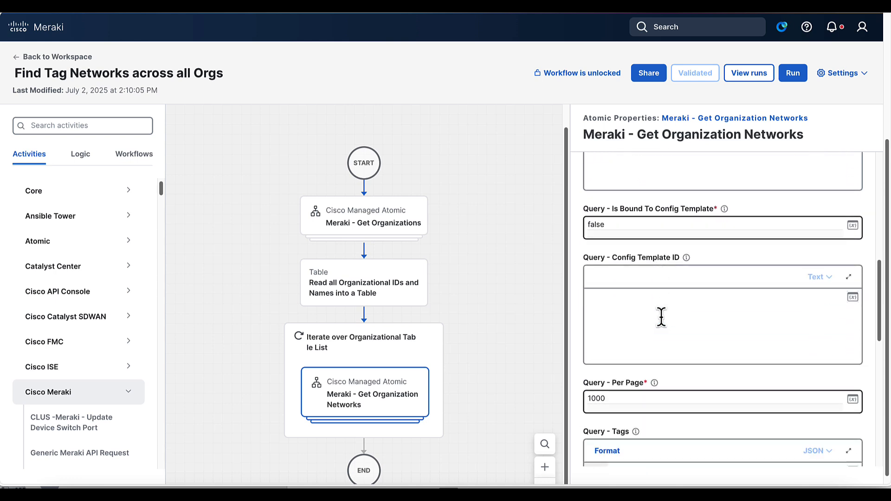
scroll(661, 317, down, 2)
click(646, 384)
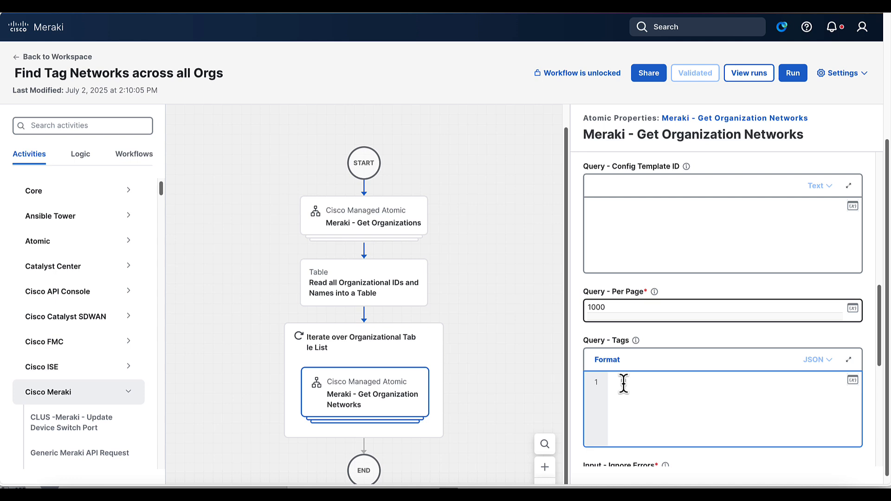
click(636, 341)
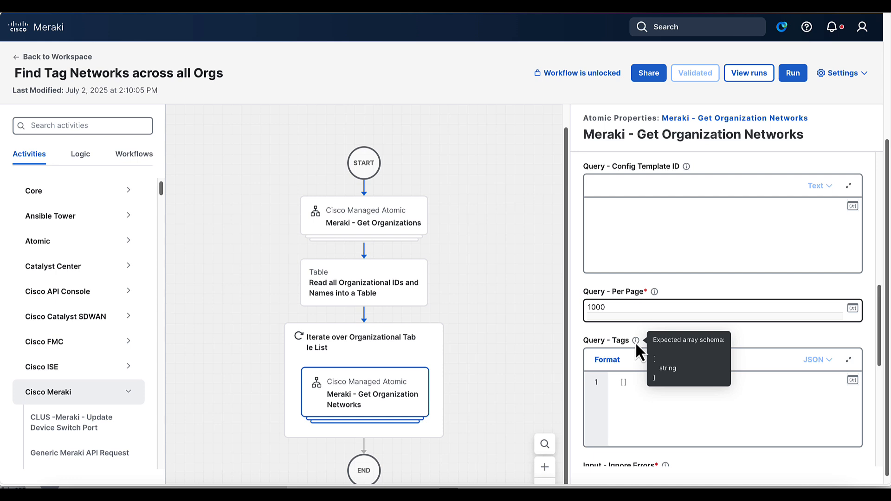
click(637, 379)
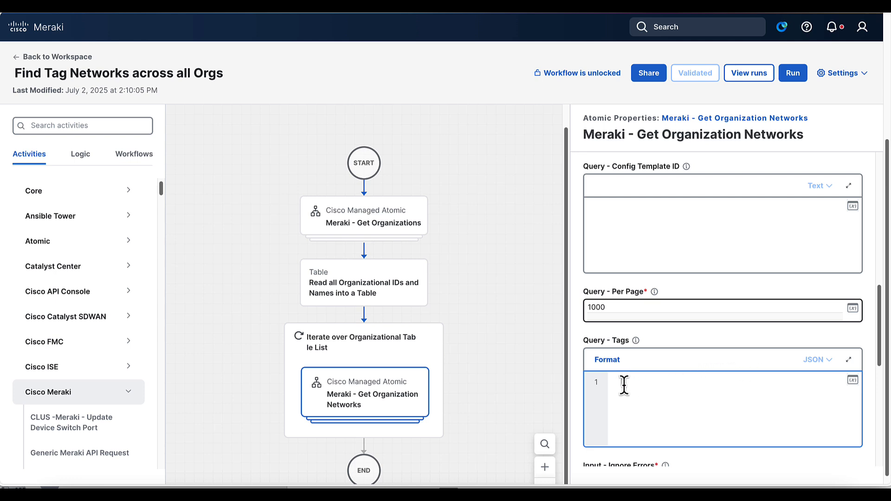
text([)
Start a new variable in the workflow properties and set its data type to String Array Type.
click(530, 402)
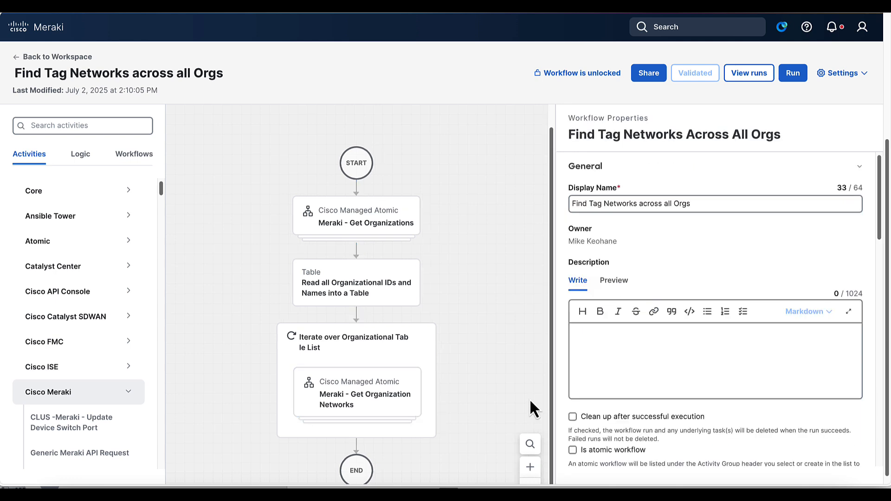
scroll(627, 408, down, 10)
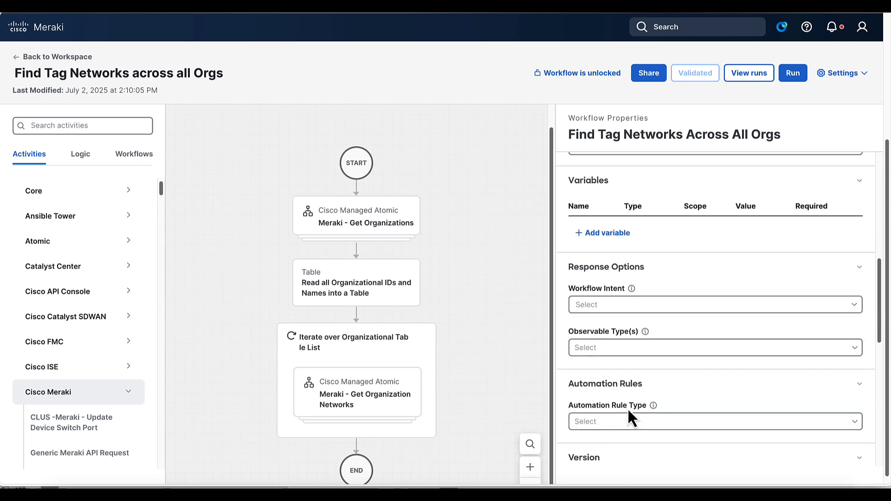
scroll(626, 406, up, 5)
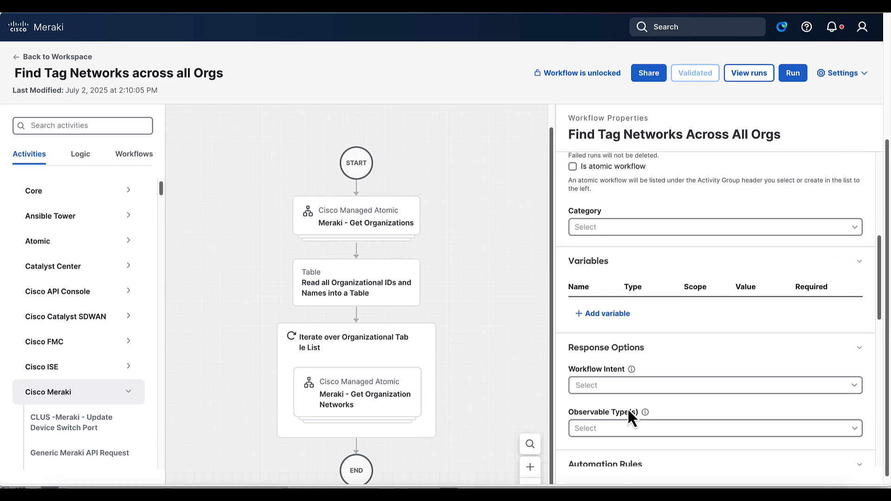
click(608, 311)
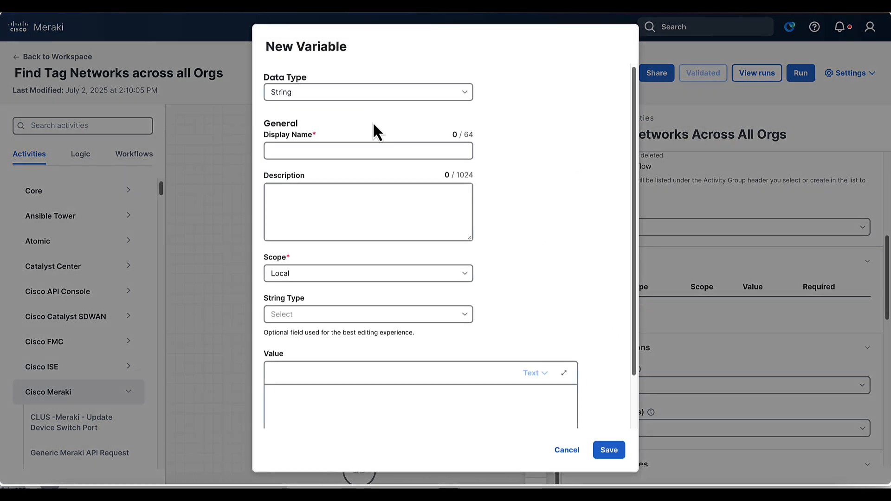
click(363, 99)
scroll(360, 212, down, 1)
scroll(360, 212, down, 1)
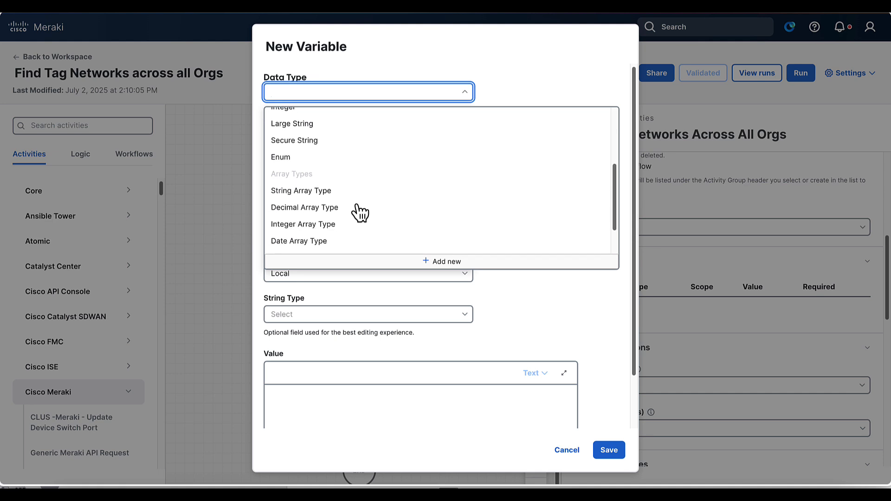
click(288, 191)
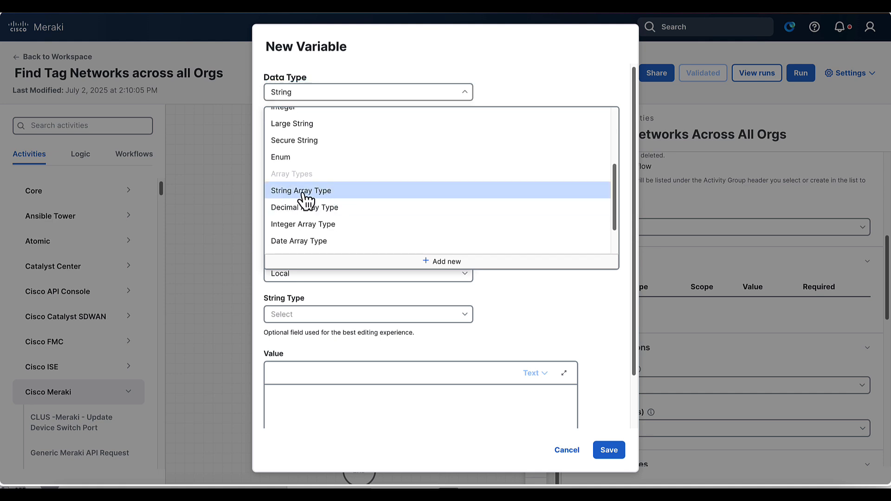
click(315, 152)
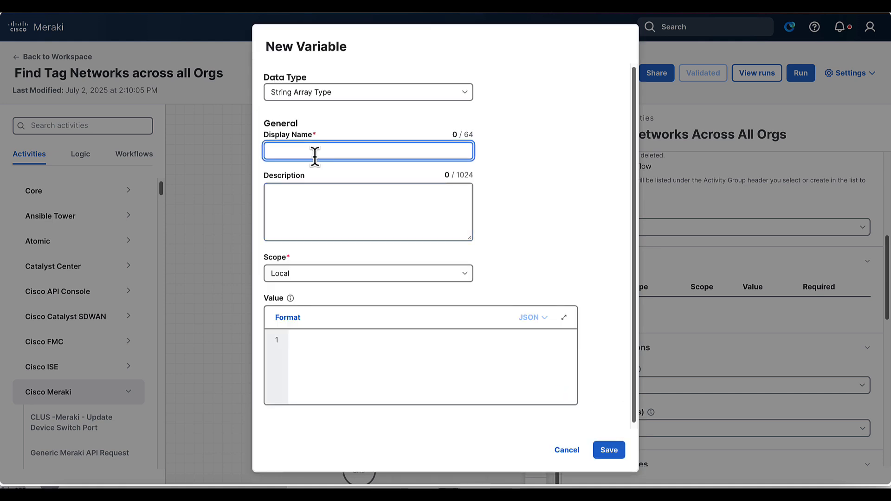
text(Searc)
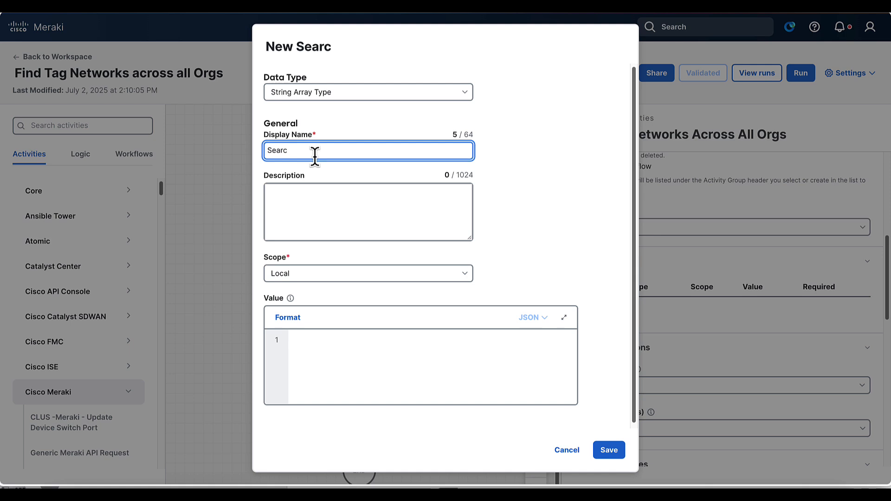
text(h)
key(BackSpace)
key(BackSpace)
key(BackSpace)
key(BackSpace)
key(BackSpace)
key(BackSpace)
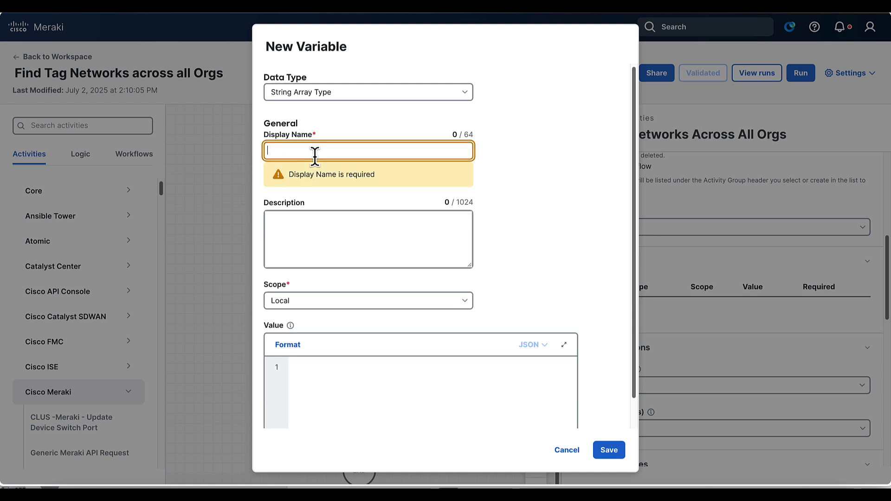
Name the new string array variable "Network Search Tags" and save it.
text(Network Sear)
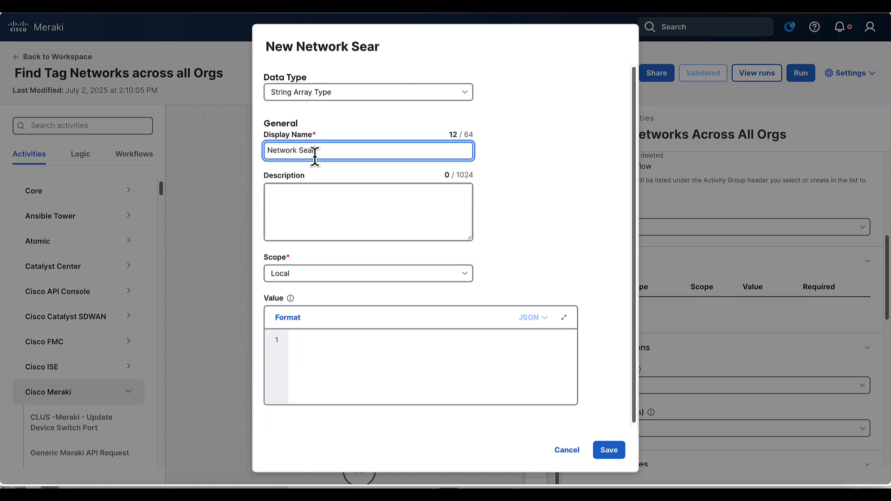
text(ch Tags)
key(Return)
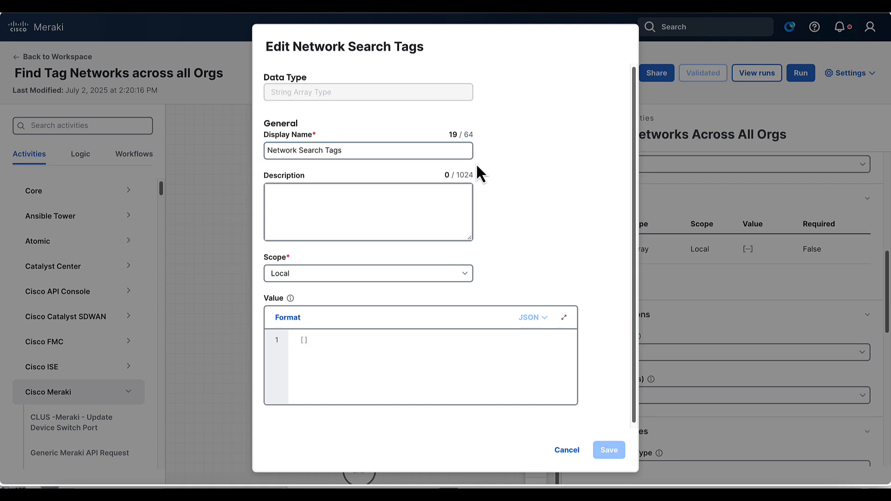
Change the scope of the Network Search Tags variable to Input, keep its empty array value, and save it.
click(402, 279)
click(367, 301)
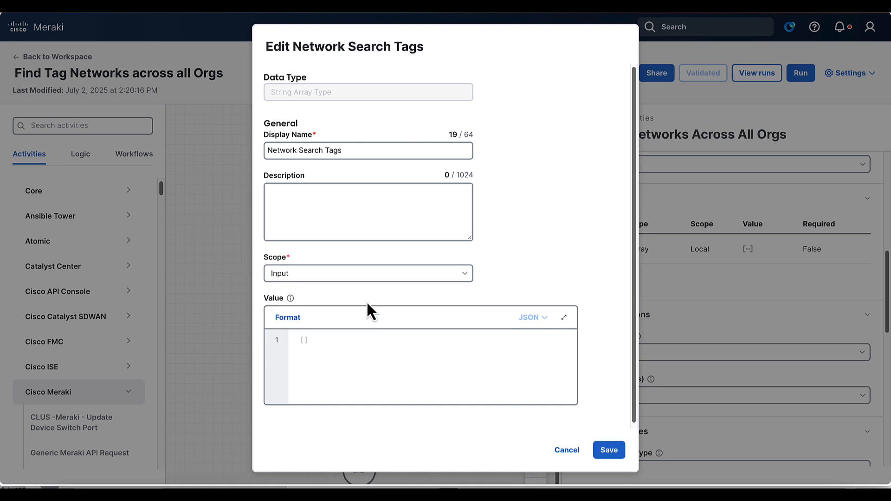
click(303, 344)
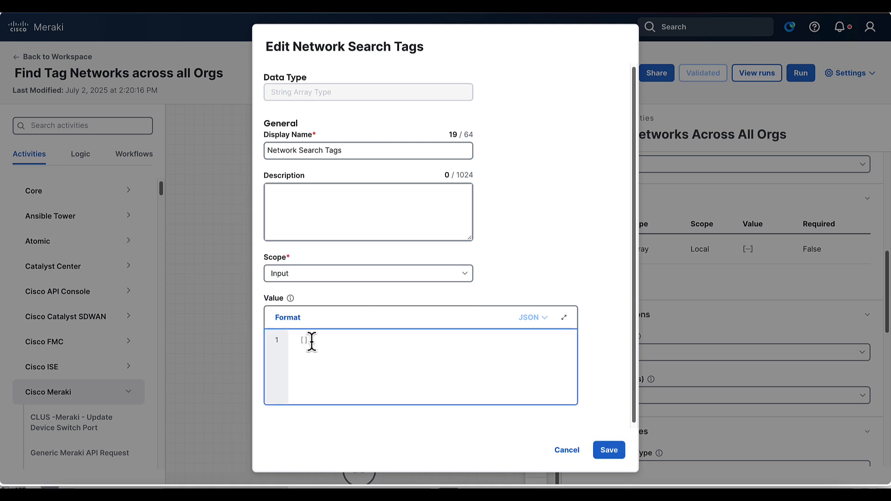
drag(311, 342, 295, 341)
click(609, 450)
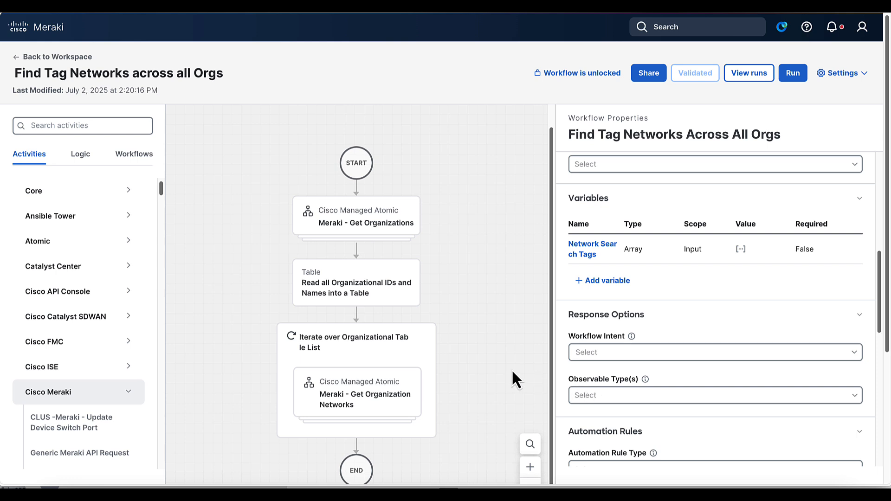
Open the Get Organization Networks activity in the loop and clear the empty array from its Query - Tags input.
click(381, 399)
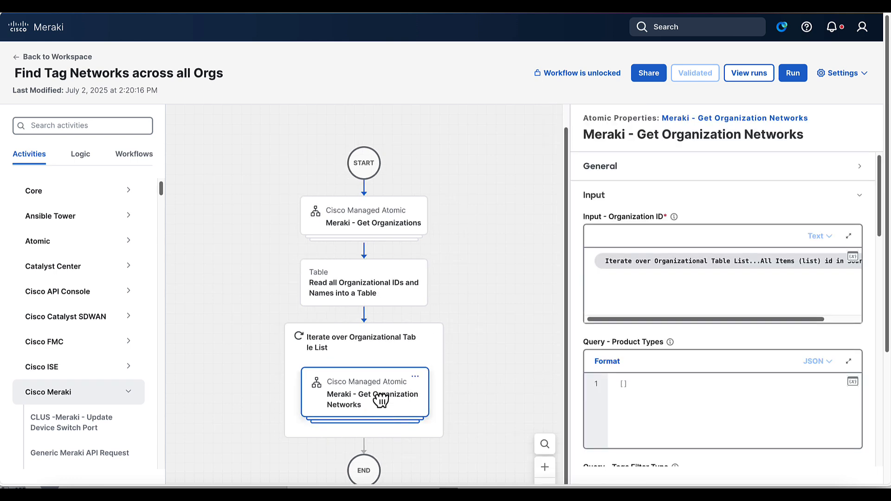
scroll(714, 407, down, 6)
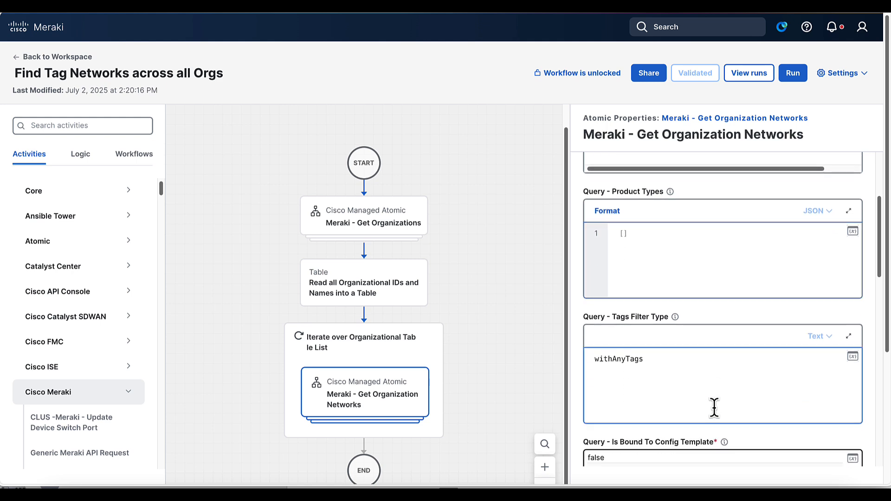
scroll(713, 407, down, 5)
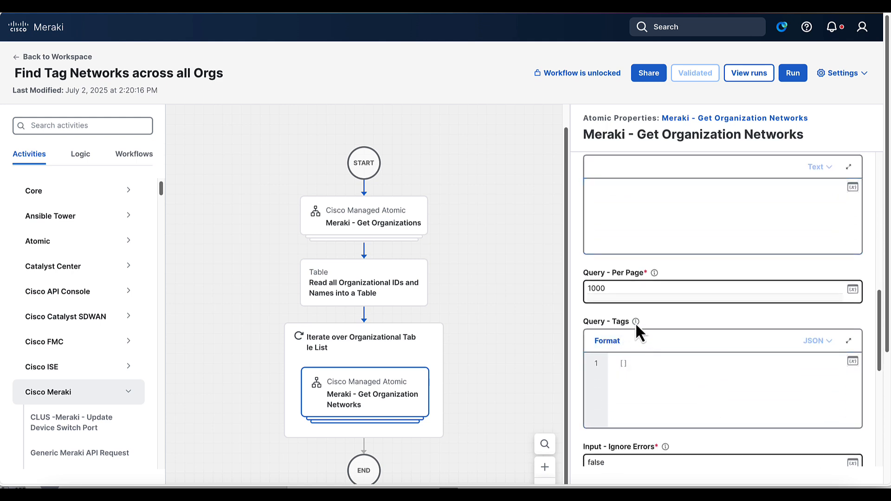
mouse_move(636, 322)
click(639, 364)
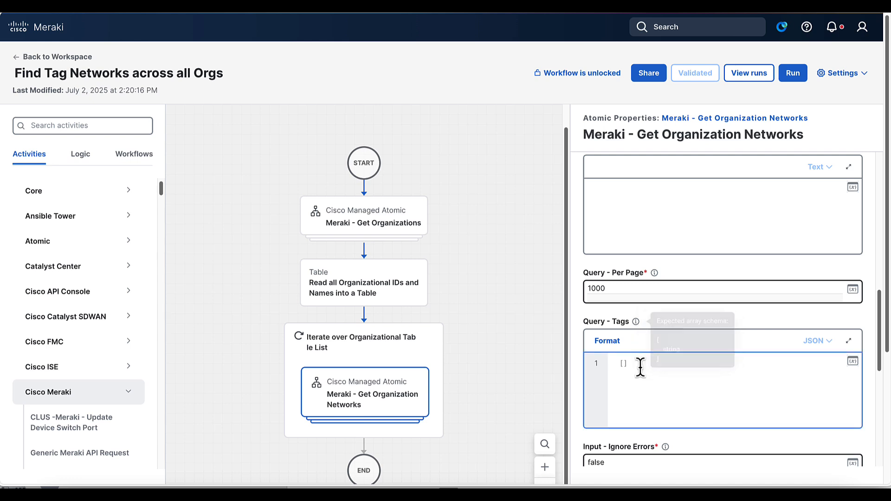
drag(641, 367, 620, 367)
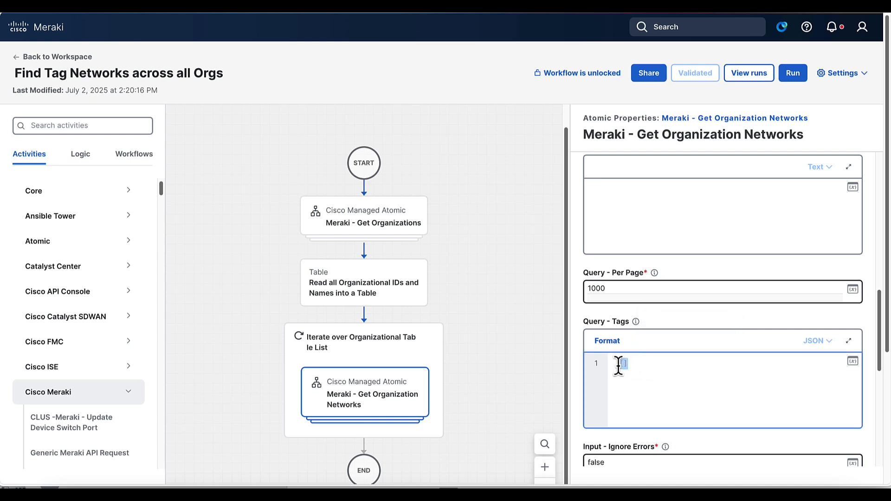
key(BackSpace)
text([])
key(BackSpace)
key(BackSpace)
Insert the workflow input variable Network Search Tags into Query - Tags.
click(854, 363)
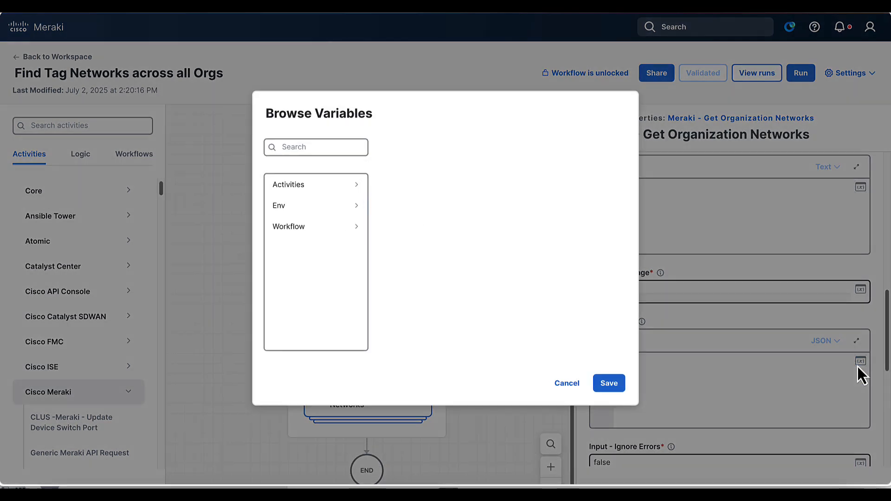
click(324, 227)
click(392, 185)
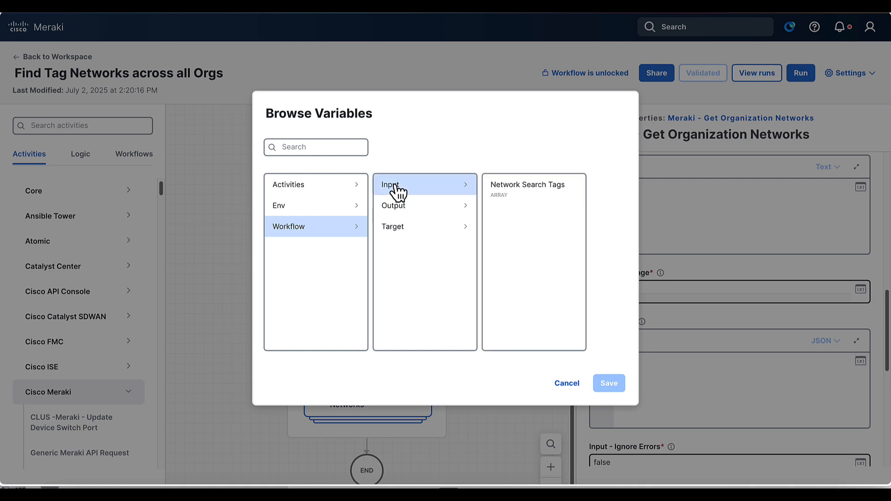
click(505, 186)
click(605, 383)
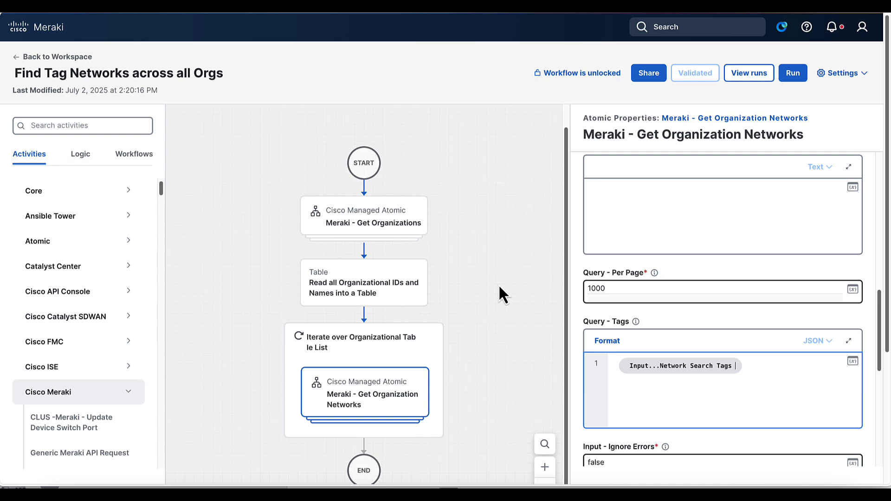
Start a workflow run and set its target to the one covering multiple organizations.
click(789, 75)
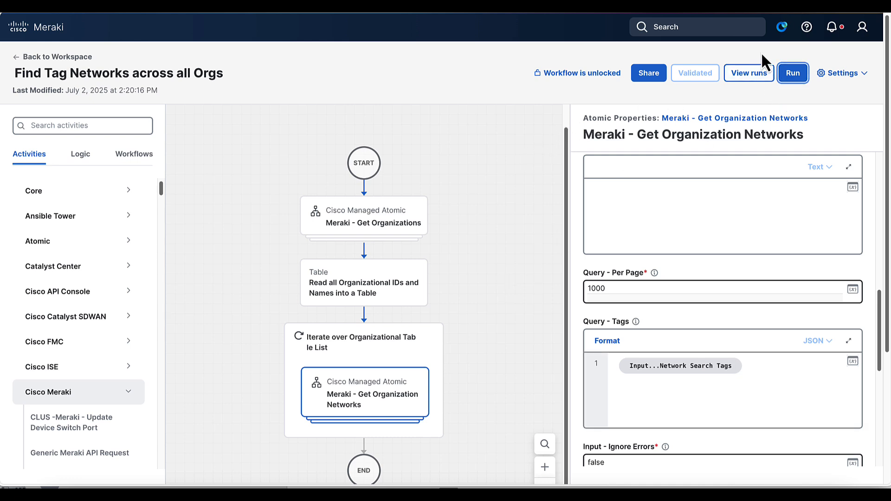
click(789, 77)
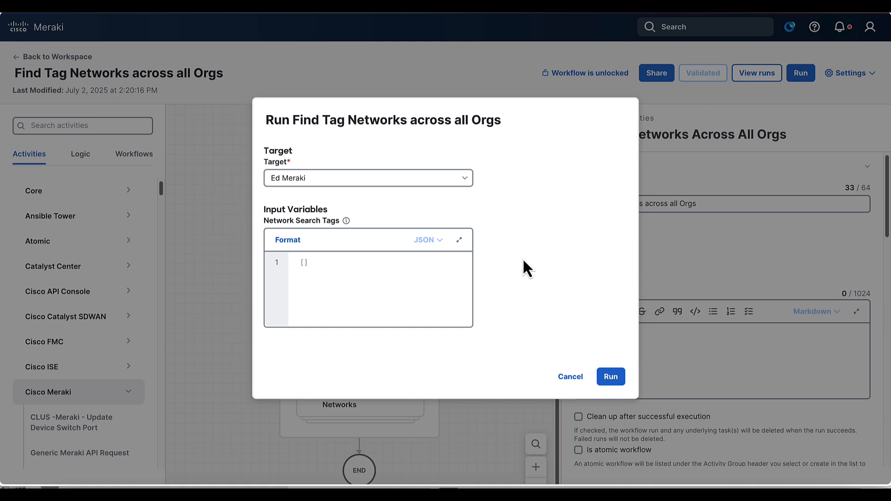
click(430, 180)
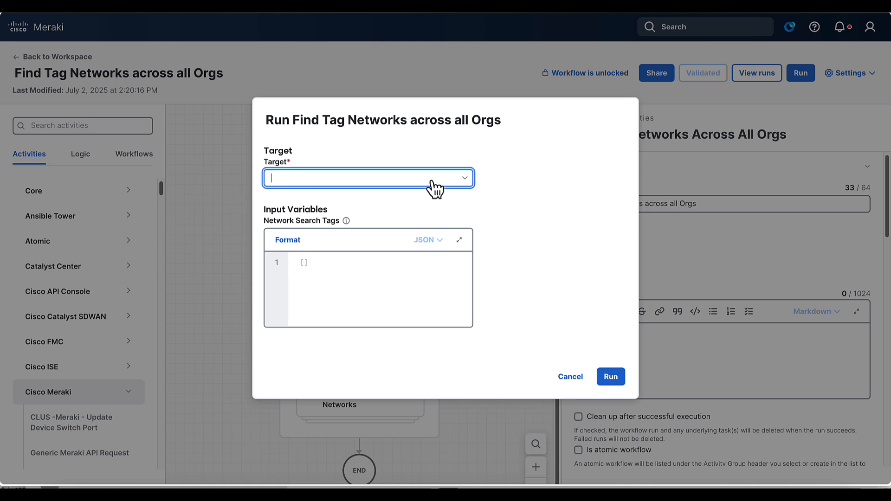
click(339, 254)
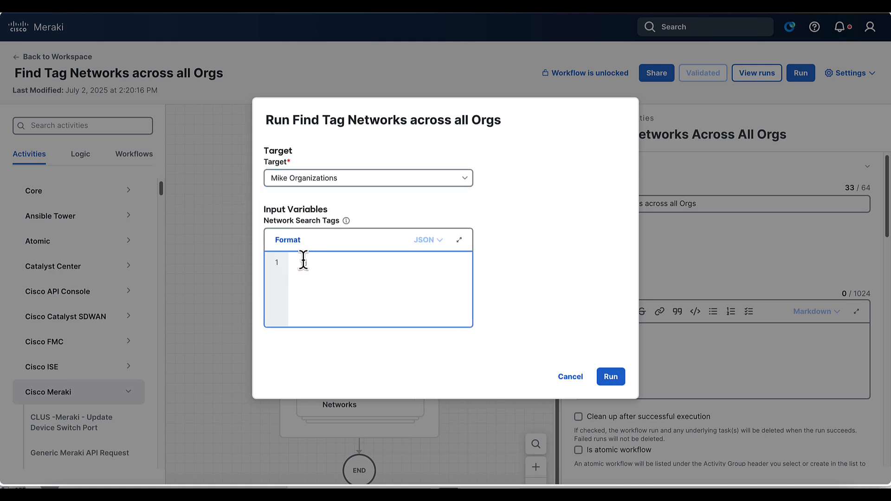
Set the Network Search Tags input to the single tag "Golden" and run the workflow.
text("Golden", "Golden2")
key(BackSpace)
key(BackSpace)
key(BackSpace)
key(BackSpace)
key(BackSpace)
key(BackSpace)
key(BackSpace)
key(BackSpace)
key(BackSpace)
key(BackSpace)
double_click(321, 263)
click(612, 384)
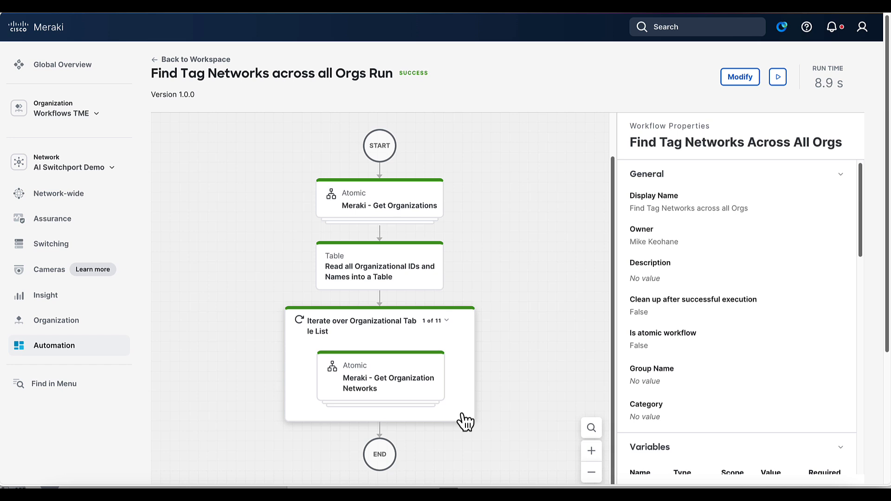
Examine the first loop iteration's current item and its Get Organization Networks query inputs and JSON output.
mouse_move(445, 375)
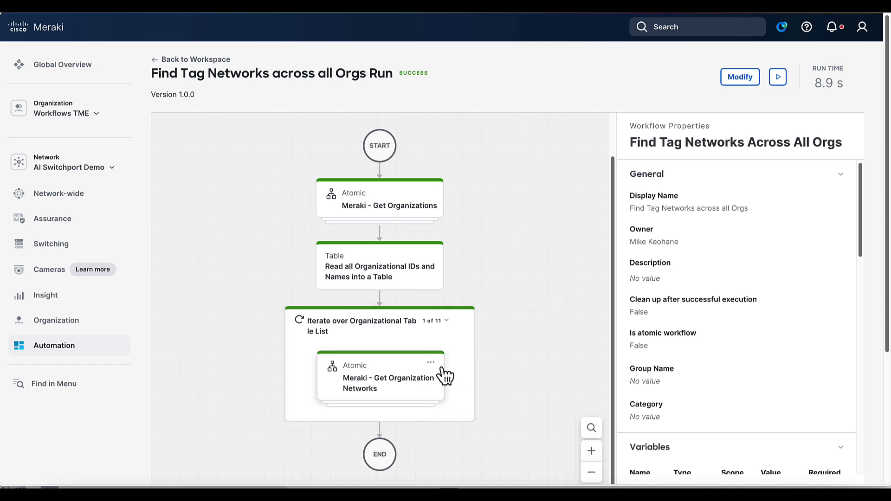
click(432, 322)
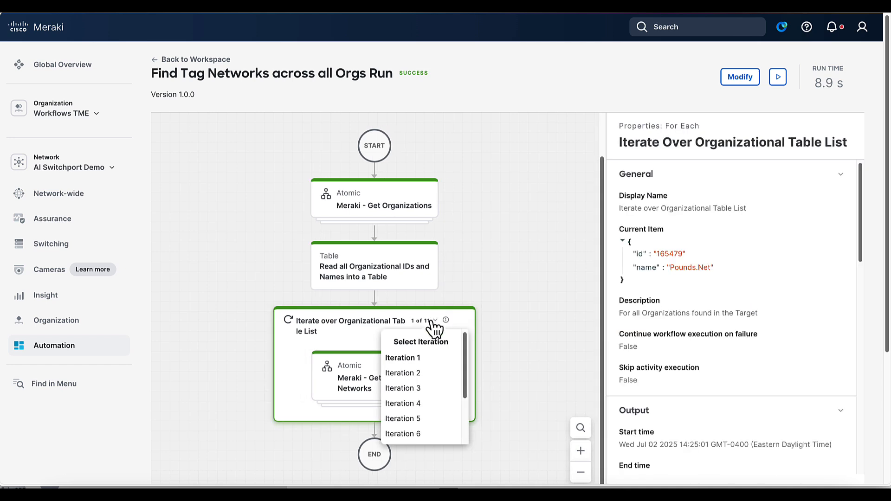
click(698, 278)
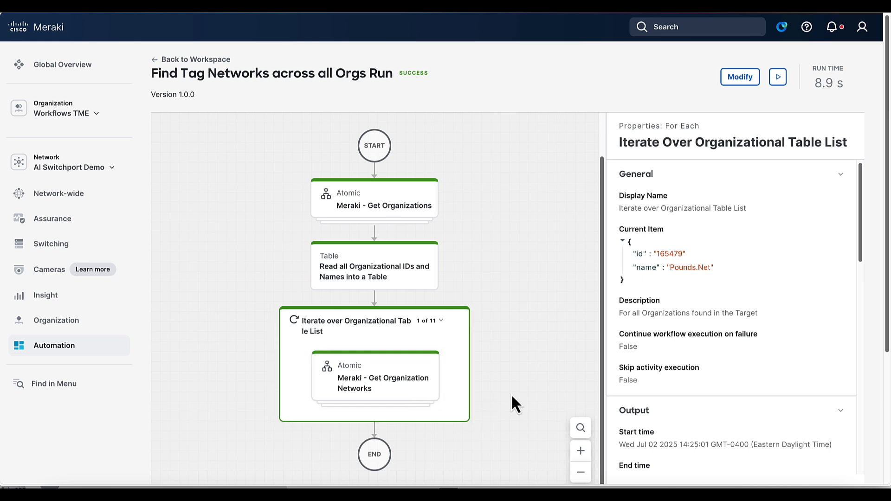
click(389, 394)
scroll(657, 388, down, 5)
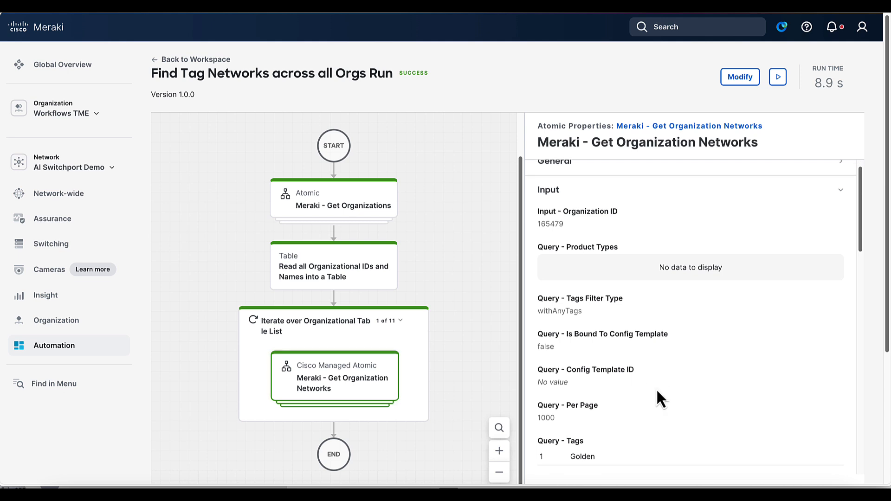
scroll(656, 389, down, 10)
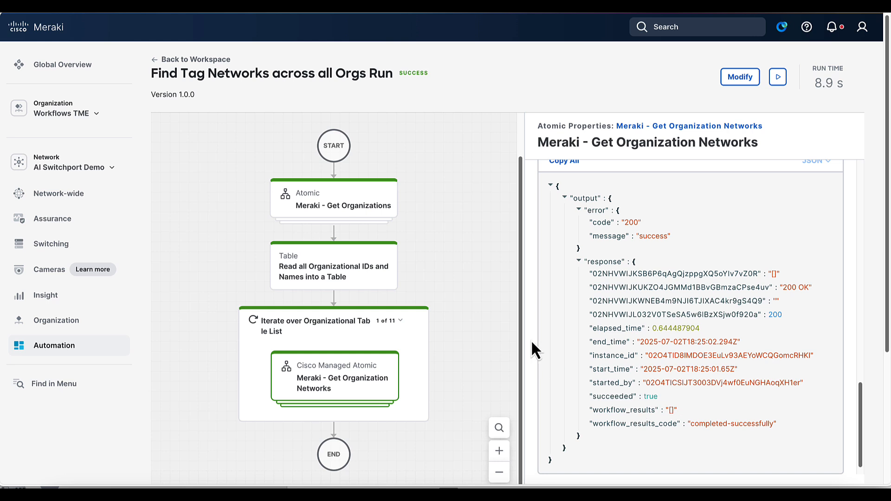
Switch the loop to Iteration 4 and examine its organization and the networks and tags in the Get Organization Networks JSON output.
click(393, 322)
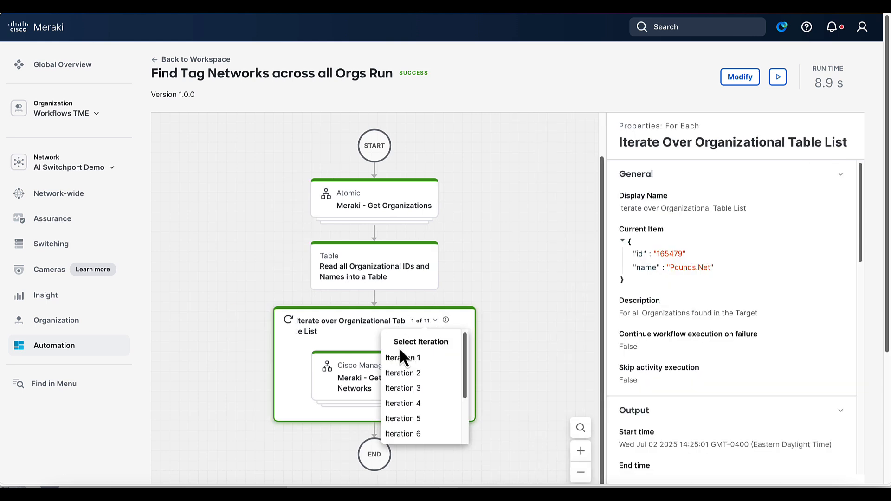
click(414, 403)
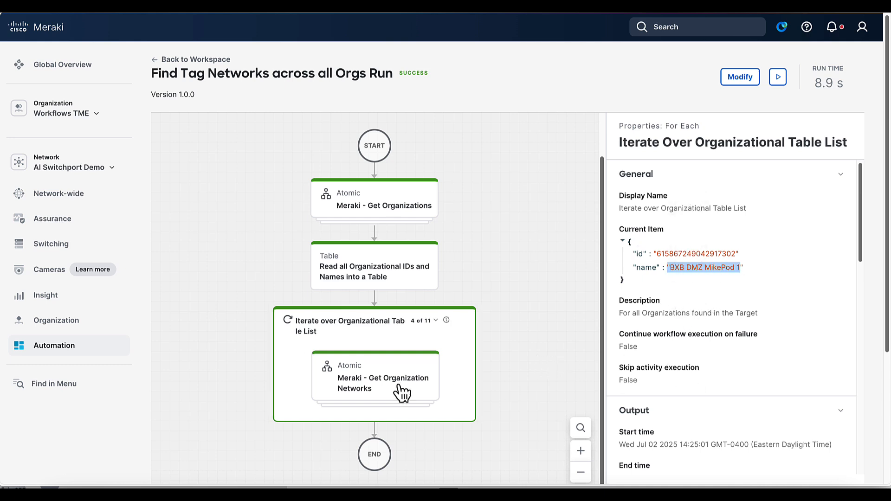
scroll(653, 374, down, 3)
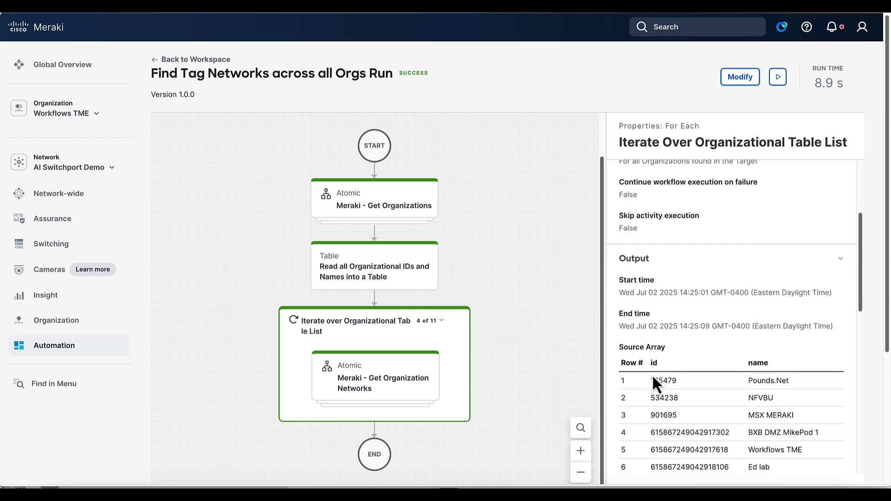
click(418, 381)
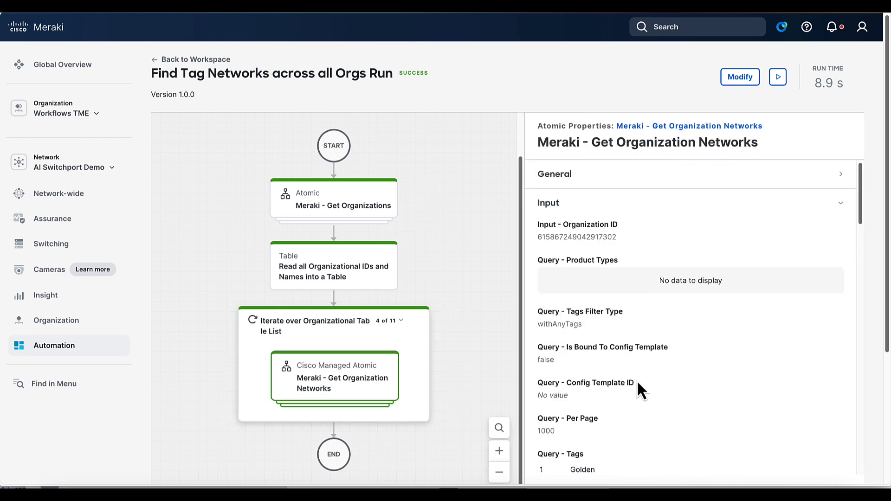
scroll(716, 408, down, 8)
scroll(717, 408, down, 9)
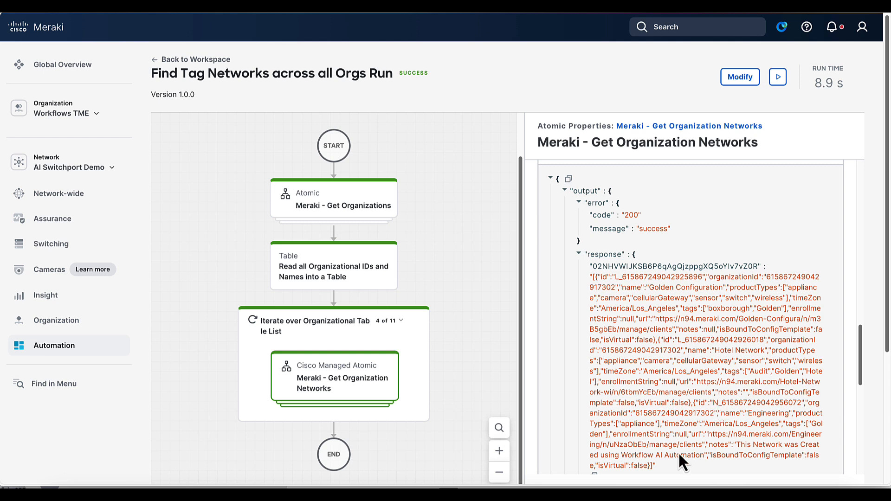
scroll(679, 452, down, 1)
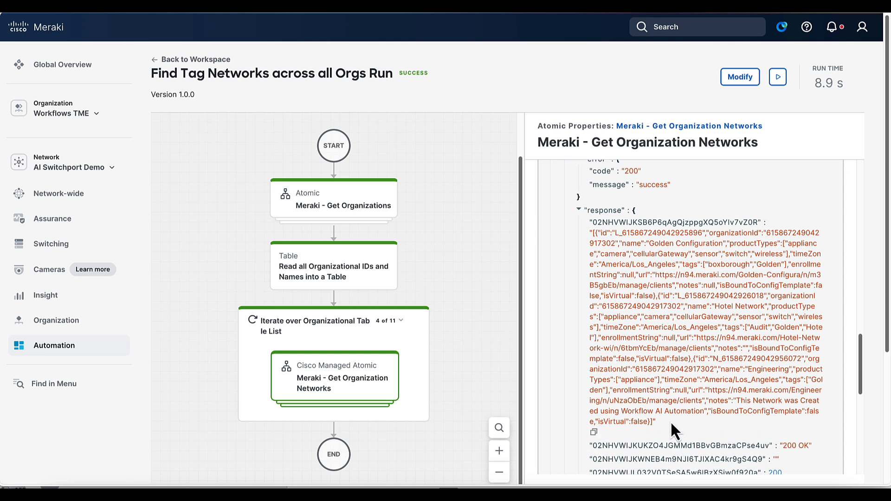
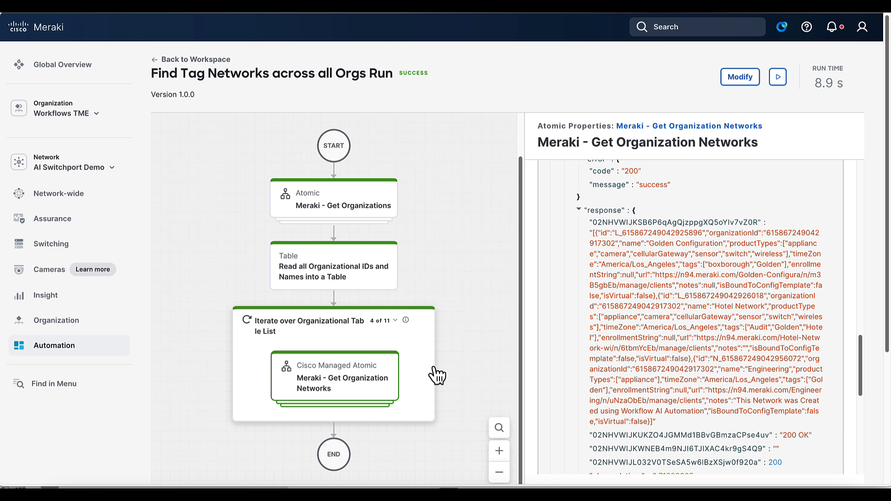
Open the workflow for modification and start a new String variable with the display name "Output - Found Matching Networks".
click(739, 82)
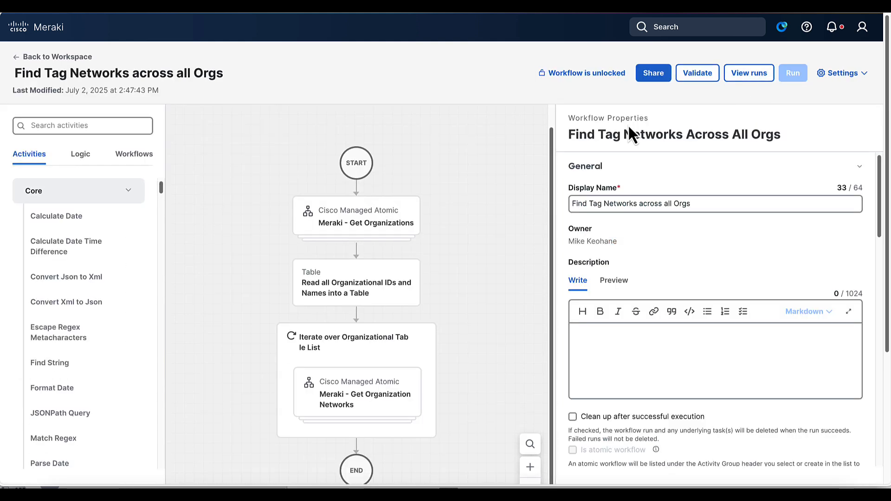
scroll(619, 325, down, 10)
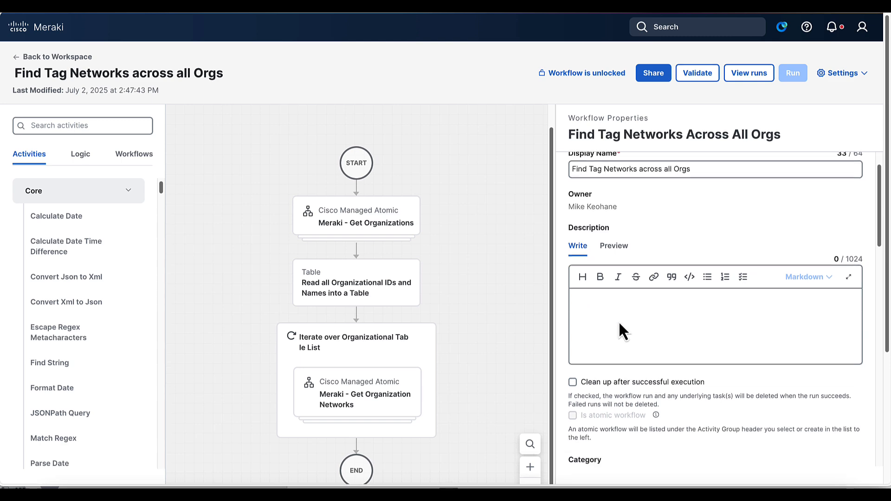
scroll(619, 319, up, 4)
scroll(618, 320, up, 2)
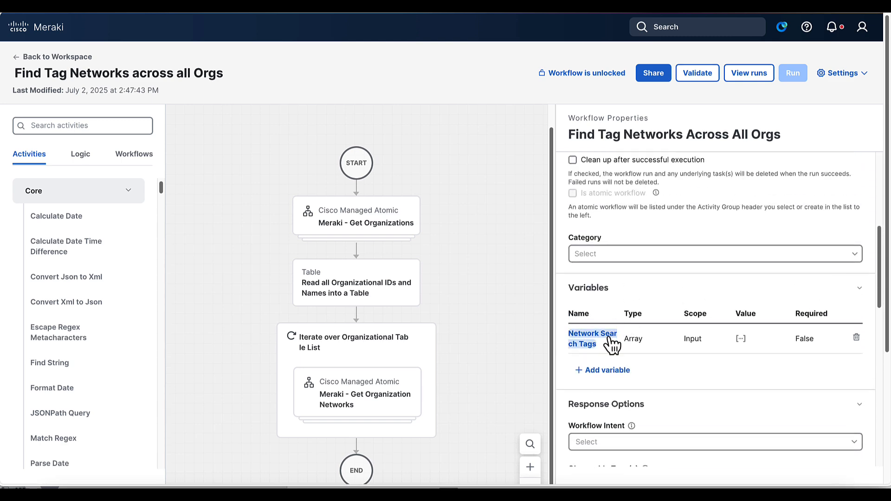
click(603, 369)
click(305, 92)
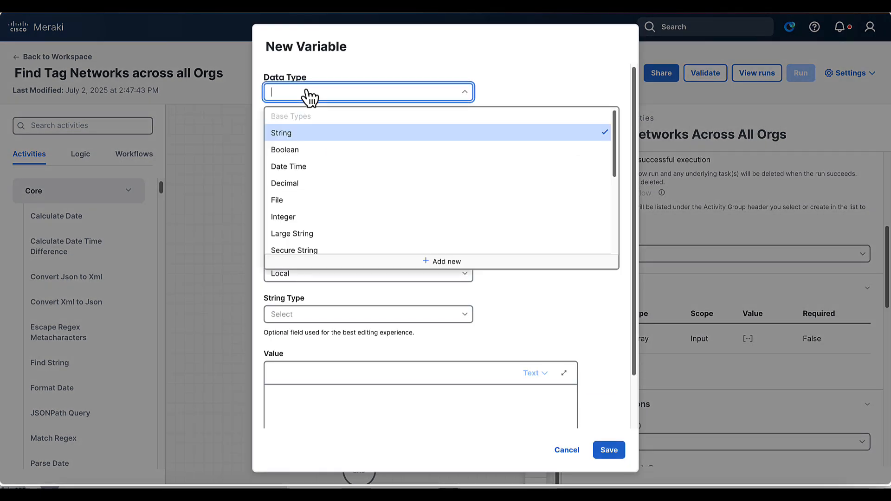
click(291, 132)
click(294, 149)
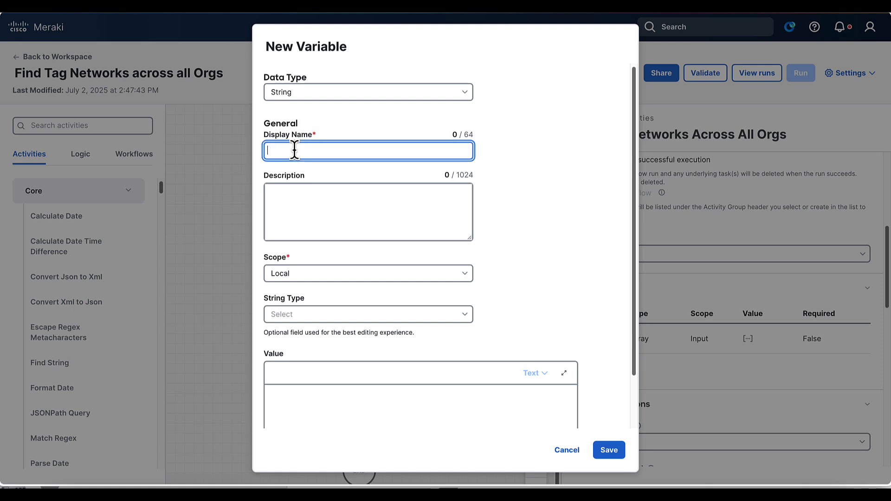
text(Output)
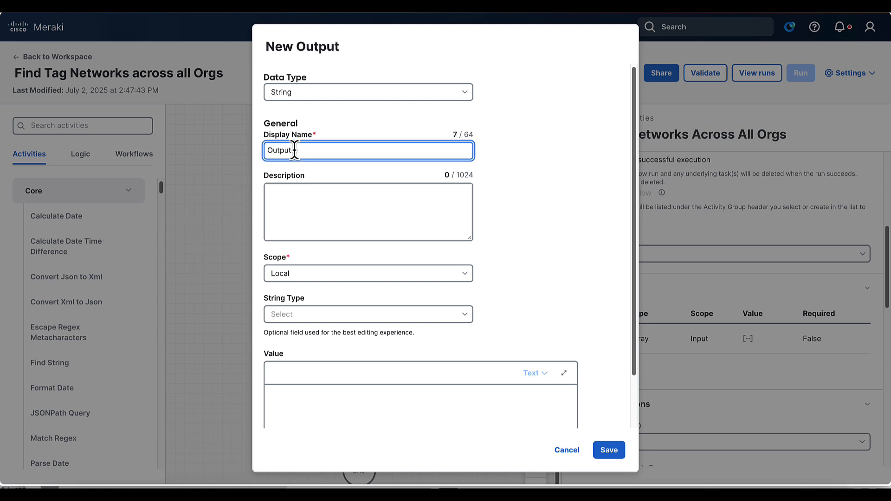
text( - Found Mat)
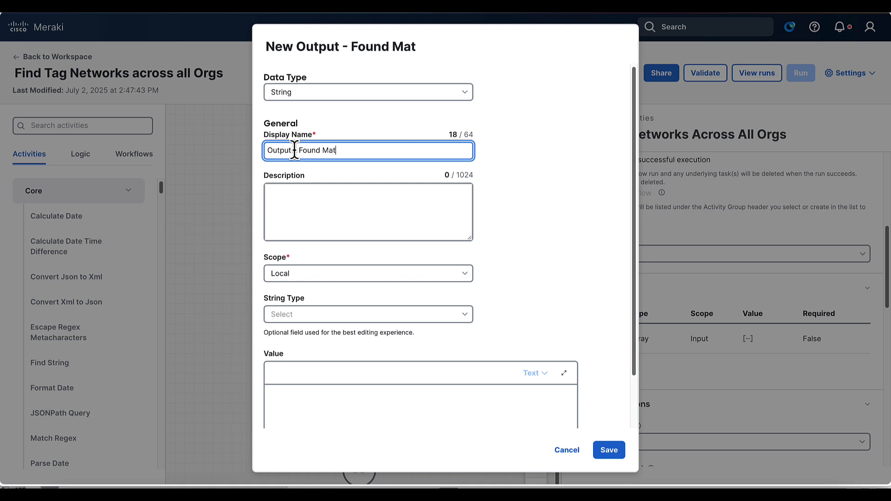
text(ching Networks)
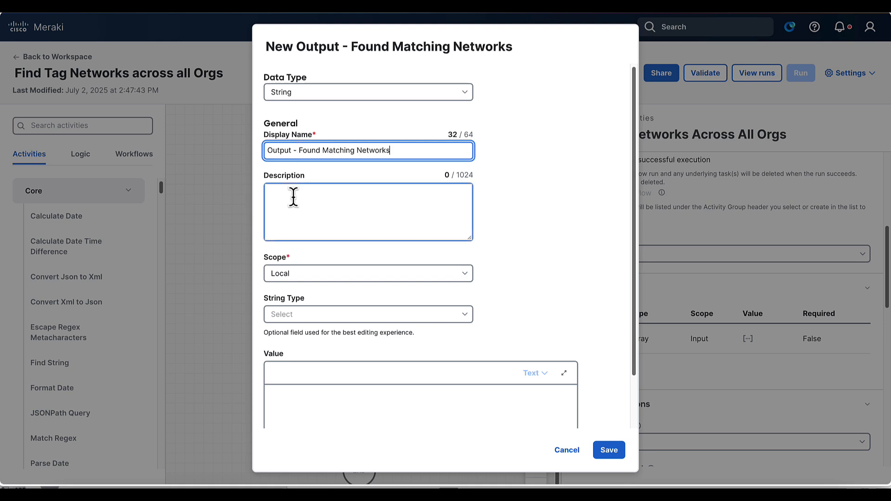
Describe the variable as "Networks that match the Tags provided across all organizations", set its scope to Output and string type to Text, and save it.
click(293, 197)
text(Neto)
text(w)
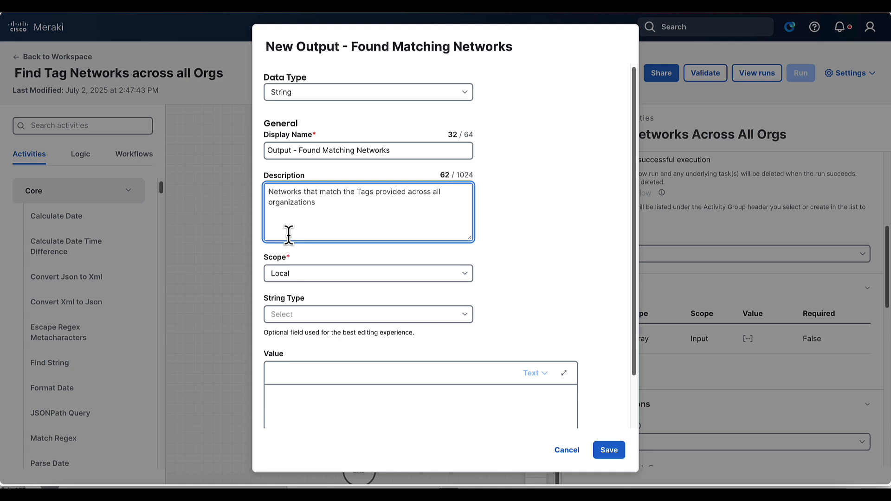
click(295, 277)
click(296, 331)
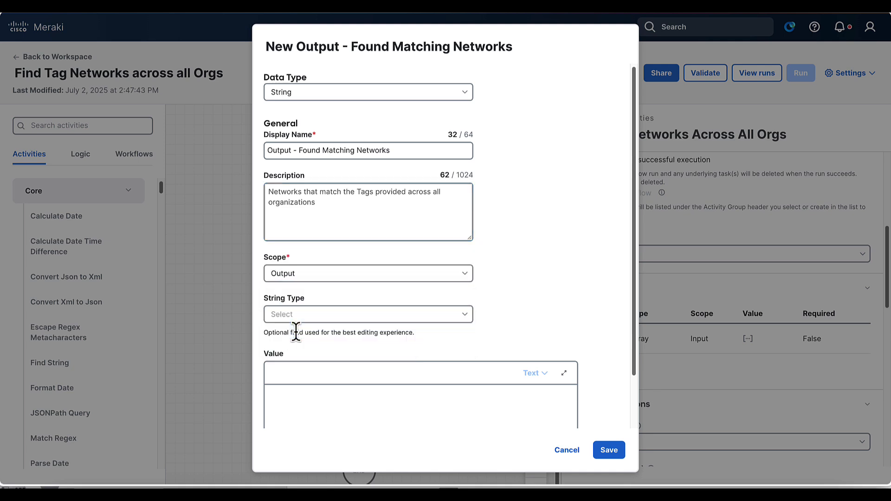
click(320, 316)
click(295, 404)
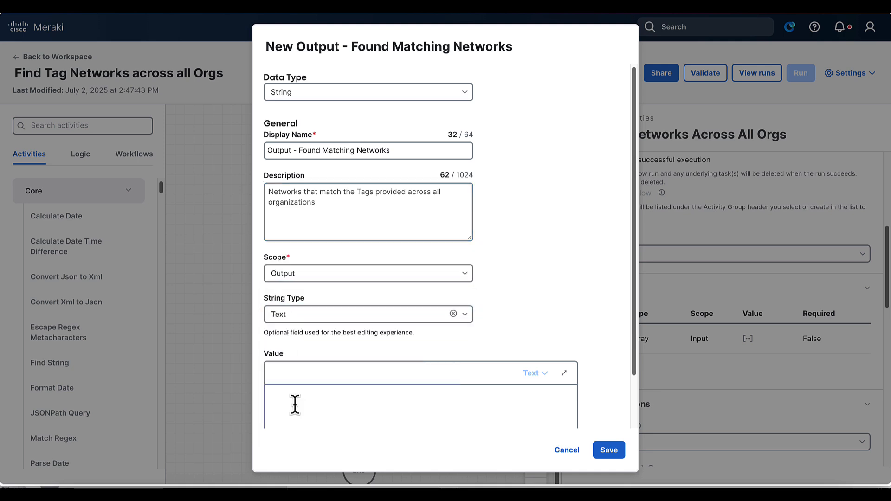
click(616, 452)
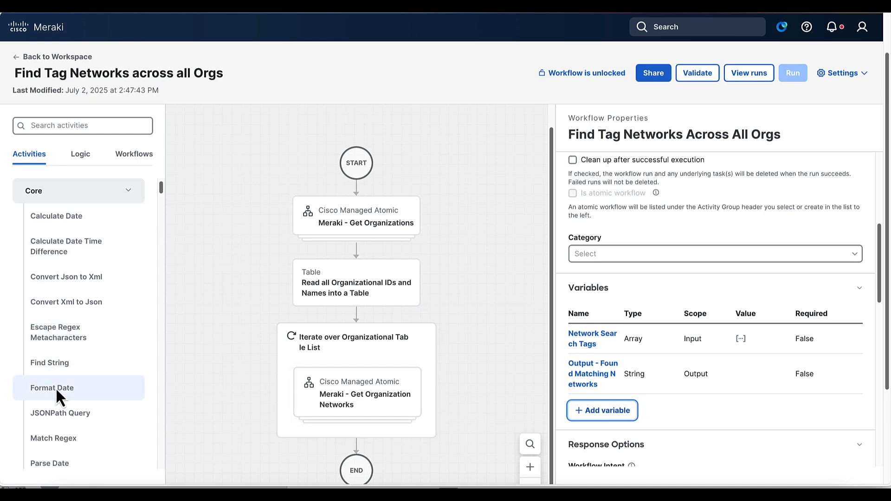
Add a Set Variables activity after Get Organization Networks inside the loop, with the workflow's "Output - Found Matching Networks" as the variable to update.
scroll(55, 418, down, 3)
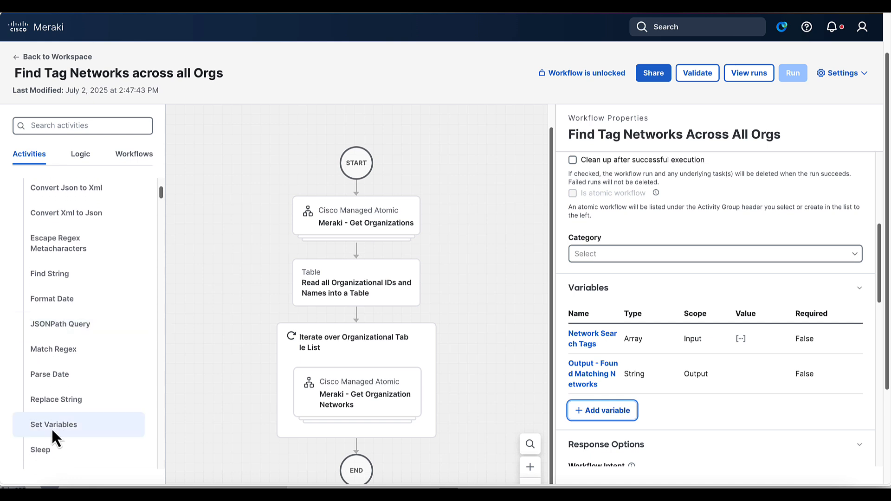
drag(51, 431, 359, 426)
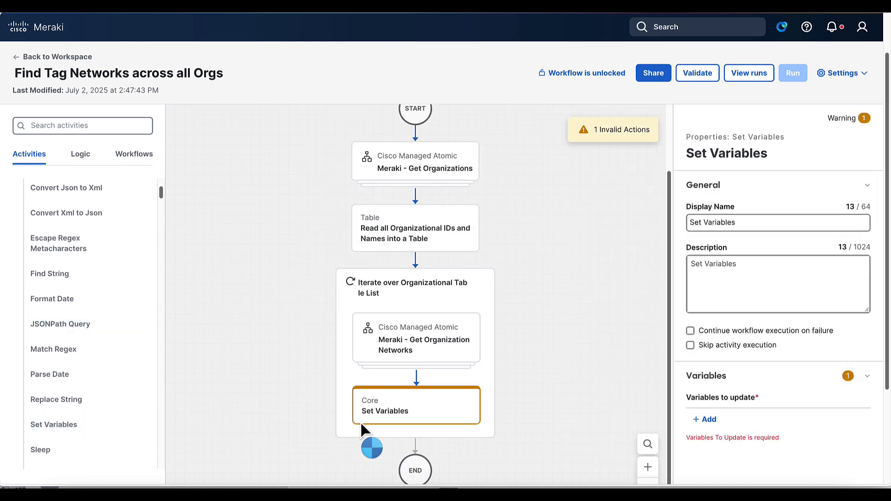
click(708, 419)
scroll(781, 413, down, 2)
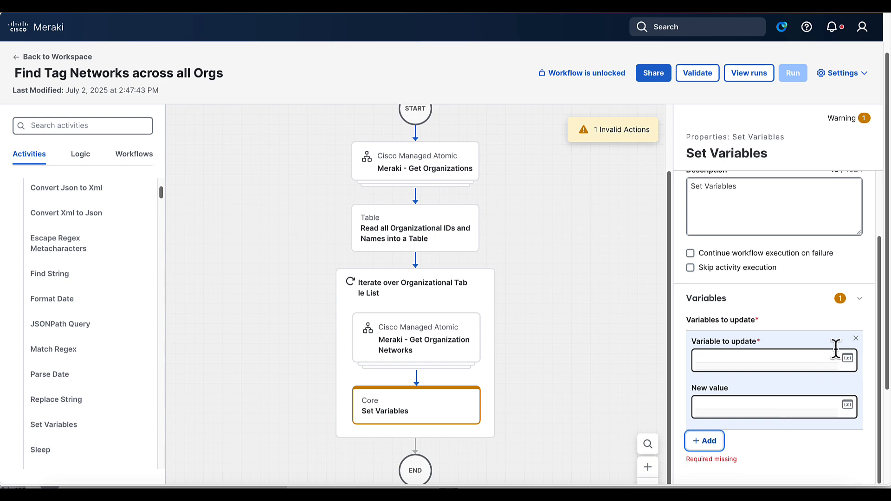
click(849, 358)
click(295, 209)
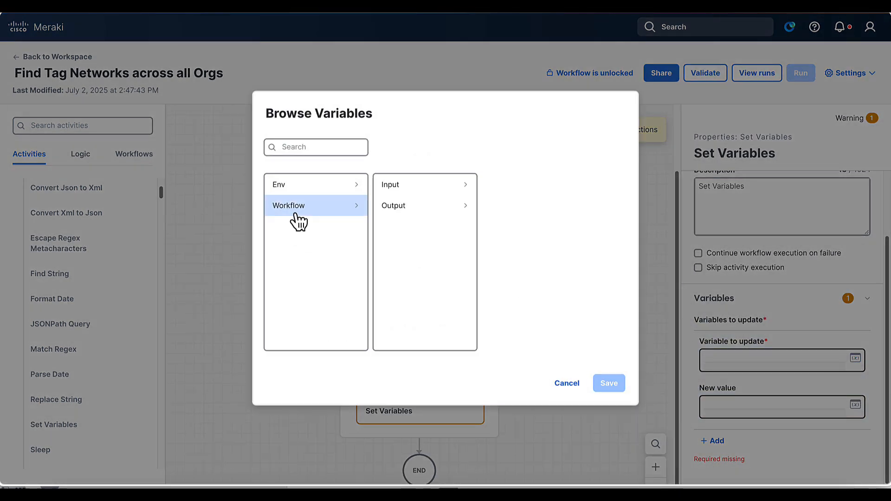
click(407, 206)
click(521, 222)
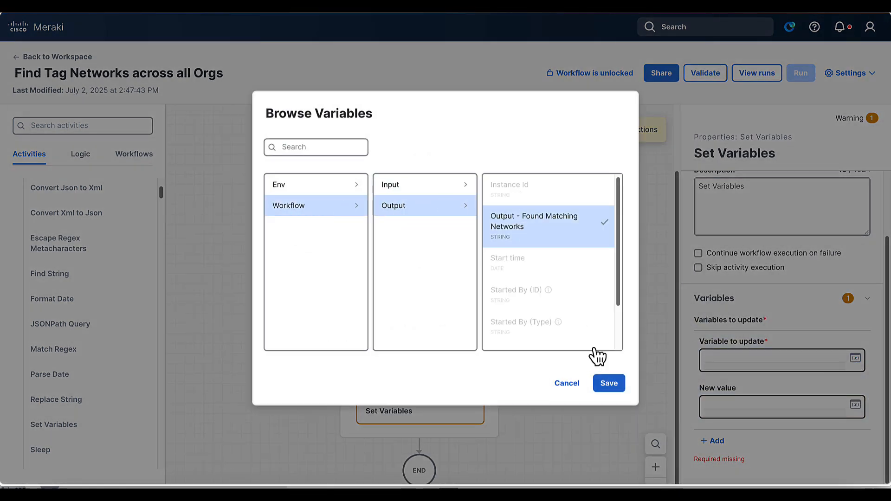
click(609, 384)
Begin the new value with the existing "Output - Found Matching Networks" variable followed by a line break.
click(713, 400)
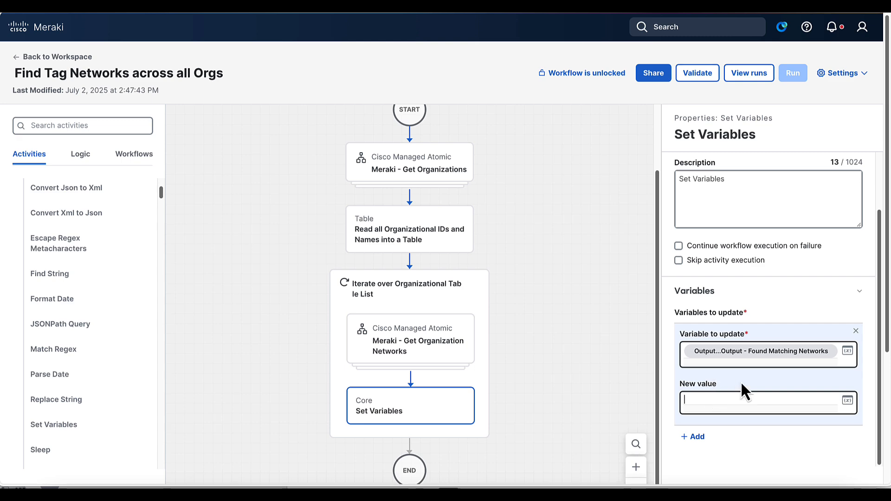
click(848, 400)
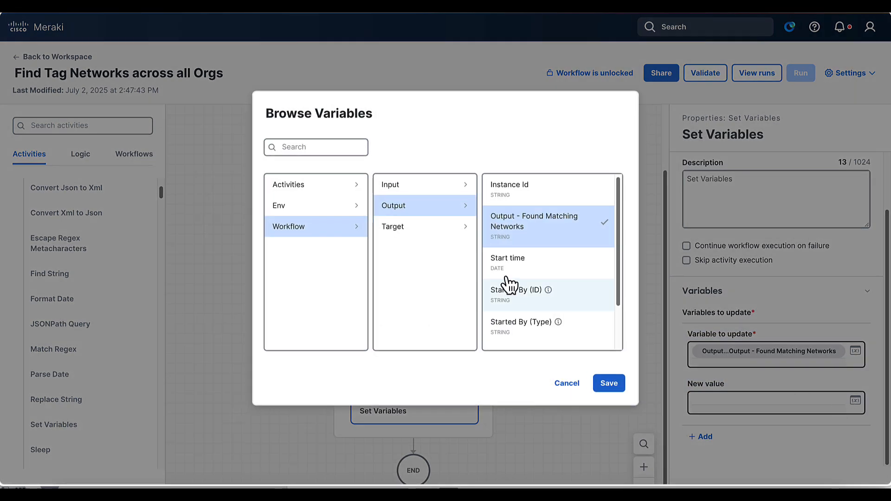
click(609, 387)
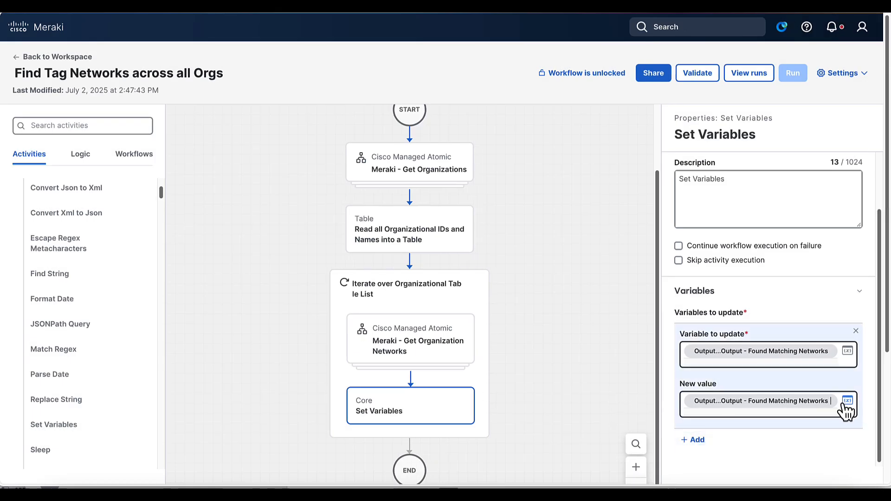
key(Return)
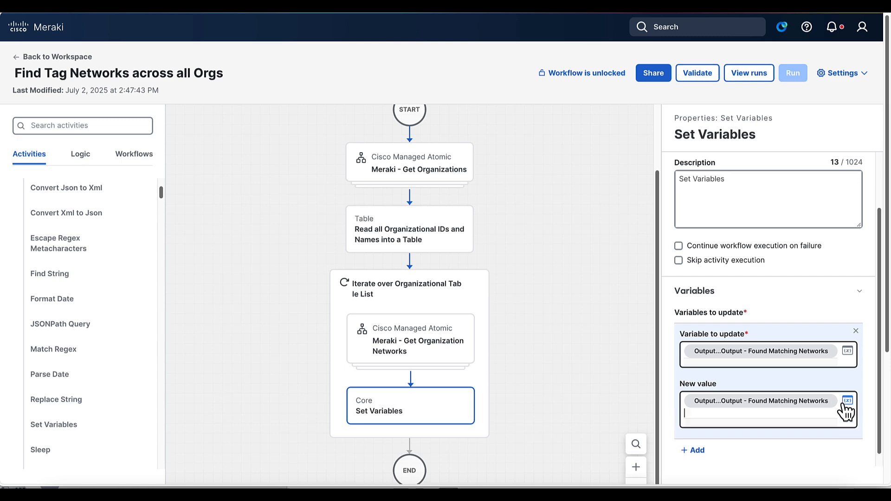
Append the name from the Source Array items of the "Iterate over Organizational Table List" loop to the new value.
click(848, 400)
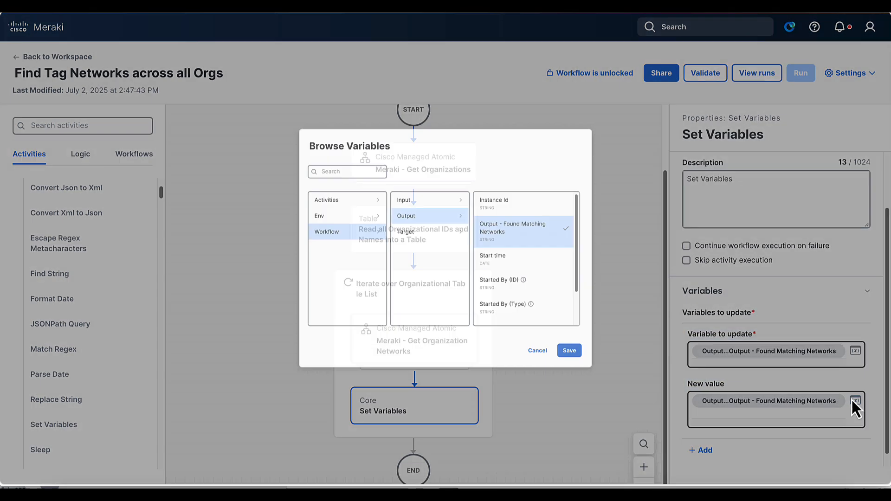
click(319, 187)
click(413, 256)
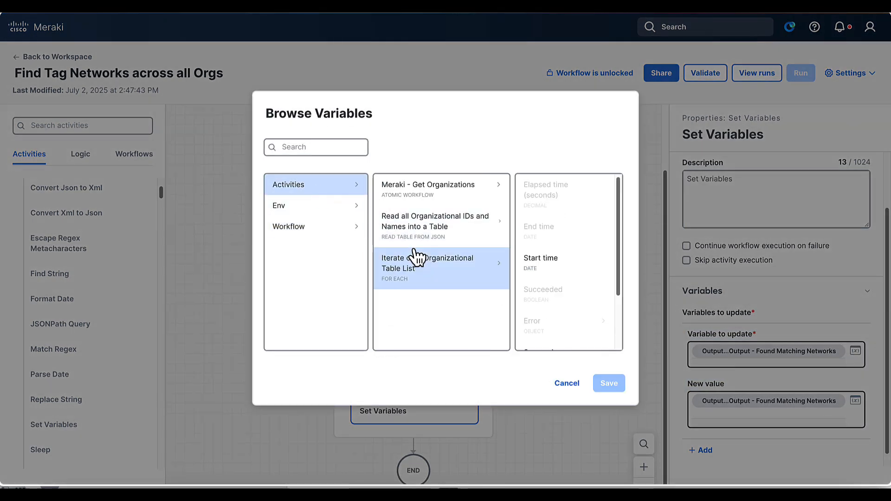
scroll(530, 285, down, 2)
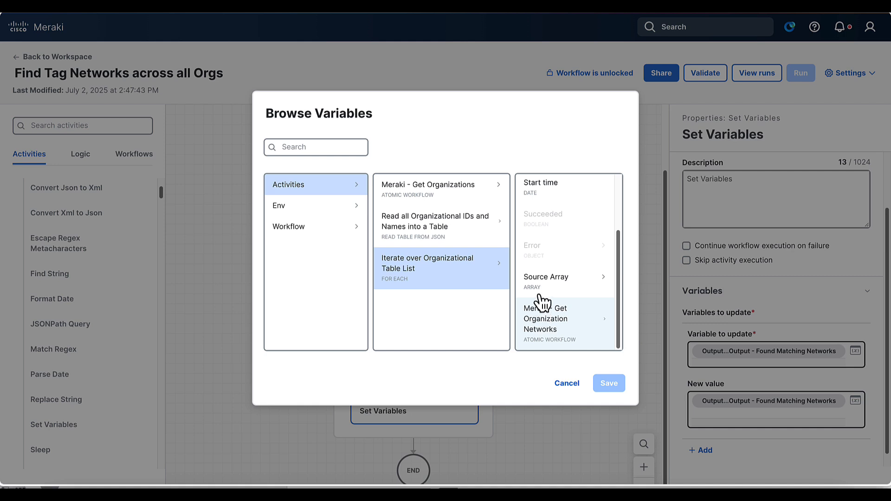
click(542, 299)
click(555, 206)
click(560, 219)
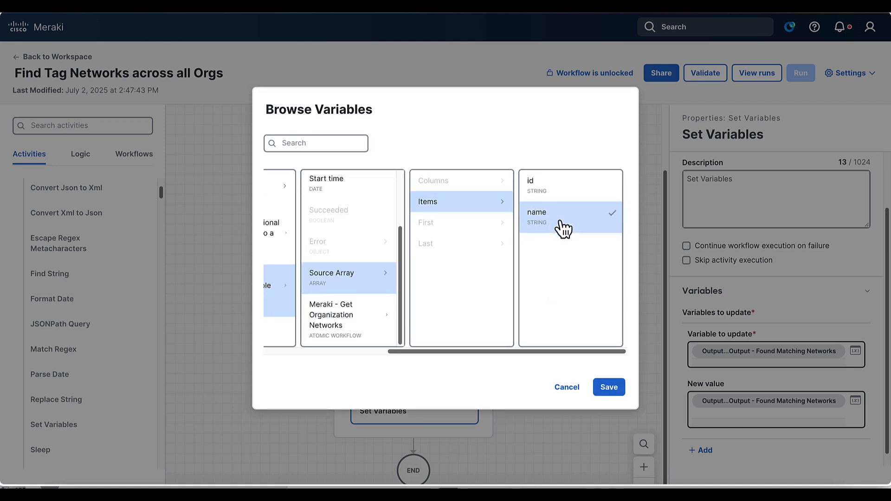
click(607, 387)
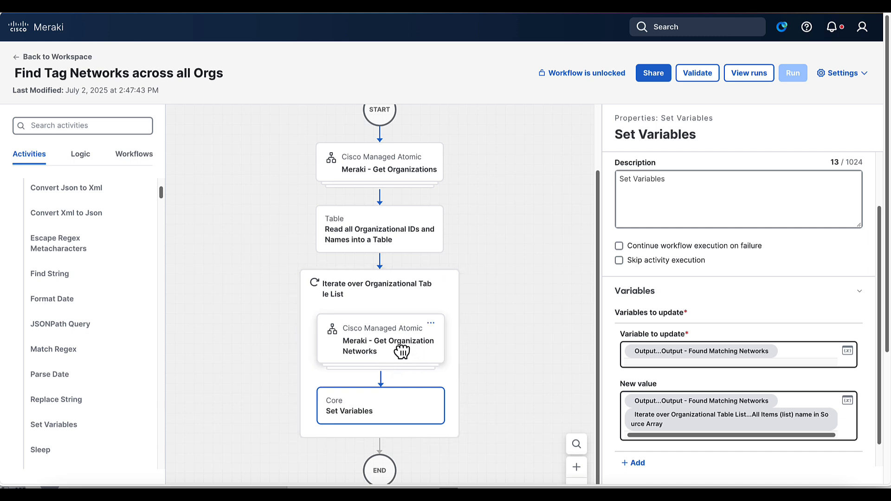
Add a Condition Block after Set Variables inside the loop and delete its second condition branch.
click(411, 439)
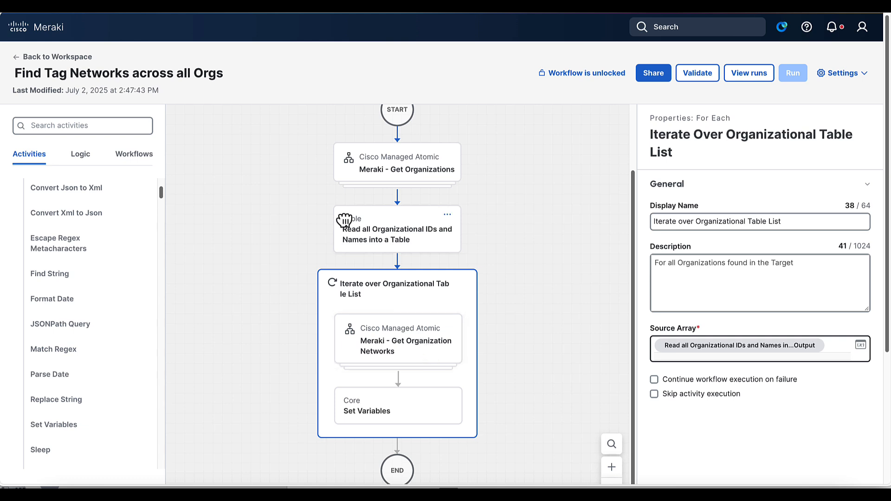
click(81, 158)
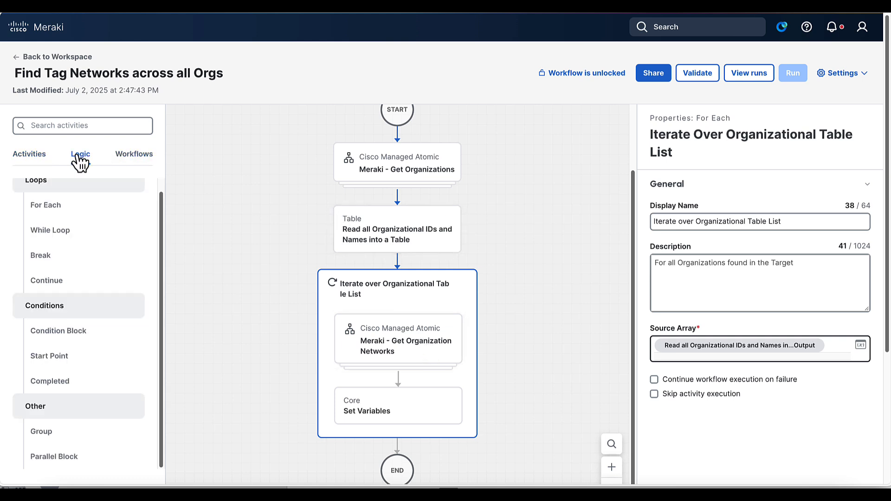
drag(56, 330, 397, 437)
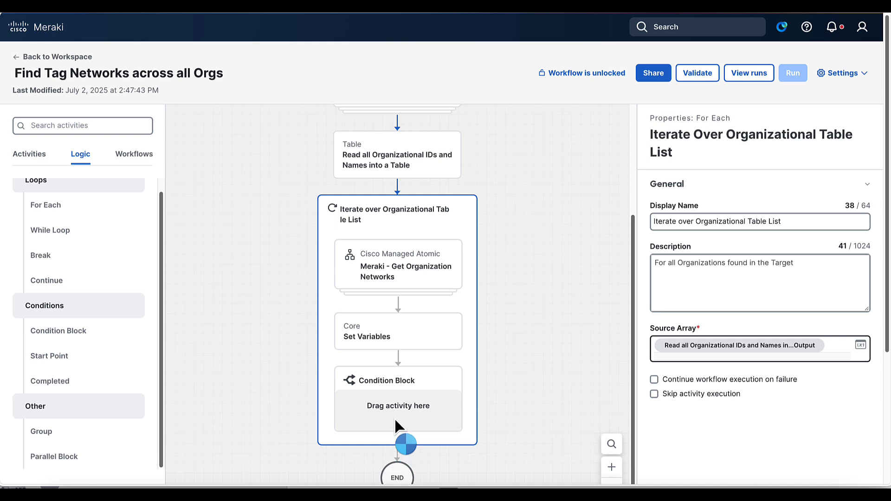
click(545, 411)
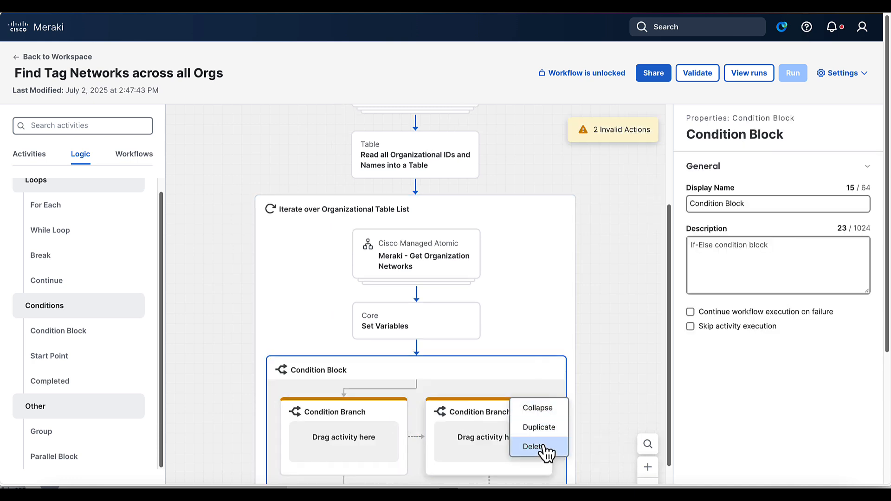
click(540, 447)
Rename the remaining condition branch "Check for Null".
click(431, 429)
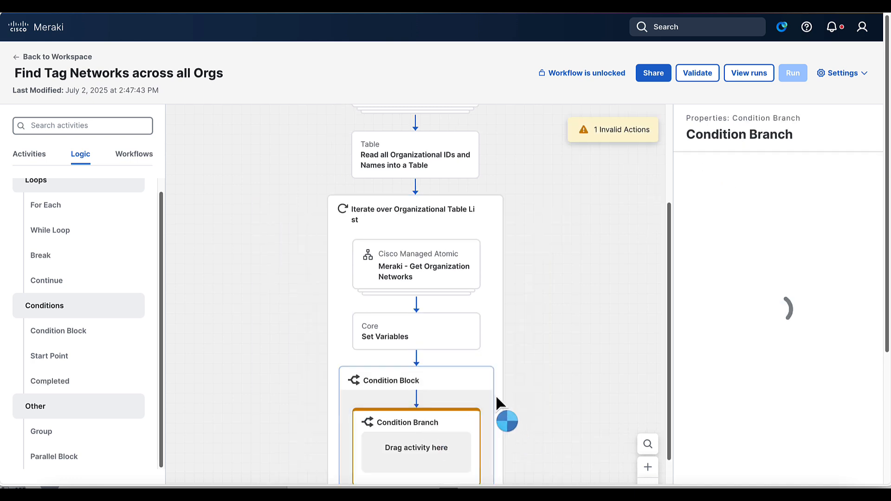
click(732, 222)
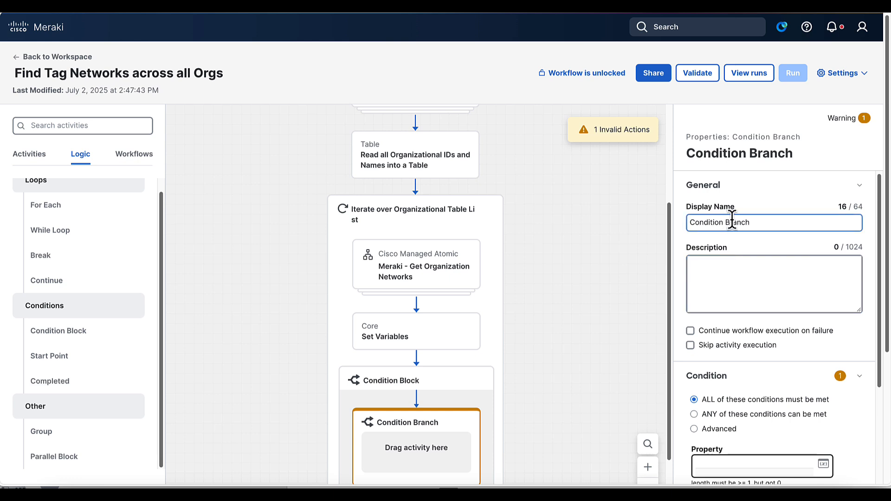
drag(747, 222, 678, 219)
text(Check for )
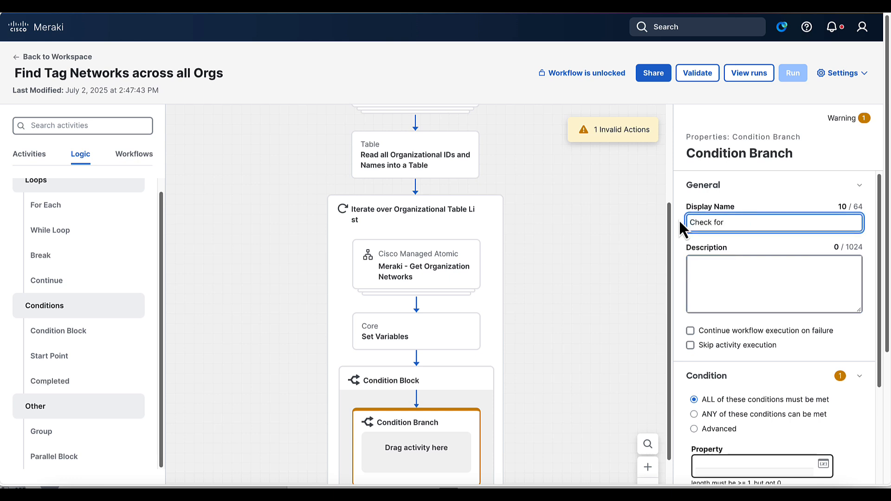
text(Null)
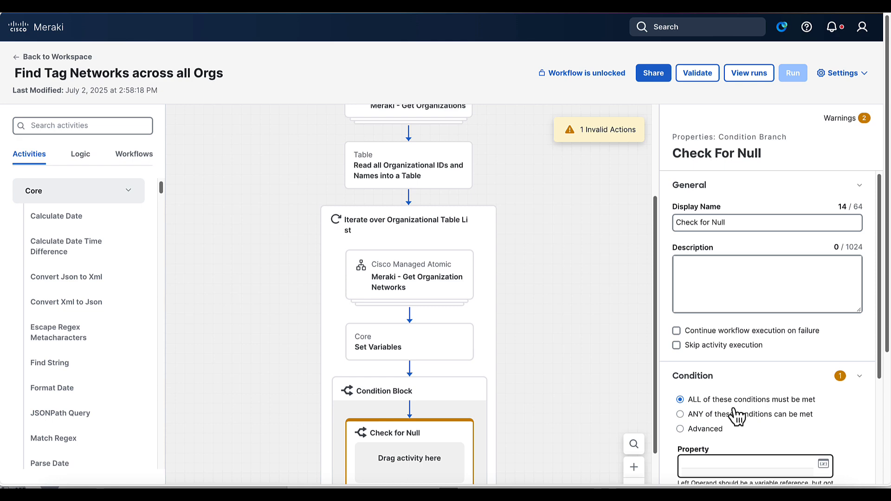
Set the Check for Null condition's property to "Output - Result" of the loop's Meraki - Get Organization Networks activity.
scroll(785, 372, down, 2)
click(824, 365)
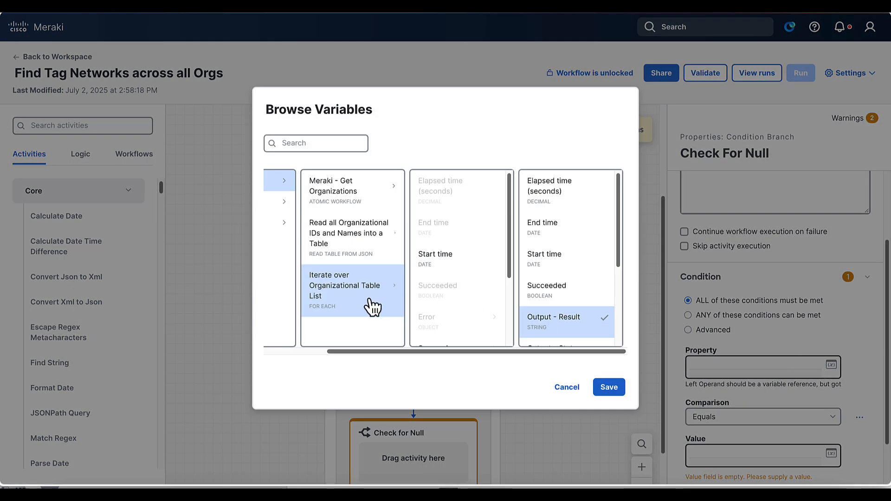
scroll(366, 301, left, 1)
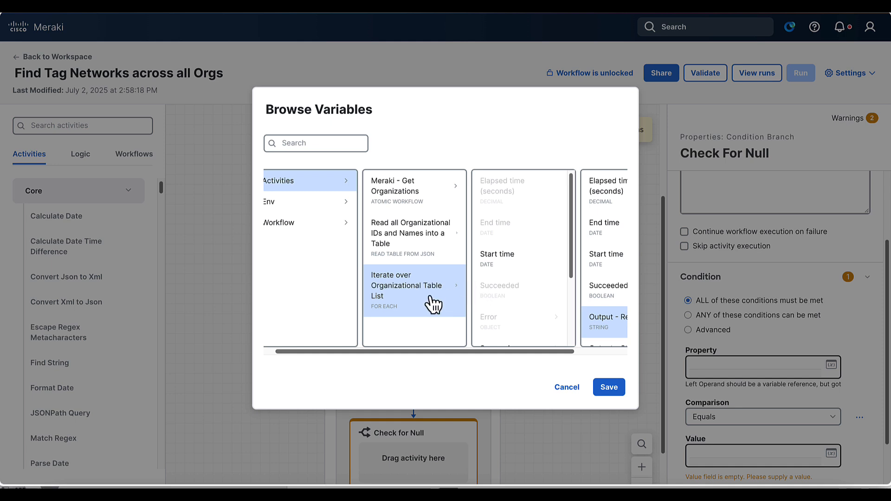
scroll(490, 315, down, 4)
scroll(416, 301, right, 1)
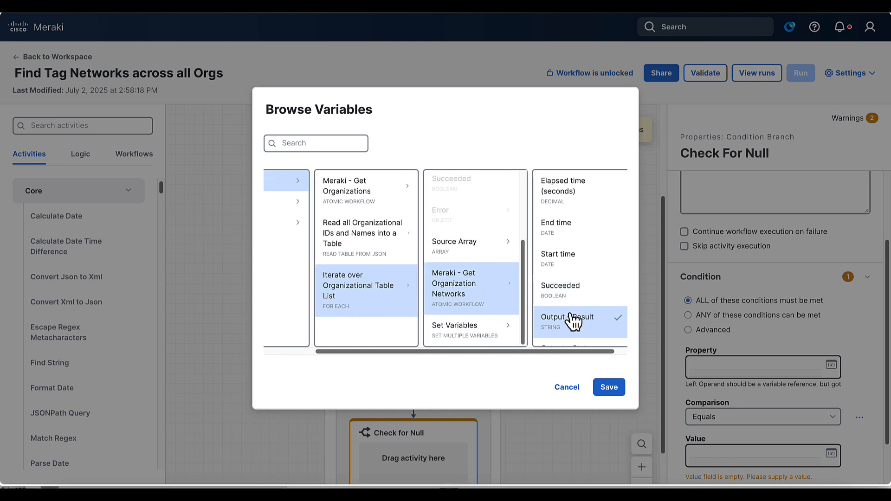
scroll(574, 320, down, 2)
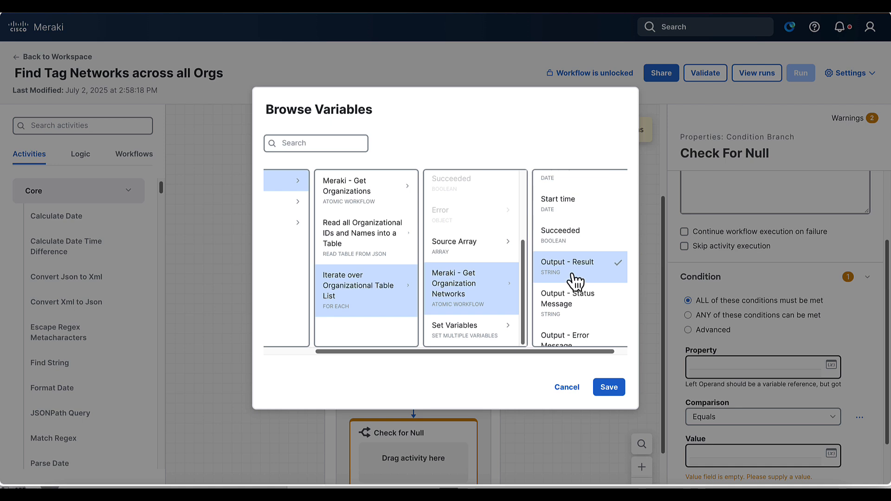
click(618, 389)
Set the Check for Null condition's comparison to Not Equals with the value [].
click(699, 428)
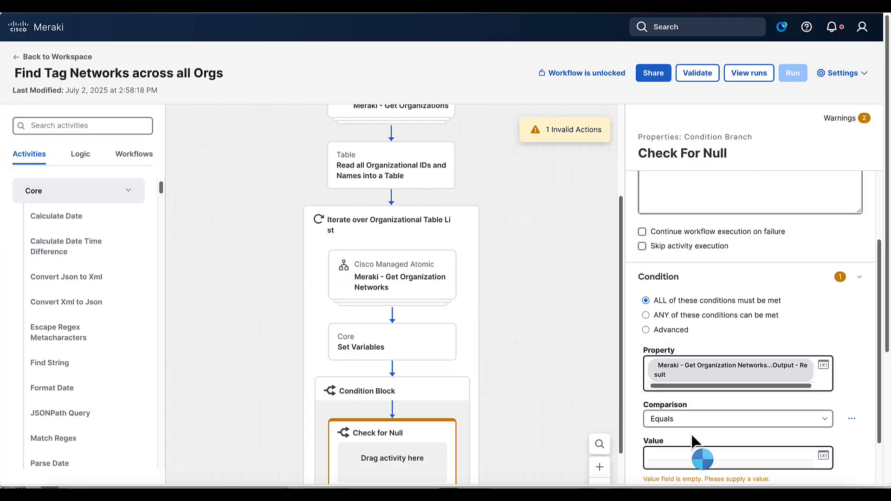
click(676, 408)
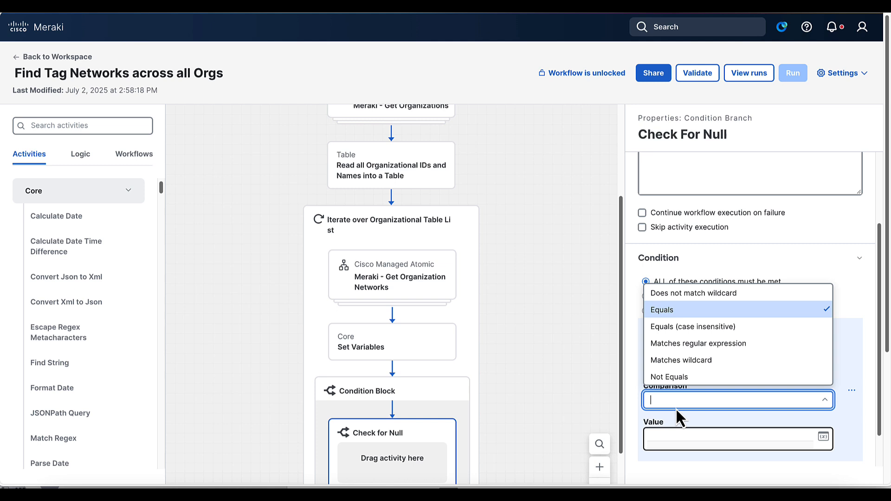
click(673, 378)
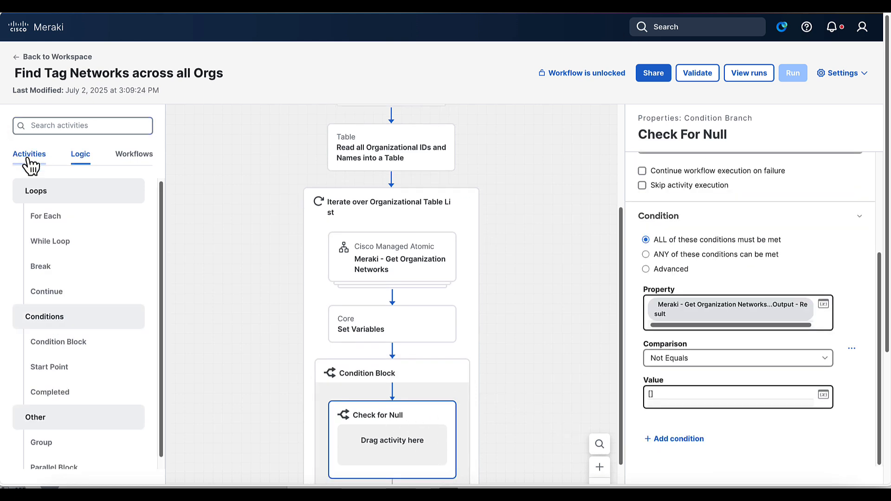
Add a JSONPath Query activity inside the Check for Null condition branch.
click(28, 161)
scroll(60, 354, down, 1)
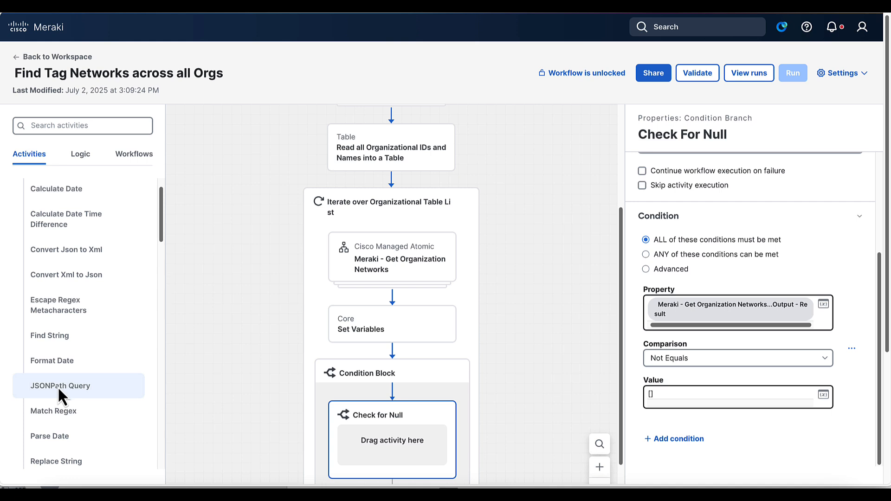
drag(58, 386, 382, 448)
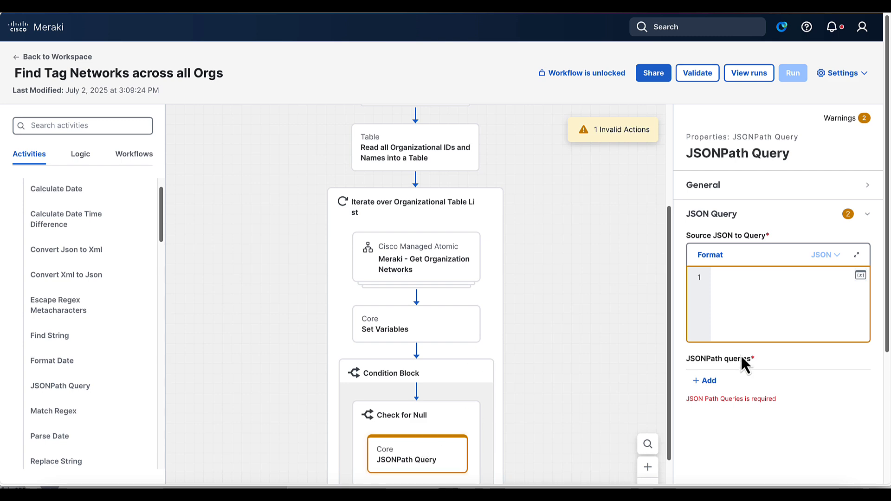
Use "Output - Result" of Meraki - Get Organization Networks as the source JSON for the JSONPath Query.
click(861, 276)
scroll(383, 235, left, 1)
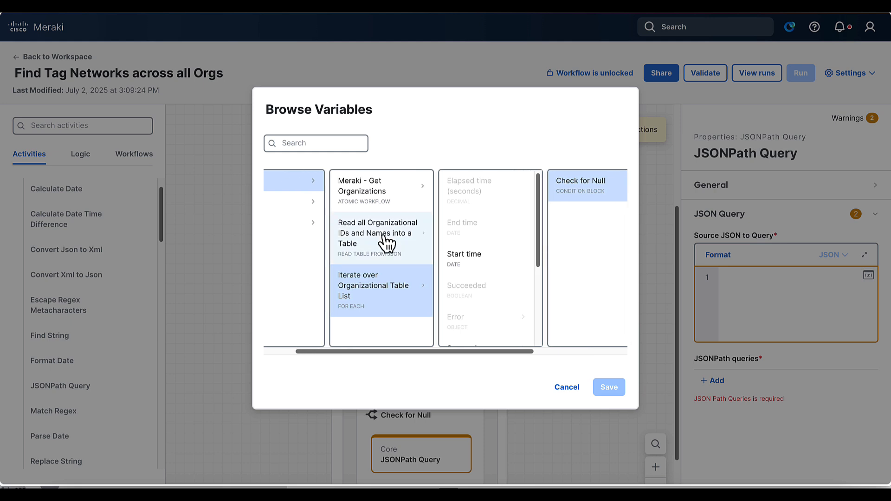
scroll(477, 297, down, 1)
scroll(477, 297, down, 3)
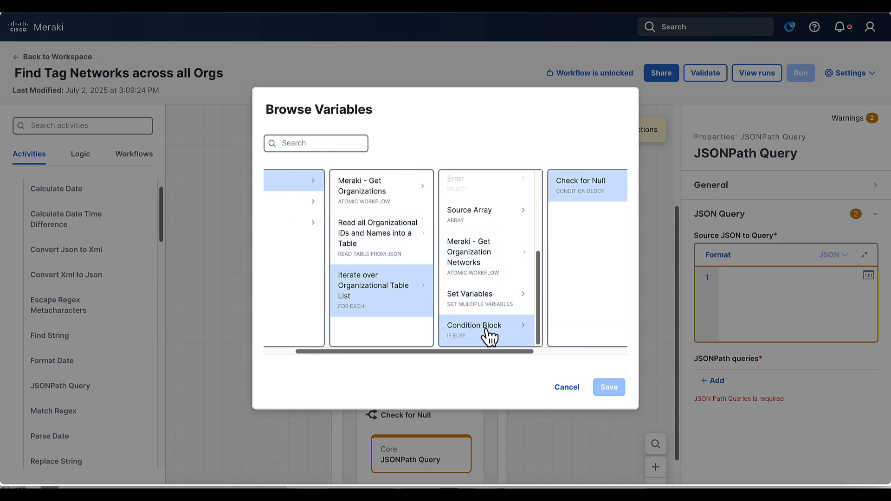
click(474, 271)
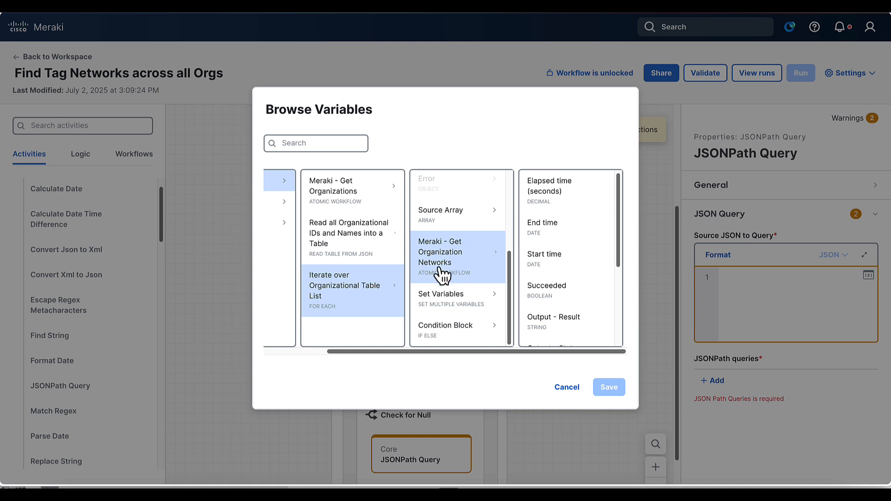
scroll(458, 280, left, 2)
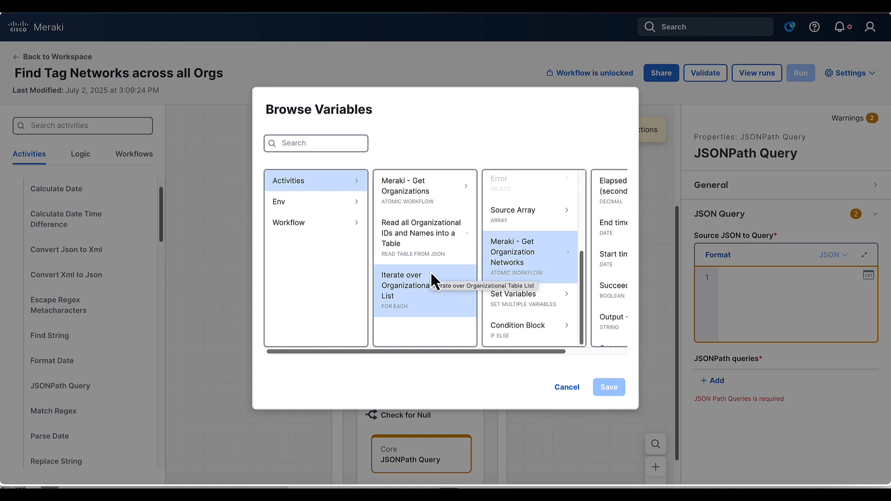
scroll(431, 275, right, 3)
scroll(551, 260, down, 2)
scroll(548, 285, down, 2)
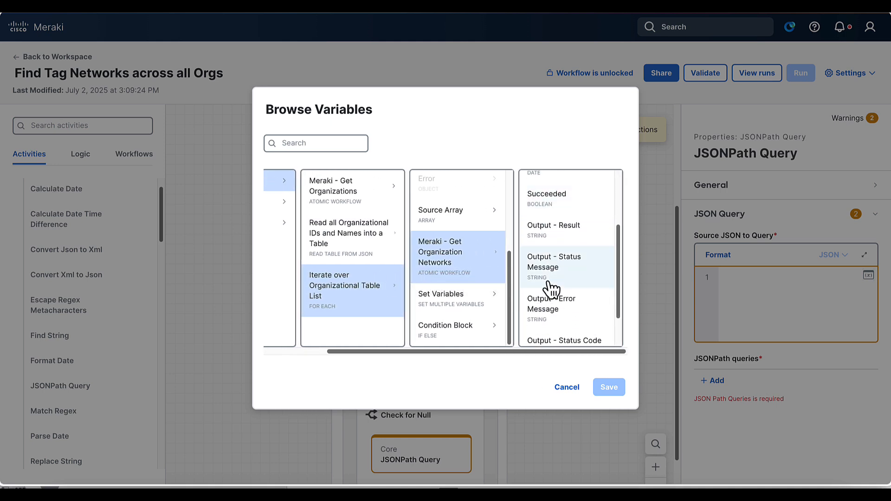
scroll(545, 286, up, 1)
click(551, 237)
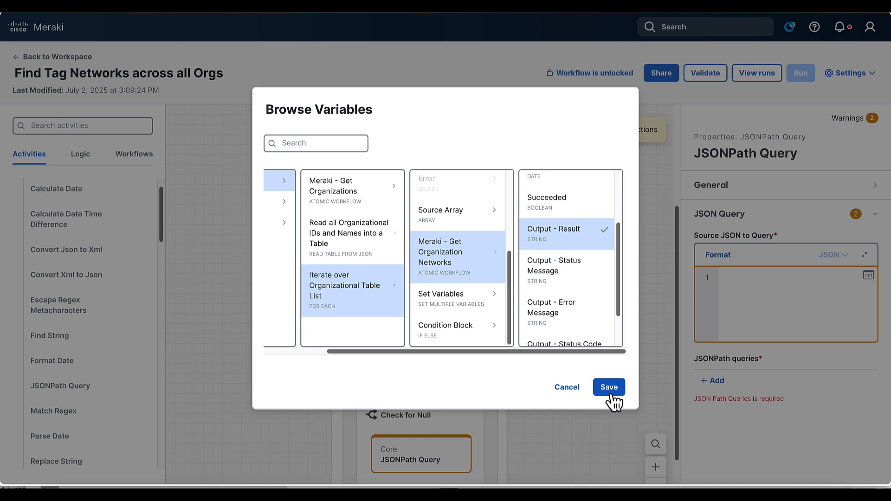
click(609, 387)
Add the JSONPath query $[*].name with the property name "name", keeping the String property type.
click(637, 381)
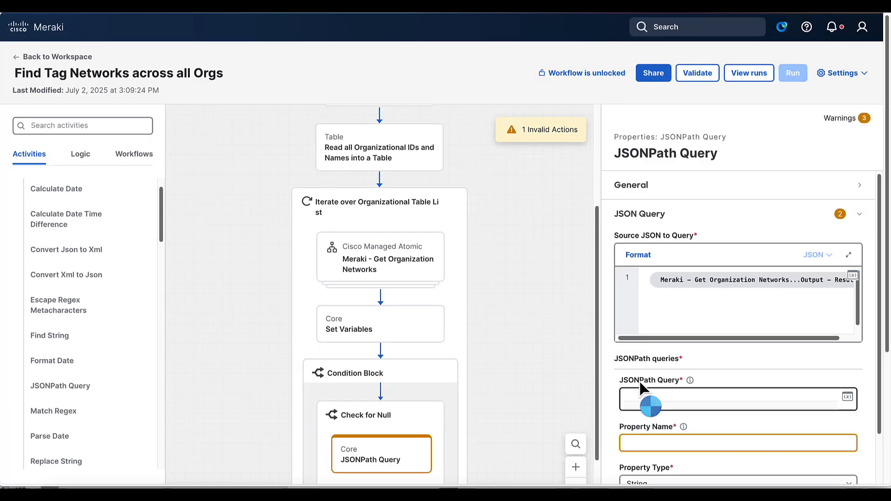
scroll(645, 398, down, 1)
click(627, 338)
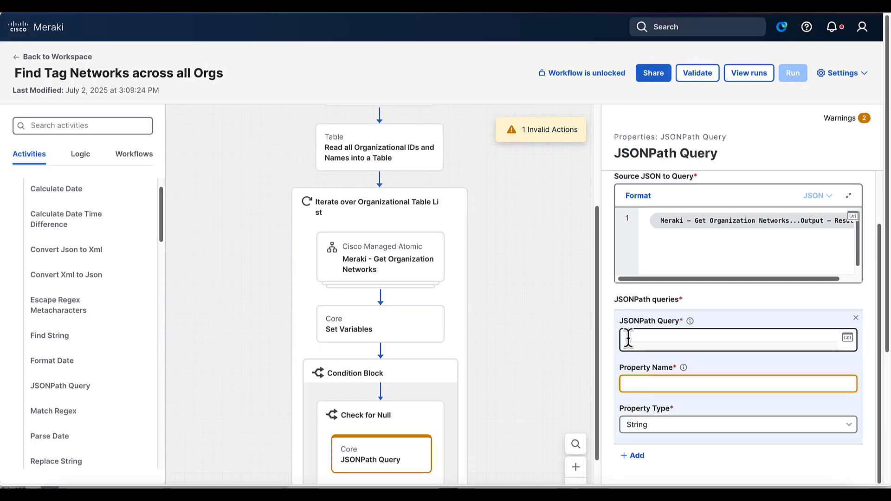
text($[*].name)
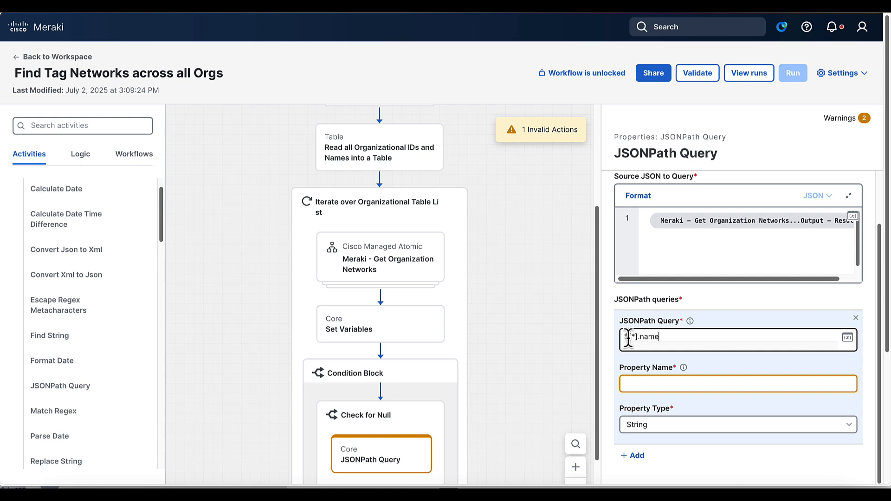
click(634, 385)
text(name)
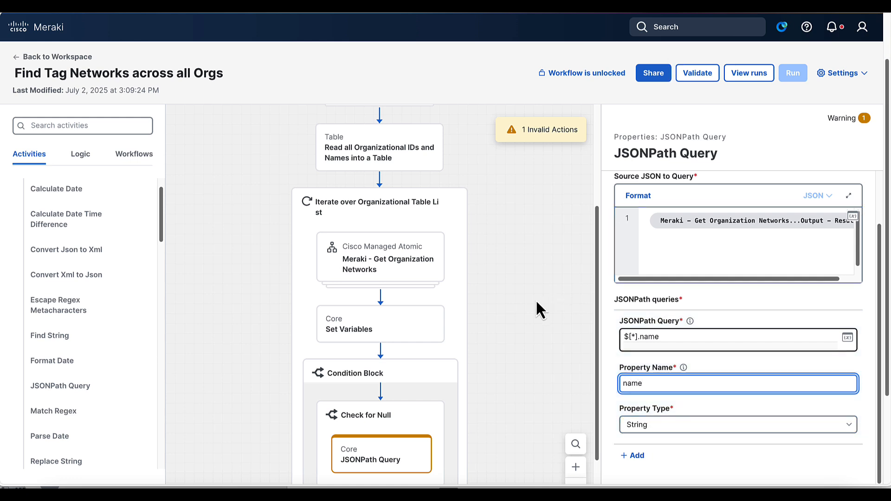
Validate the workflow and run it on the Organizations target with the network search tags ["Golden"].
scroll(536, 300, down, 2)
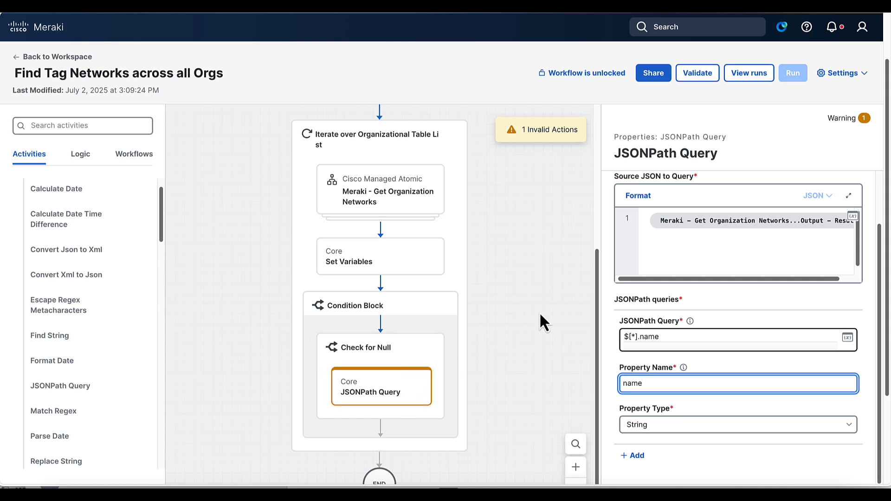
click(705, 74)
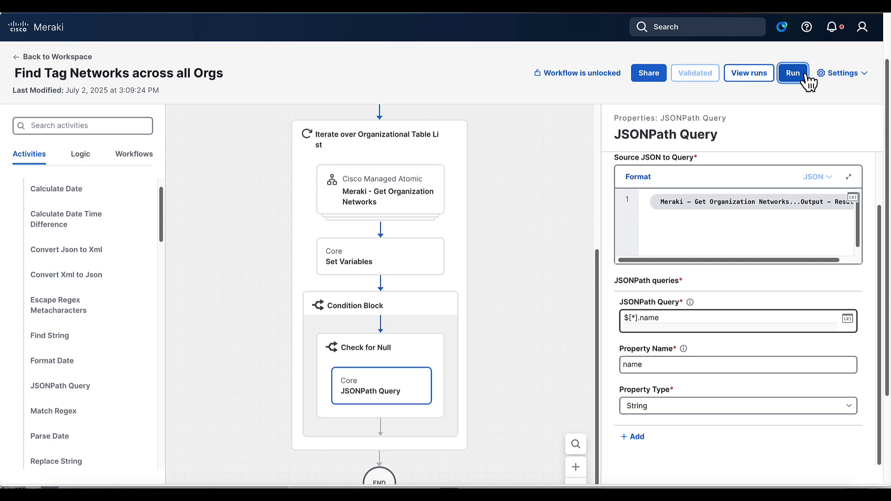
click(798, 74)
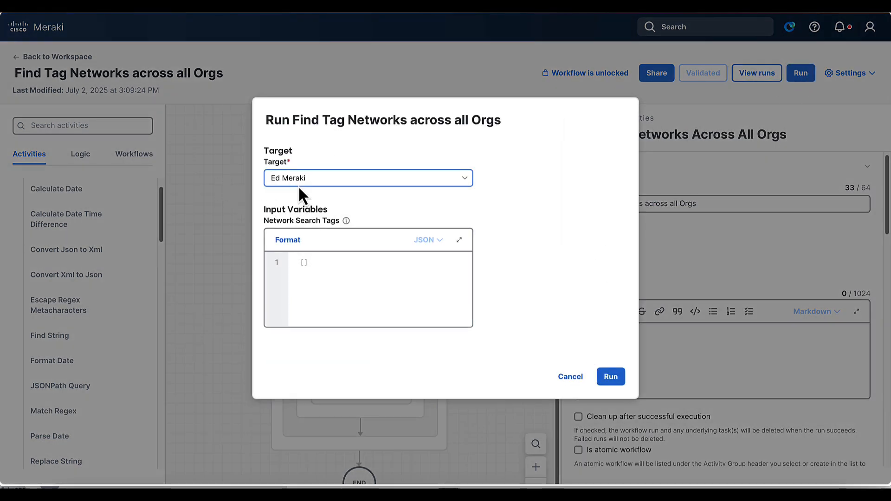
click(297, 260)
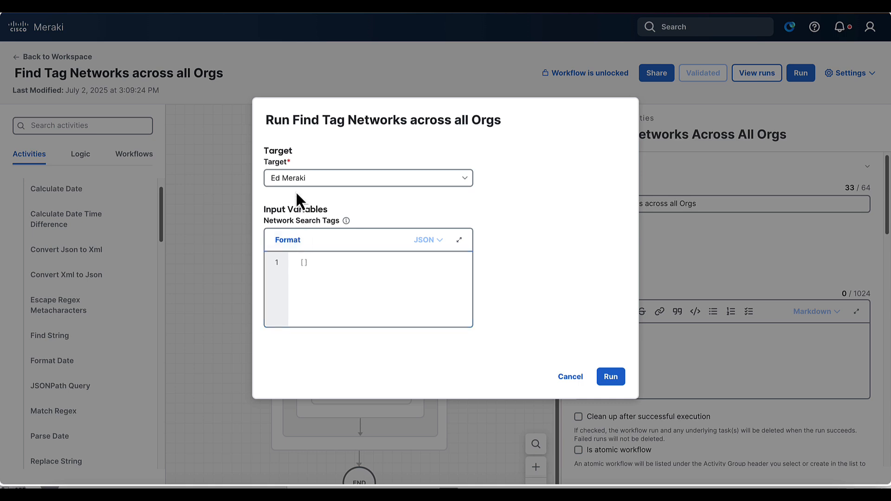
click(295, 185)
click(304, 253)
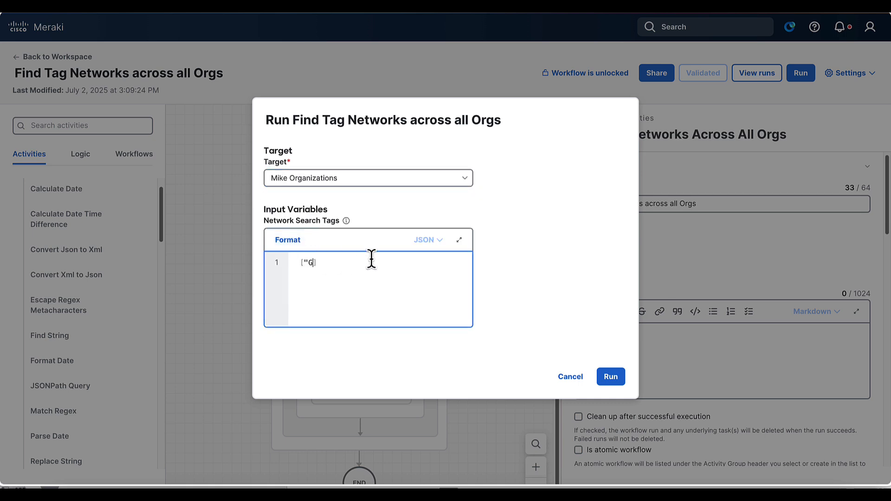
text(lden)
click(607, 377)
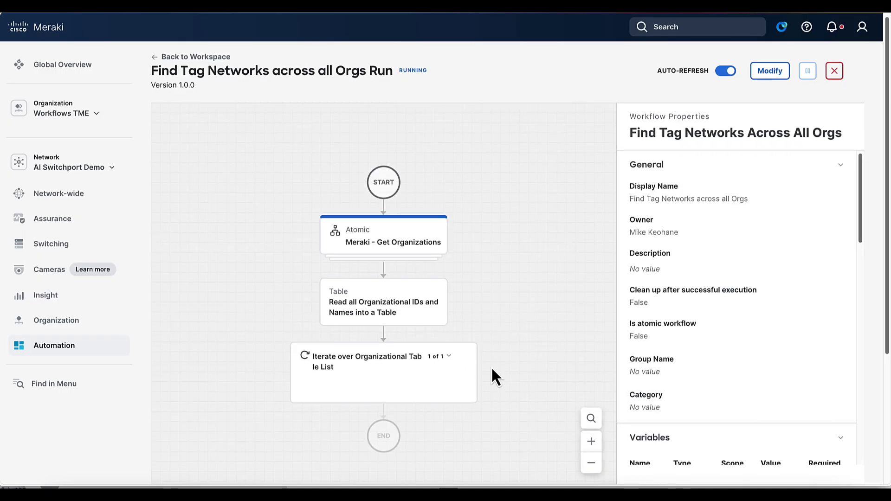
Examine the JSONPath Query's source JSON, query and name output in loop iteration 4 of the run.
scroll(491, 367, down, 5)
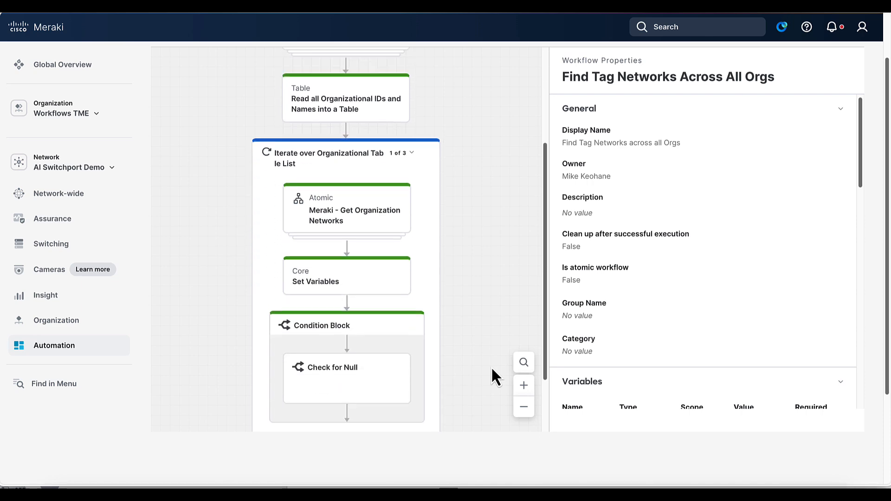
scroll(492, 367, up, 1)
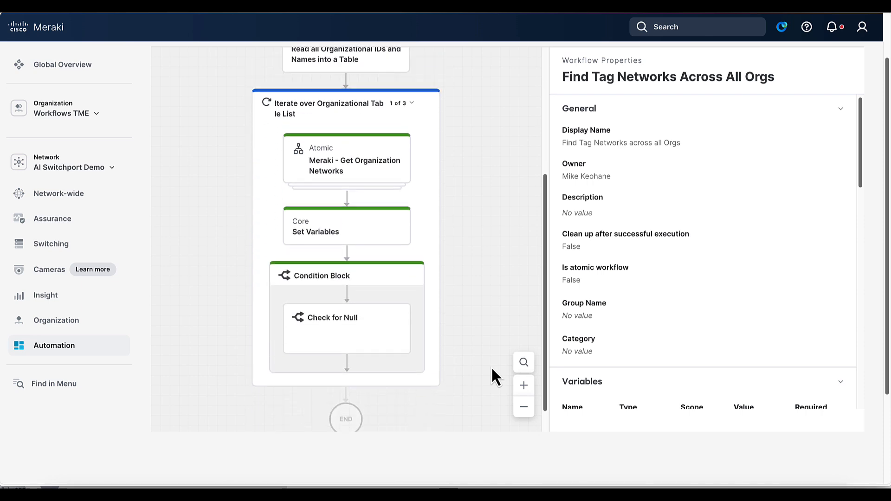
click(402, 108)
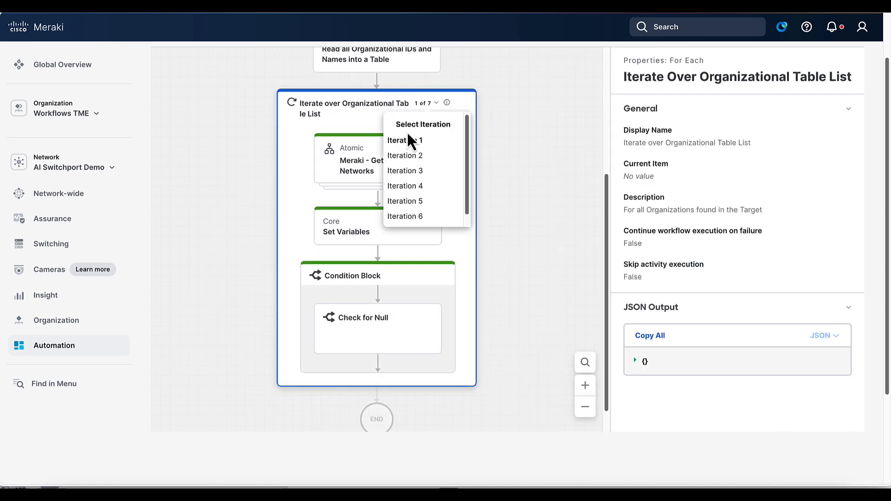
click(420, 188)
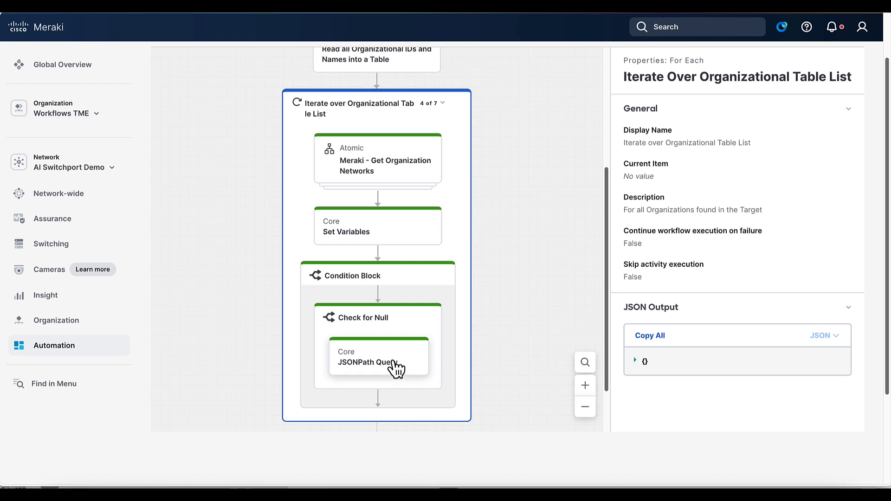
click(395, 369)
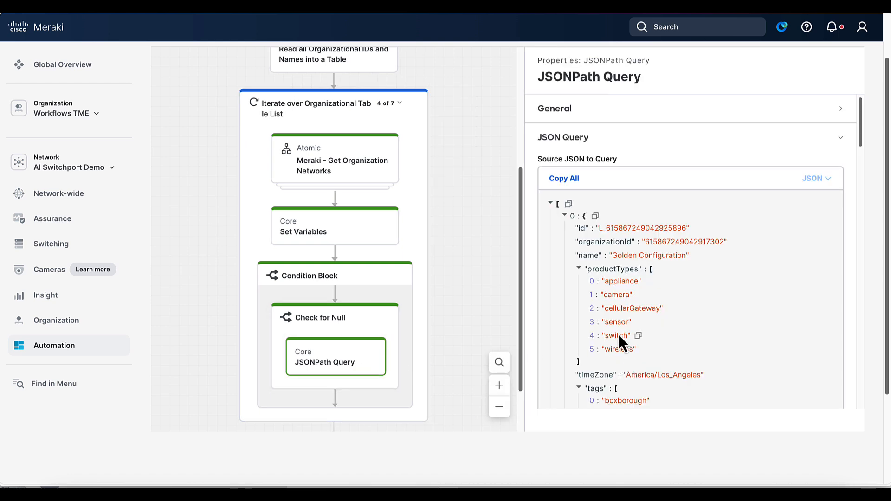
scroll(833, 315, down, 15)
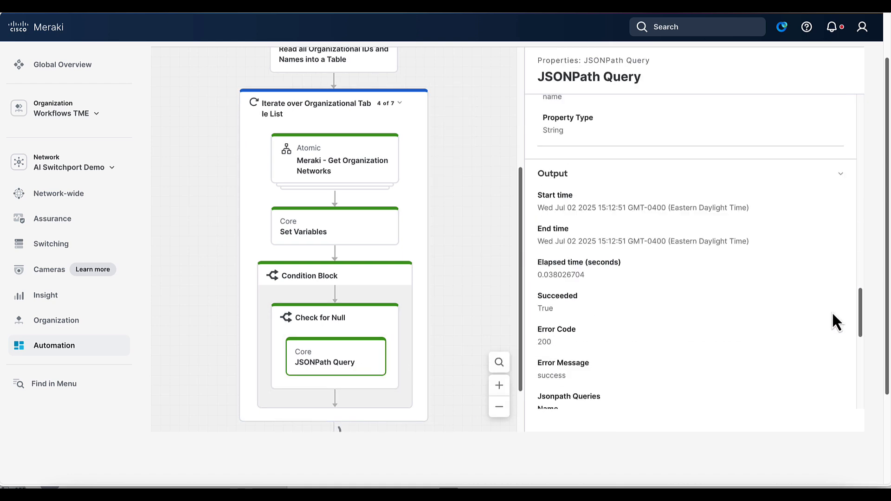
scroll(832, 311, up, 5)
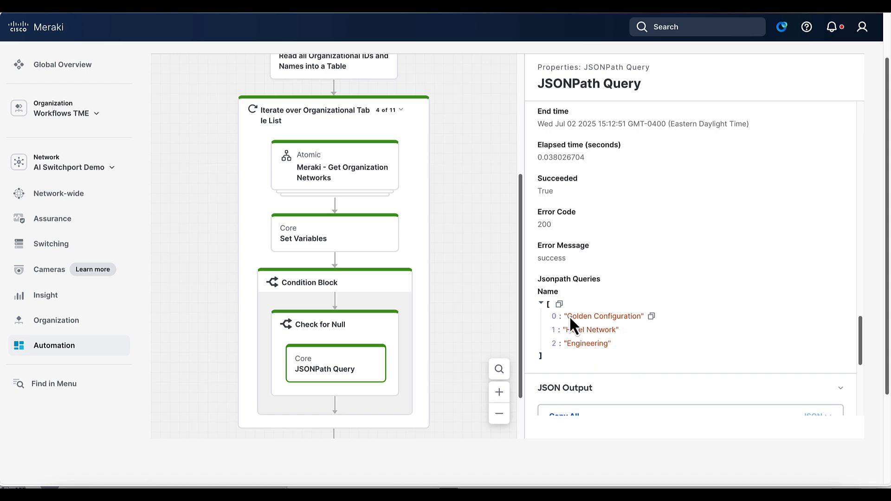
scroll(546, 155, up, 5)
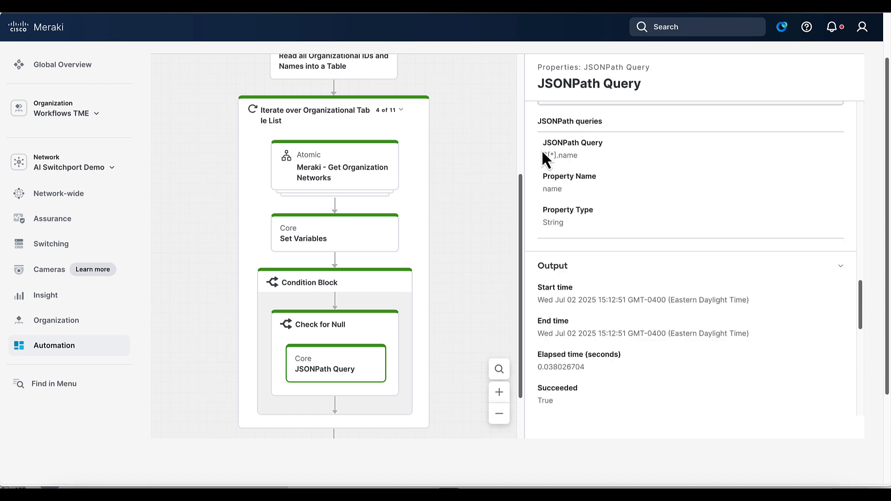
Leave the run and reopen the workflow for editing at the JSONPath Query inside the Check for Null branch.
click(737, 83)
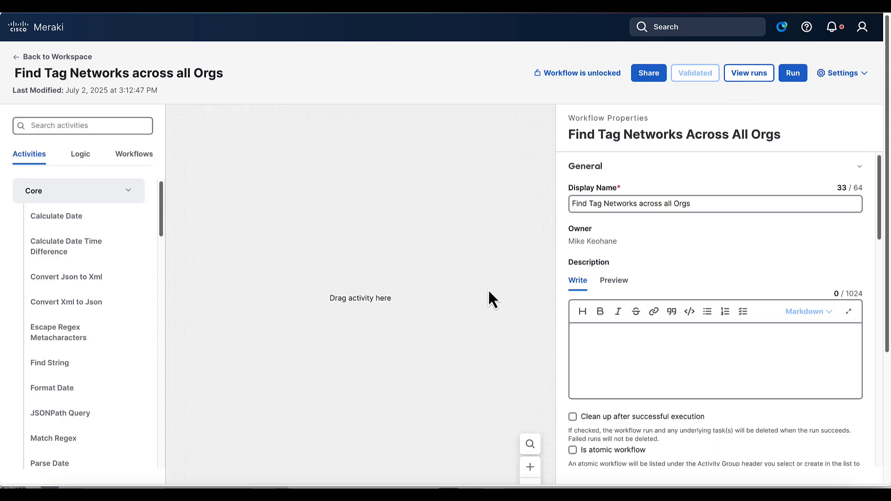
scroll(458, 328, down, 5)
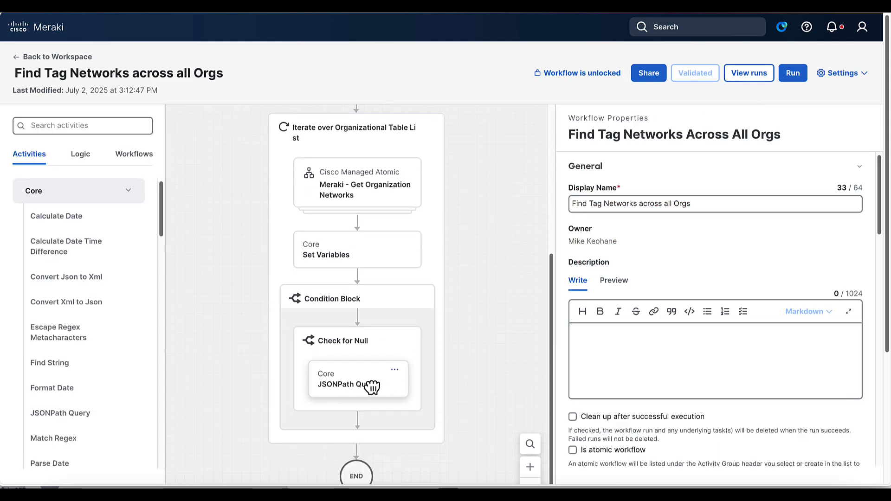
Add a Set Variables activity below the JSONPath Query inside the Check for Null branch.
scroll(371, 387, down, 1)
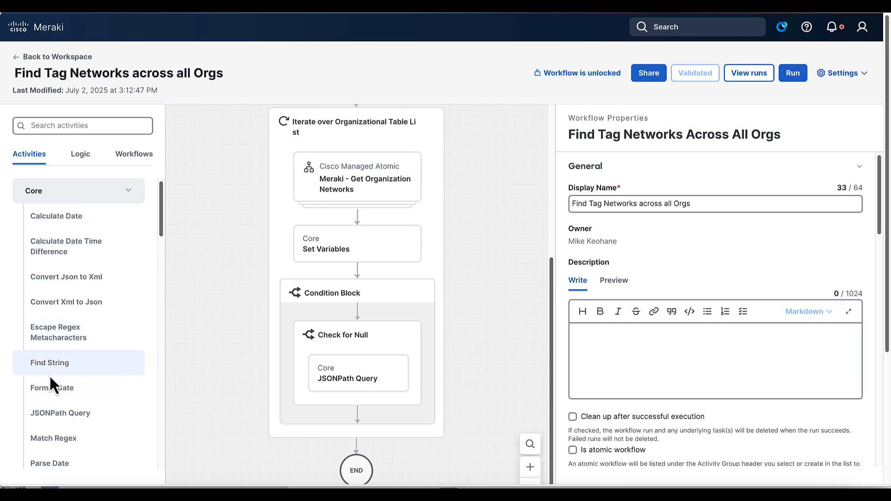
scroll(49, 375, down, 2)
drag(46, 414, 347, 415)
drag(70, 416, 360, 420)
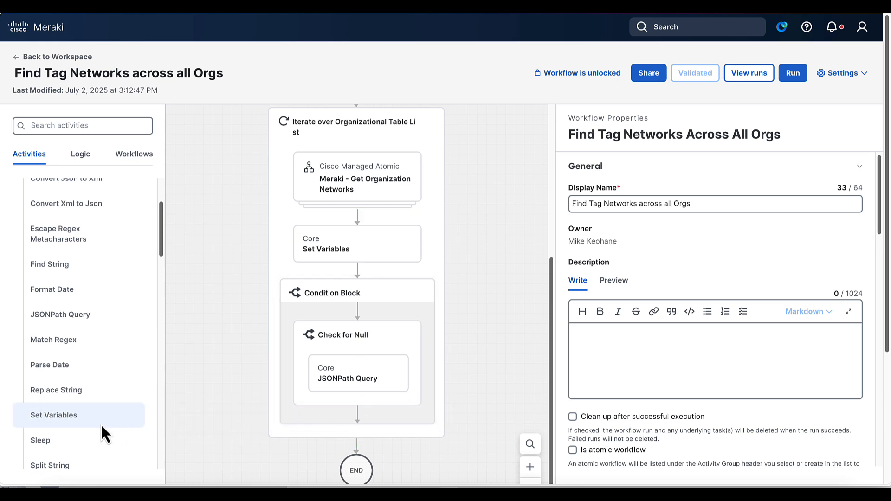
drag(54, 419, 365, 397)
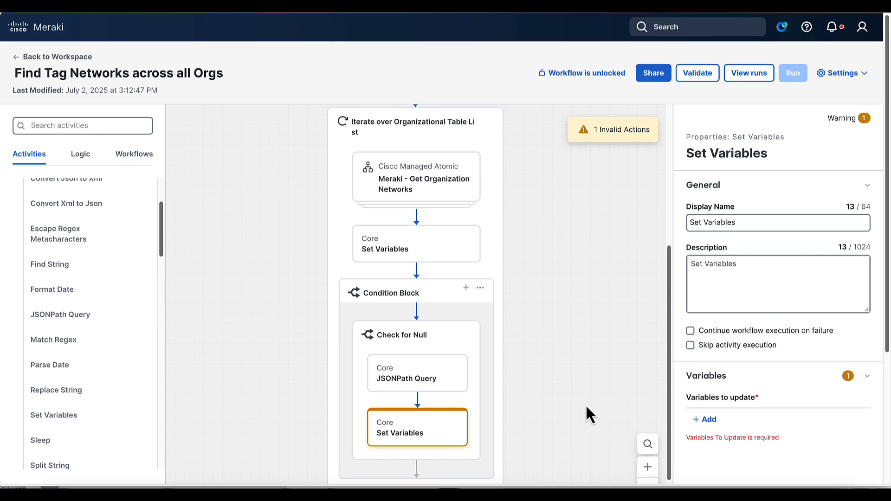
Add a variable to update in the new Set Variables activity, choosing the workflow output Output - Found Matching Networks.
click(723, 424)
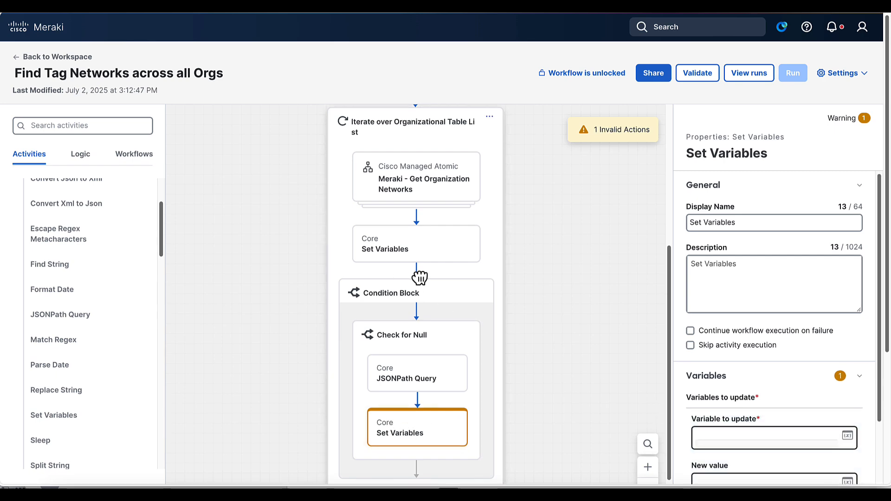
click(847, 435)
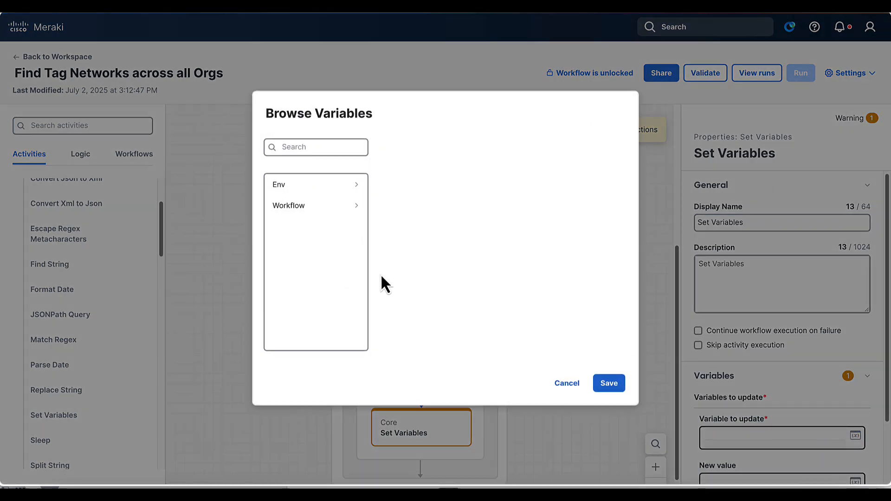
click(319, 210)
click(426, 209)
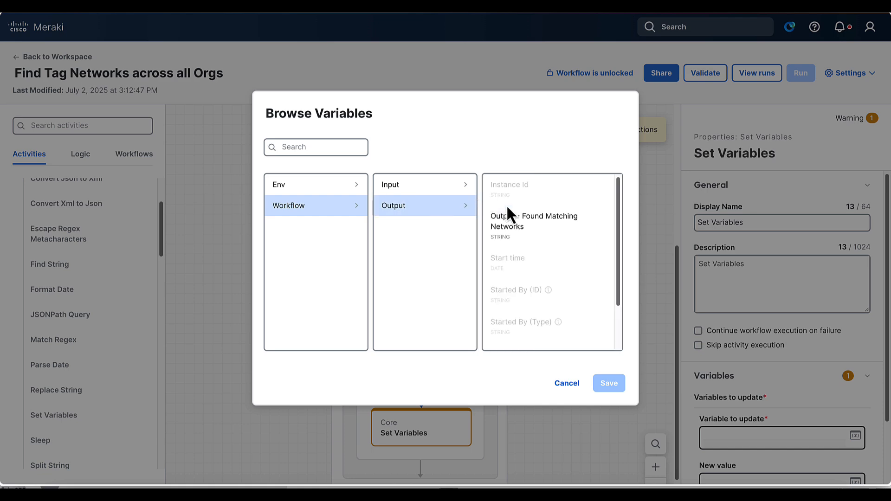
click(520, 224)
click(611, 384)
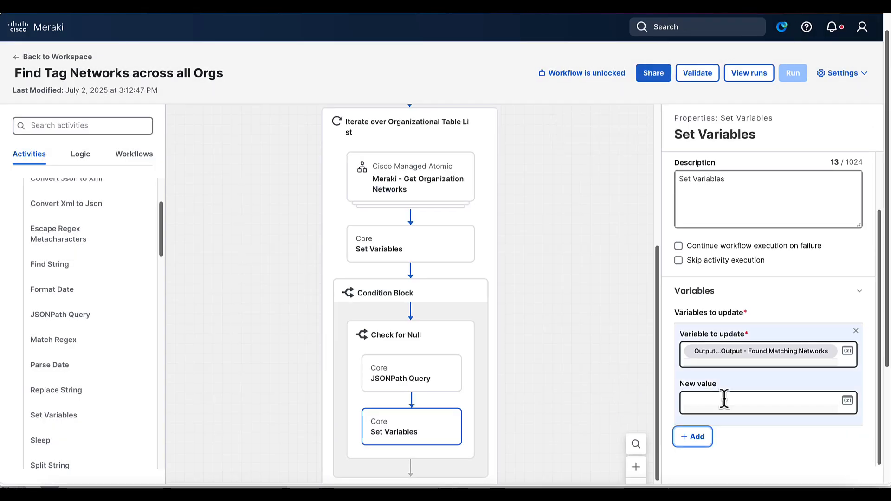
Set the new value to Output - Found Matching Networks followed by an indented line "Found Networks:" and a line break.
click(724, 400)
click(848, 401)
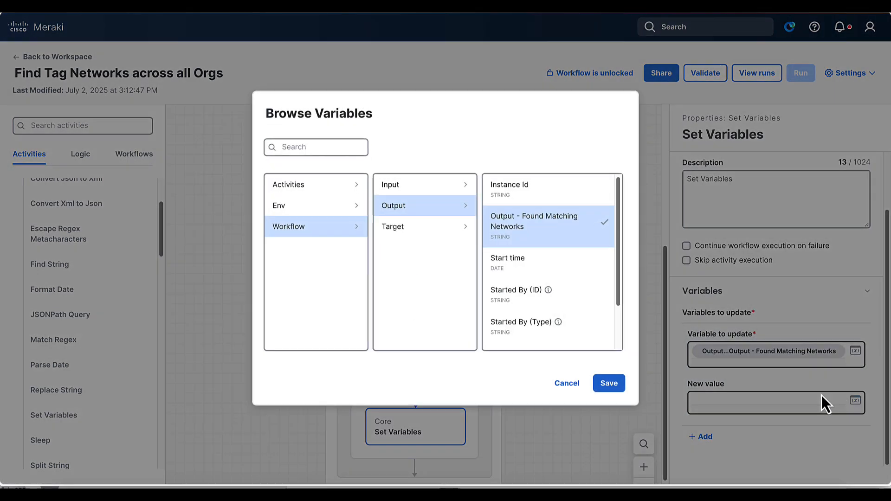
click(611, 386)
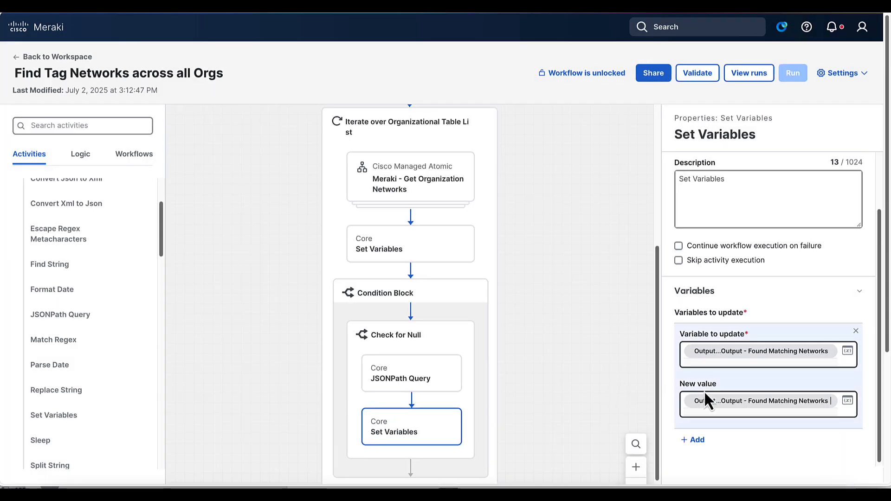
key(Return)
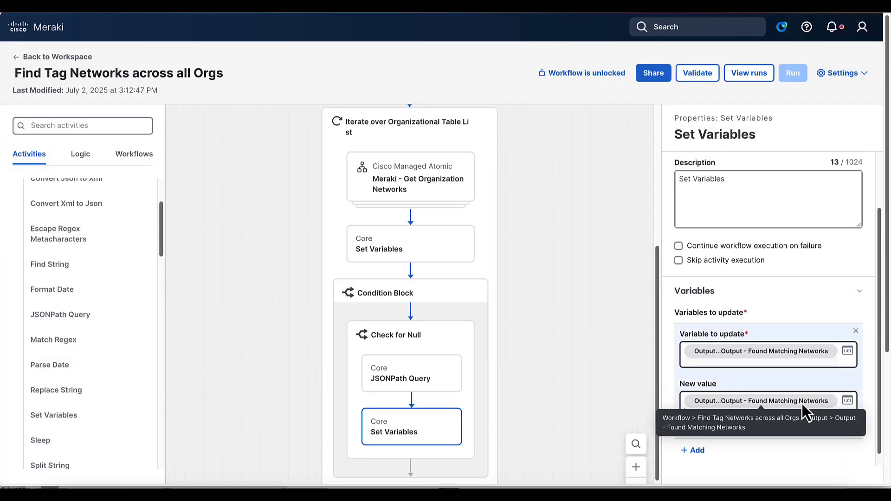
scroll(787, 314, down, 1)
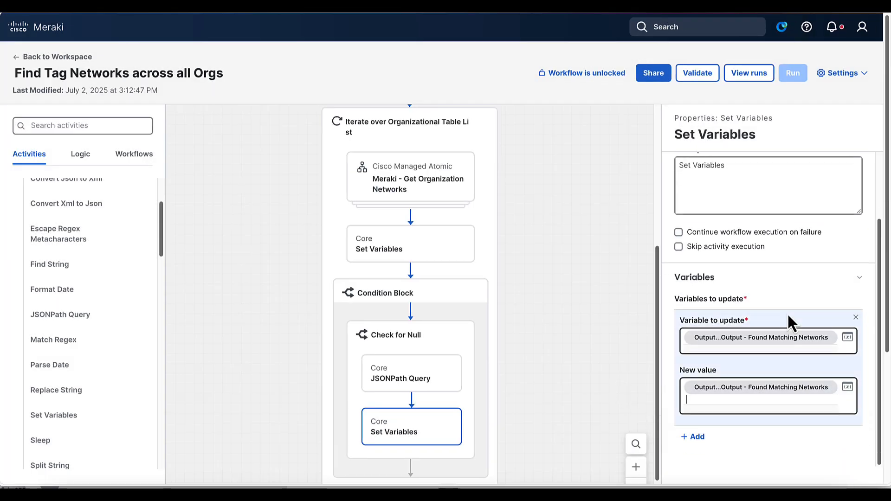
text(Fou)
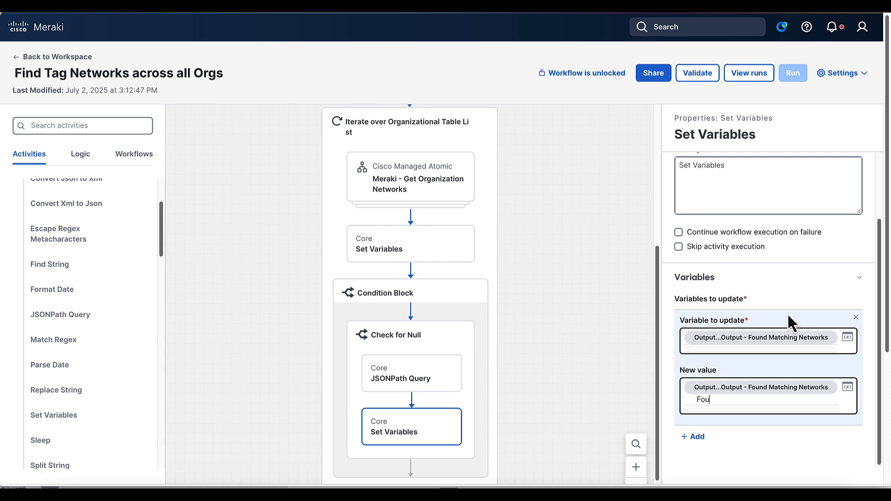
text(nd Networks:)
key(Return)
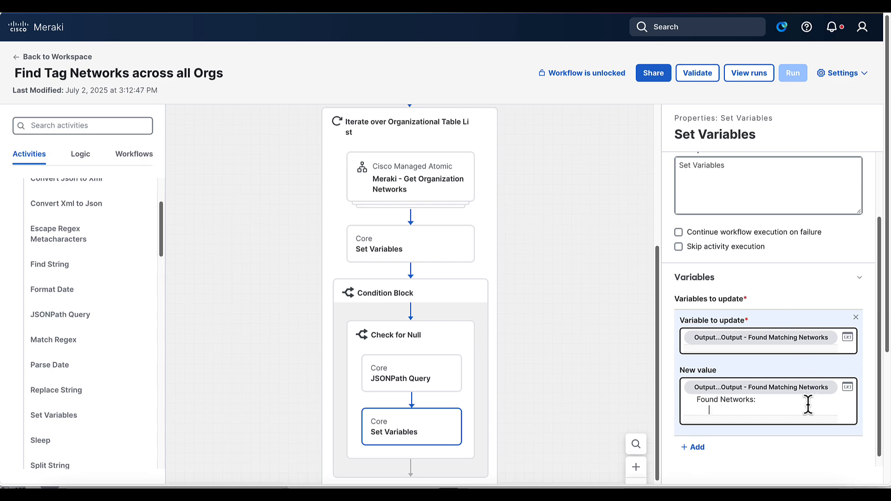
Insert the name result from the Check for Null branch's JSONPath Query beneath "Found Networks:" in the new value.
click(849, 389)
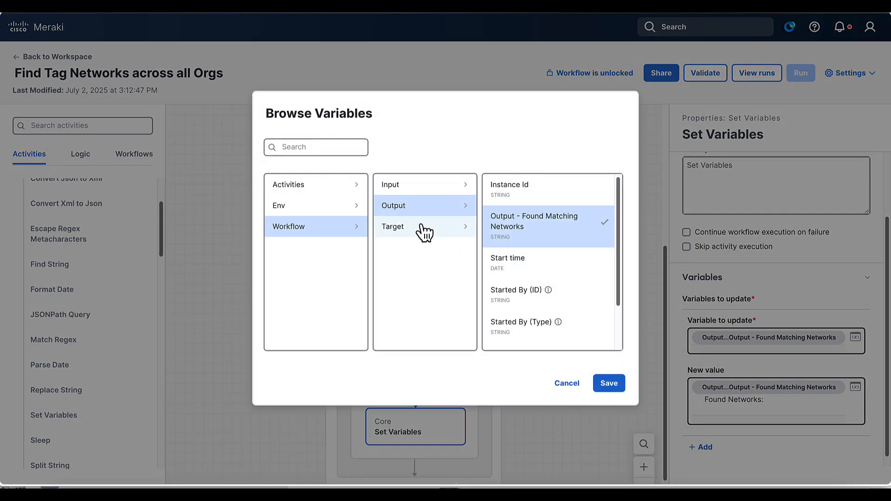
click(331, 192)
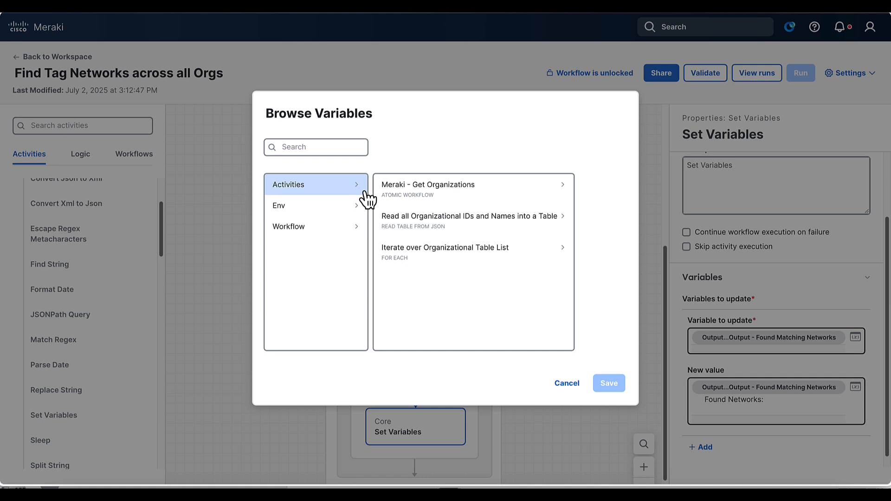
click(428, 260)
scroll(529, 293, down, 5)
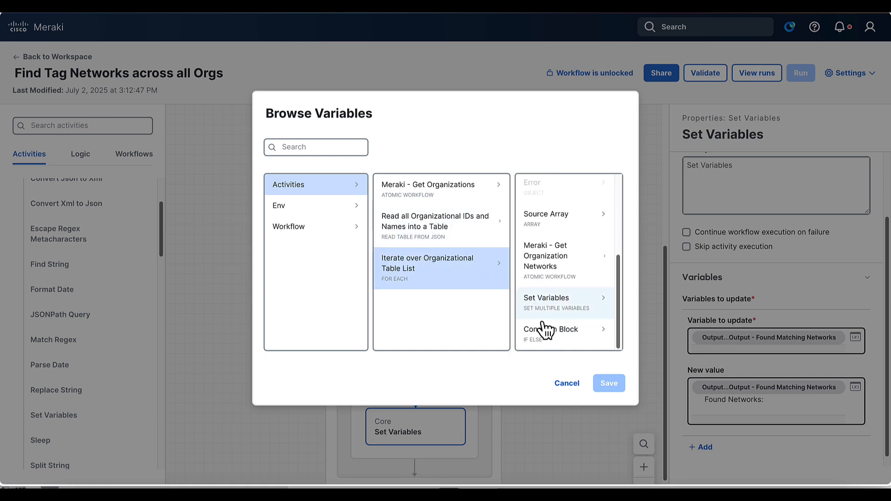
click(542, 329)
click(553, 192)
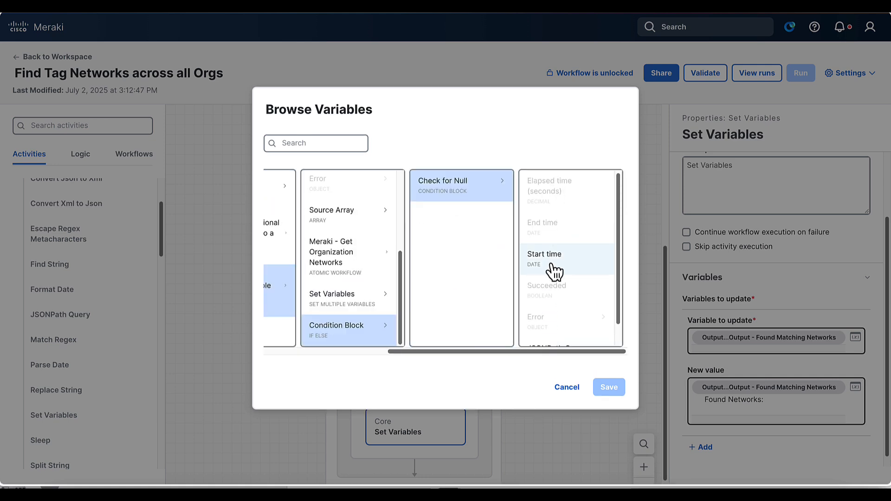
scroll(548, 271, down, 2)
click(561, 341)
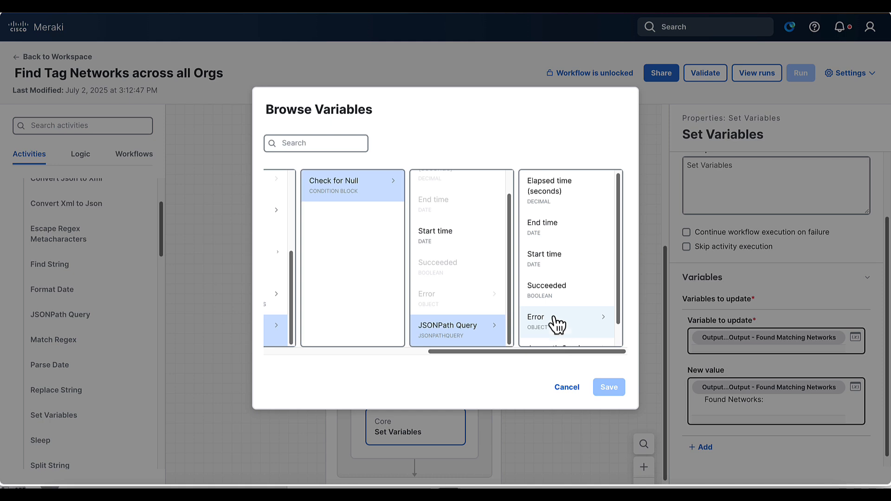
scroll(560, 335, down, 1)
click(560, 331)
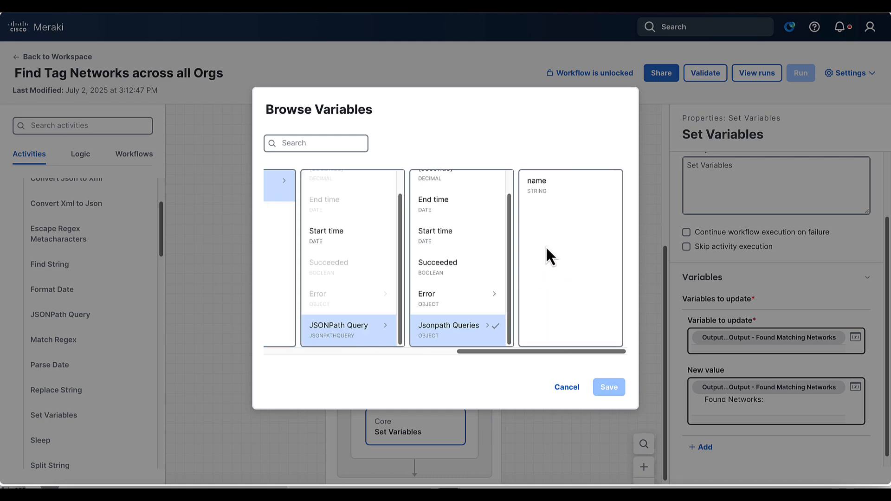
click(538, 198)
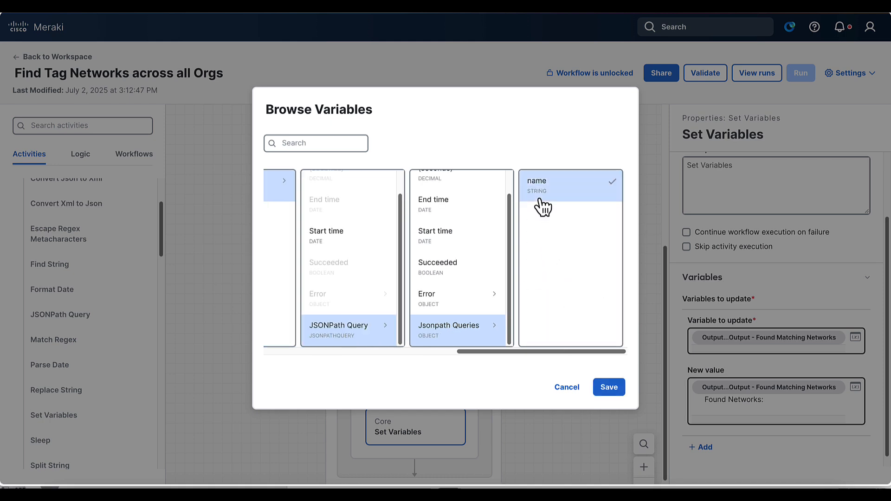
click(617, 391)
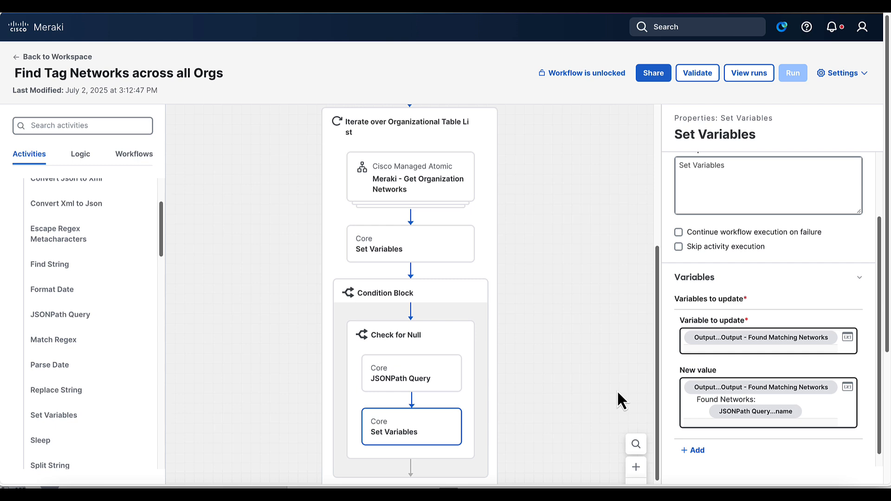
Validate the workflow and run it again on the Organizations target with the network search tags ["Golden"].
click(685, 82)
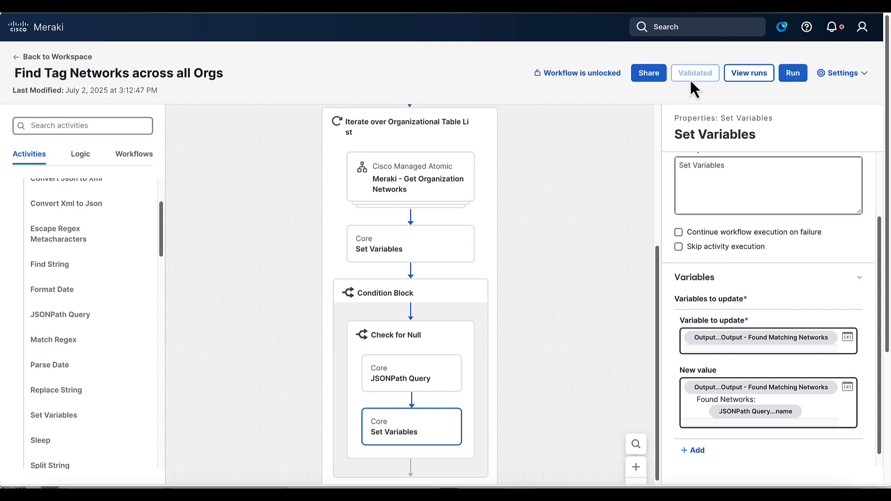
click(812, 78)
click(793, 73)
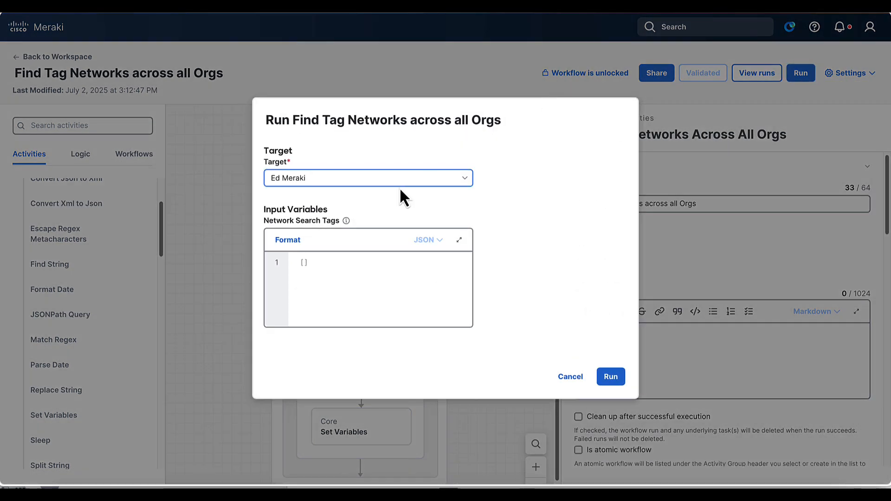
click(376, 176)
click(332, 253)
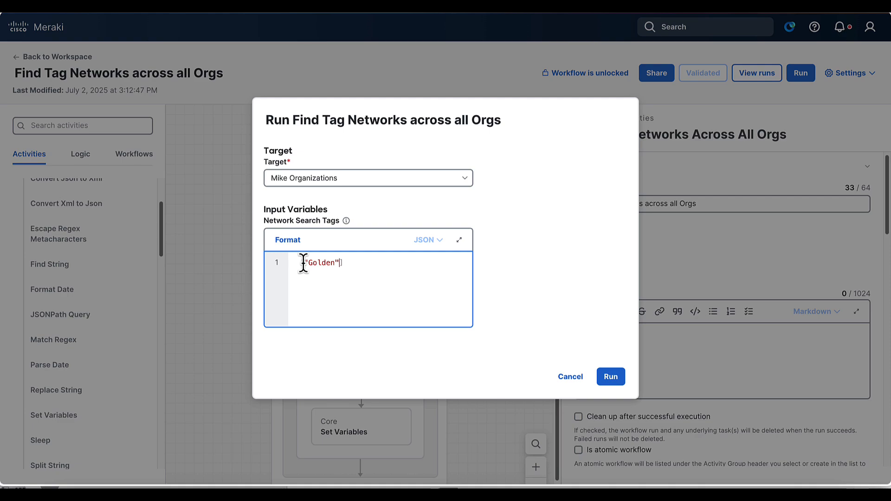
click(608, 377)
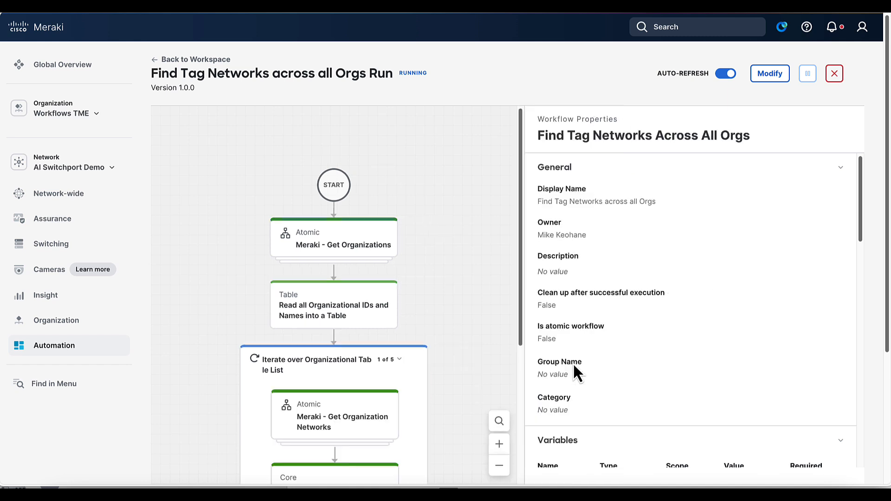
Examine the full value of the Output - Found Matching Networks variable in the finished run, including the found network names.
scroll(465, 327, down, 4)
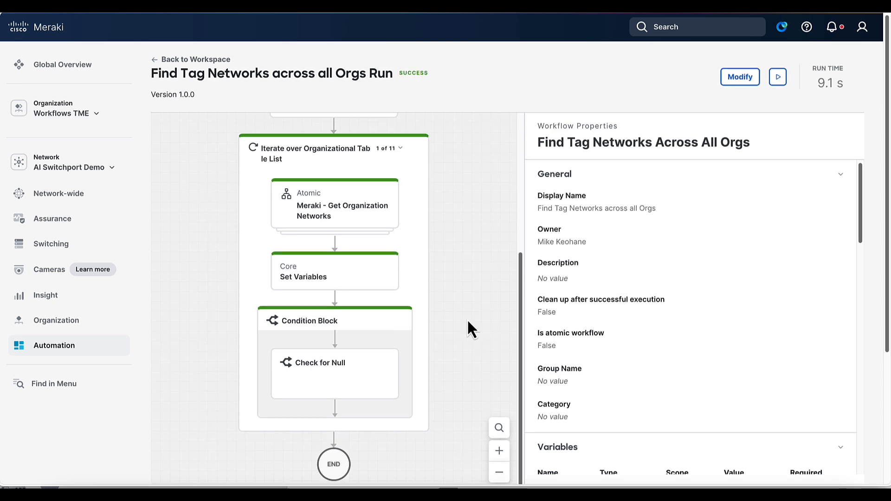
scroll(597, 360, down, 5)
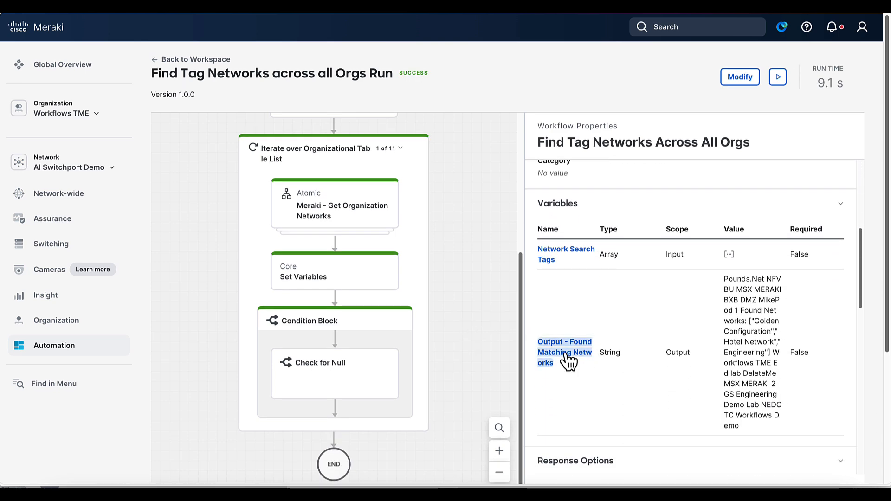
click(568, 356)
scroll(453, 359, down, 3)
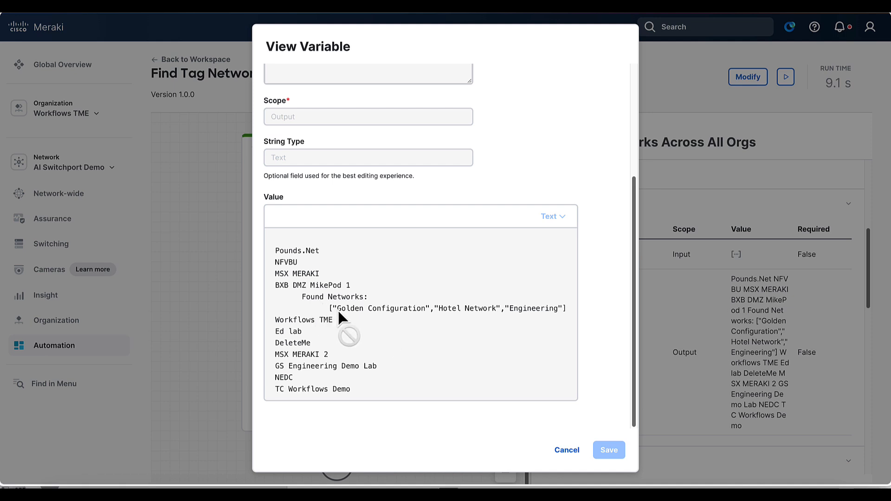
drag(338, 309, 563, 309)
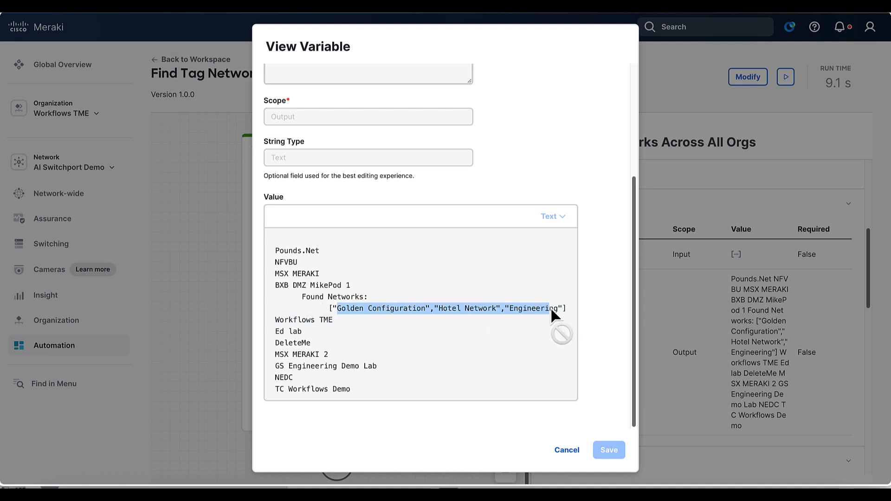
click(563, 308)
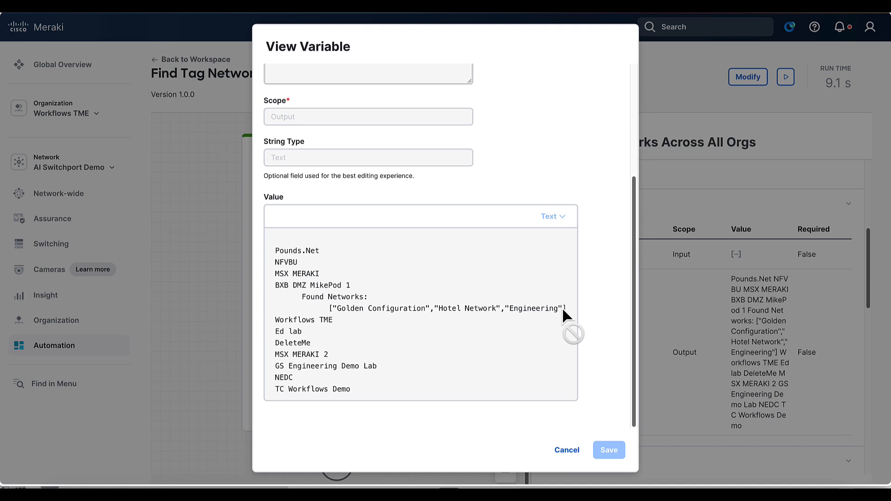
click(567, 450)
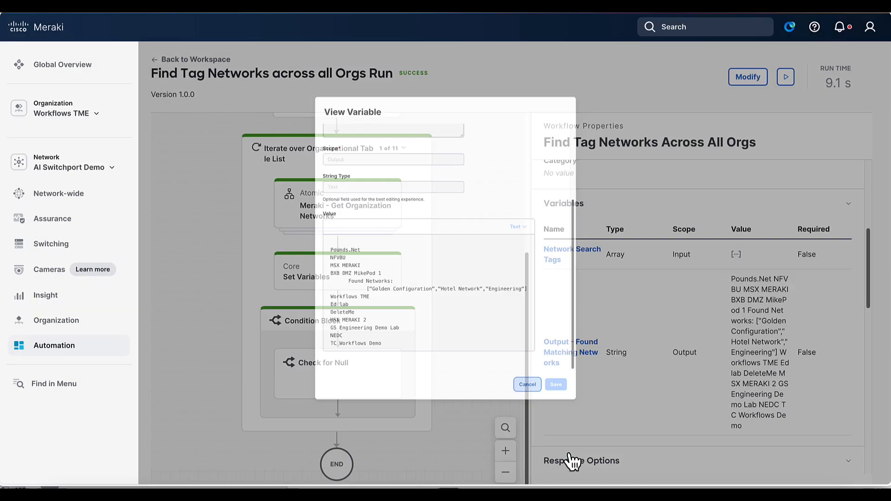
scroll(491, 263, up, 5)
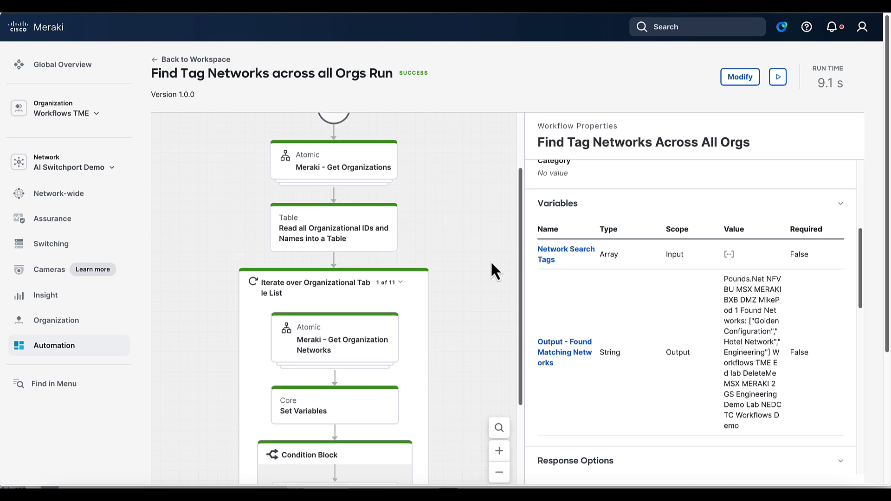
scroll(491, 263, down, 4)
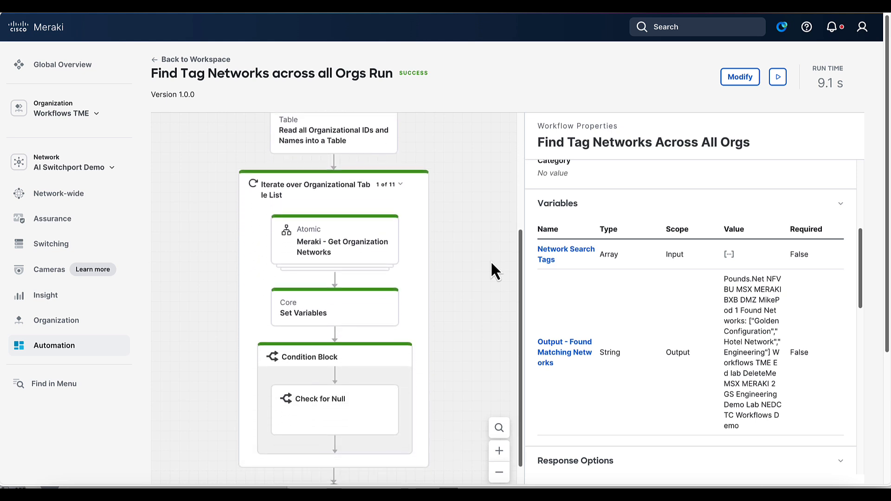